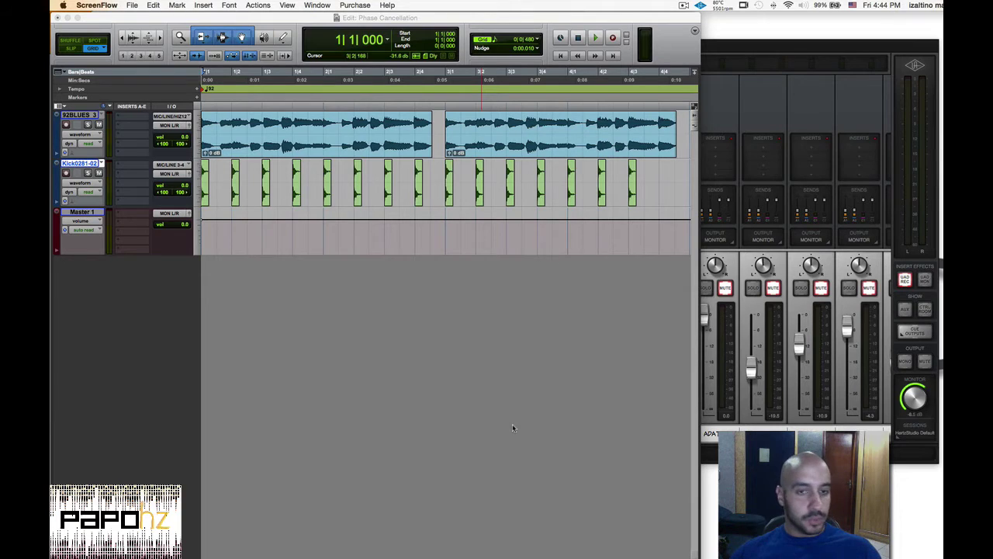
Switch to Workshop.pdf in Preview and examine the wave structure diagram on the Digital Conversion page.
key(super+Tab)
key(super+Tab)
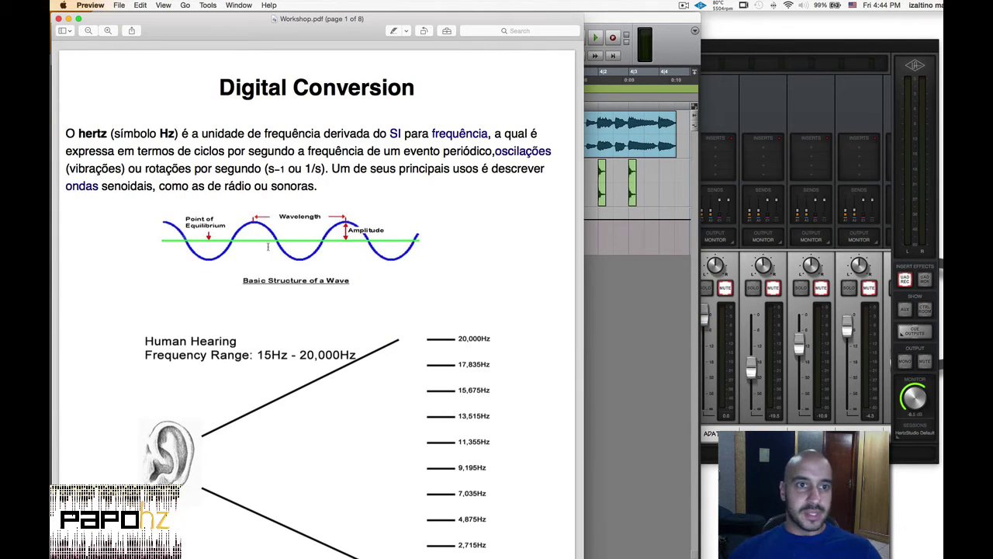
drag(221, 33, 274, 31)
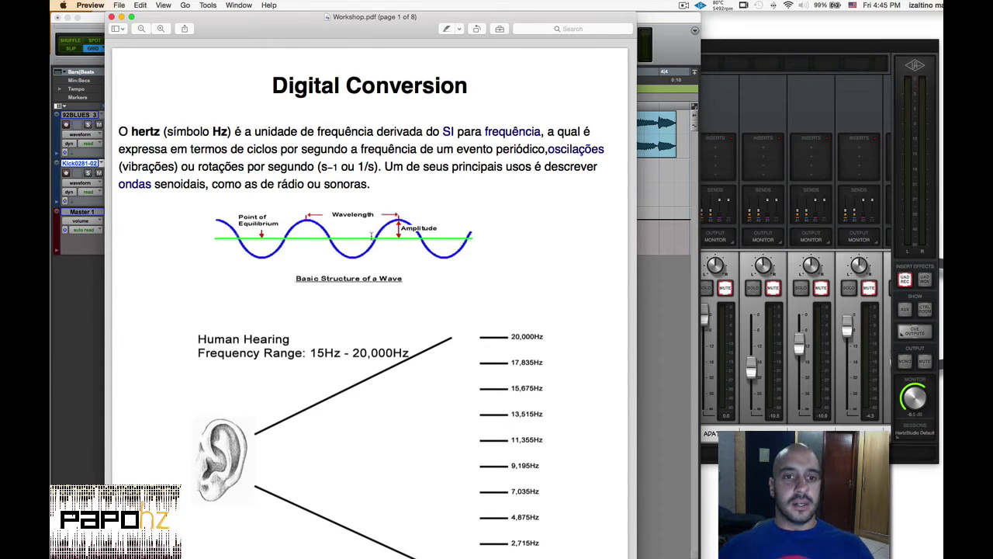
Switch back to the Pro Tools session, place the edit cursor at 1|2|000 and mute the 92BLUES track.
key(super+Tab)
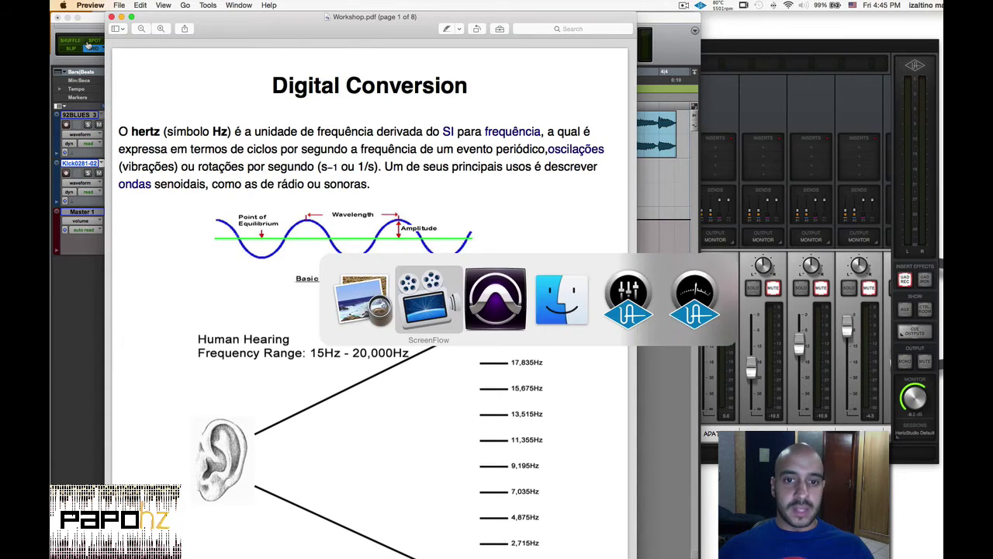
key(super+Tab)
key(super+Tab)
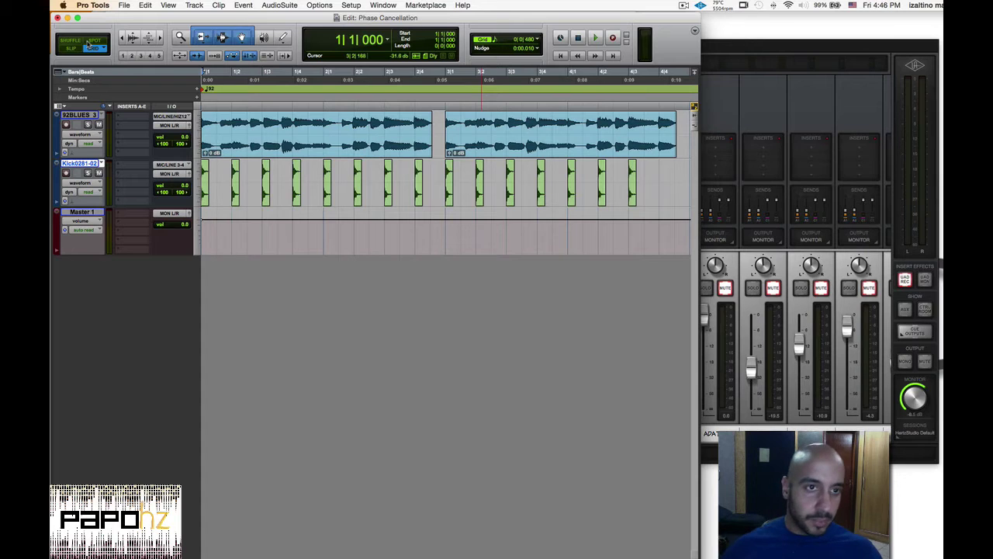
click(246, 141)
key(super+bracketright)
key(super+bracketright)
key(super+bracketright)
key(super+bracketright)
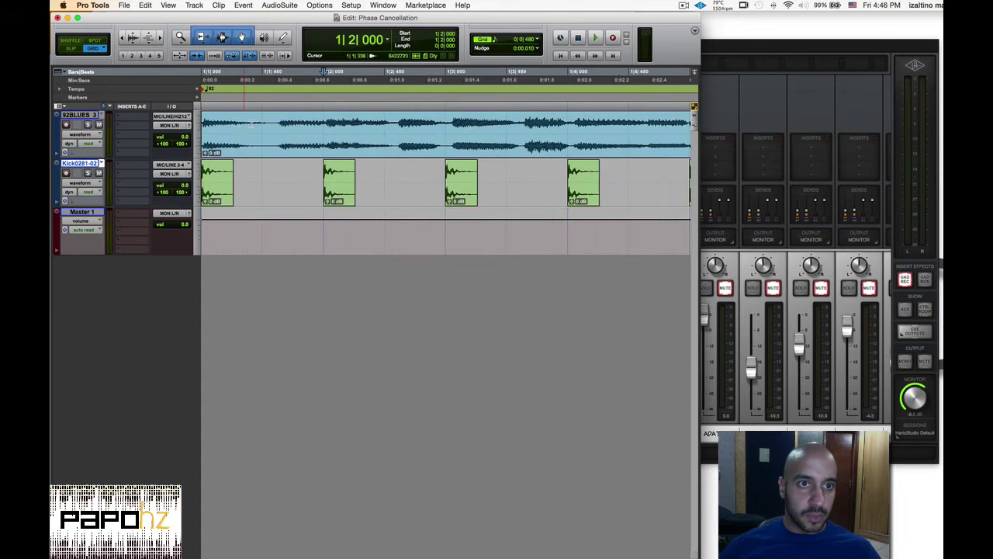
key(super+bracketright)
key(super+bracketright)
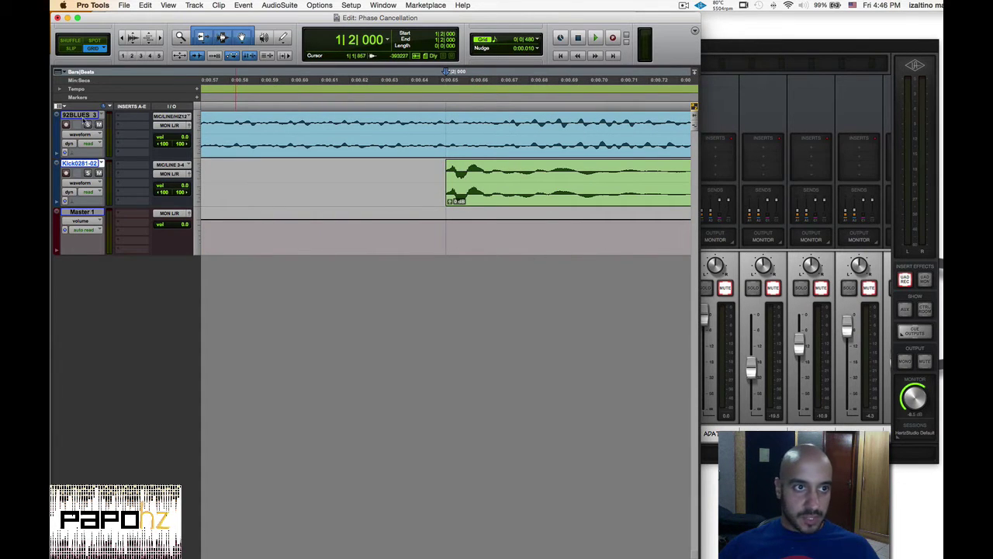
click(99, 124)
Rename the kick track as BUMBO.
key(super+bracketright)
key(super+bracketright)
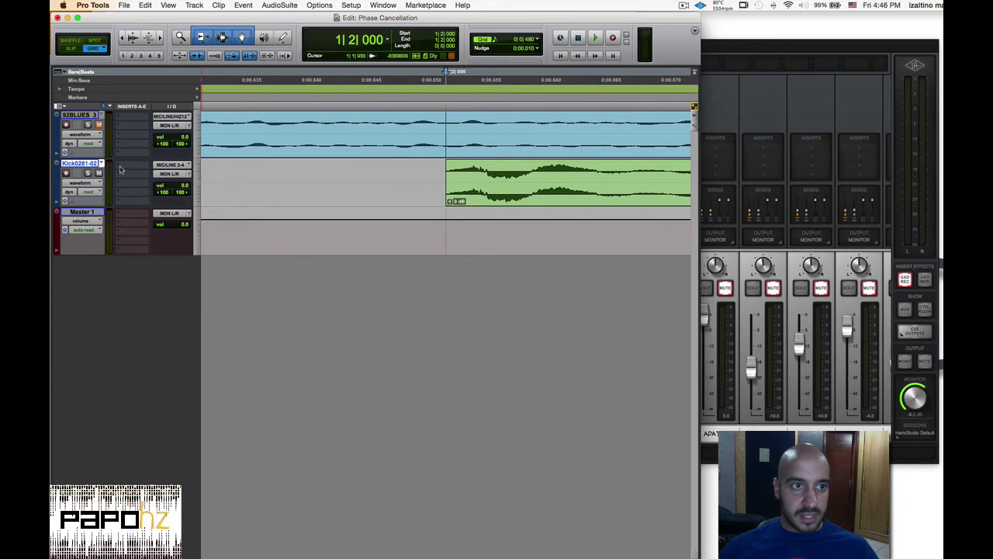
double_click(81, 164)
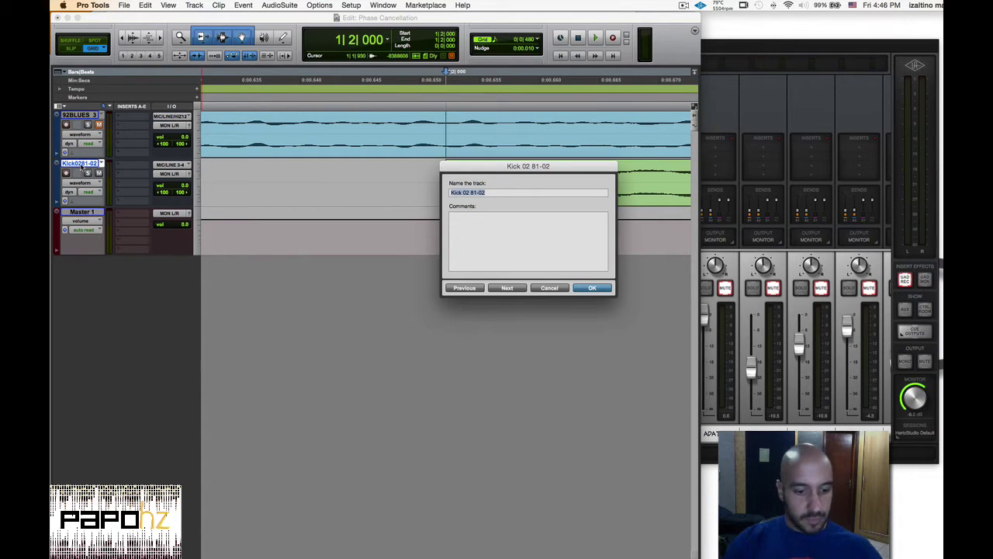
text(BUMBO)
key(Return)
Increase the BUMBO track's height so its waveform is displayed larger.
key(super+bracketleft)
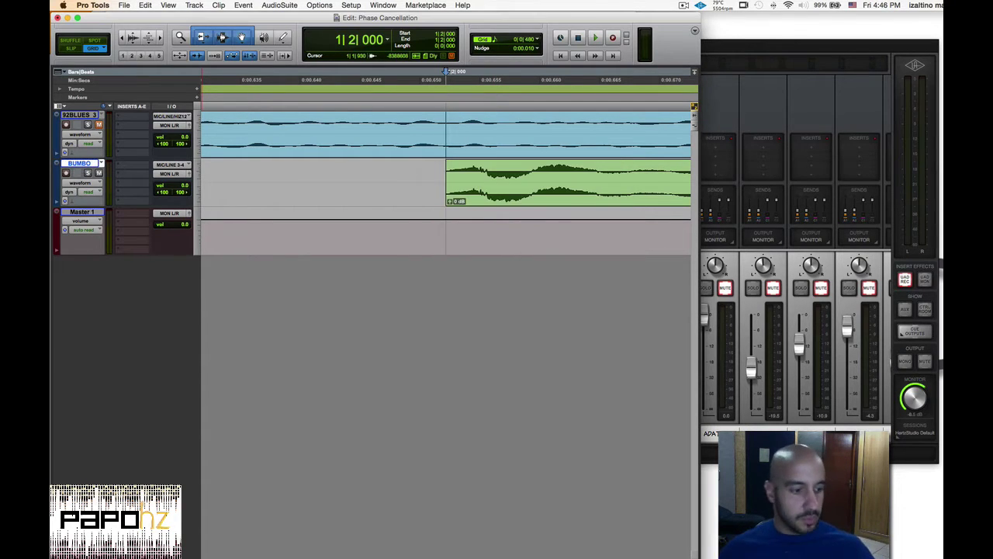
key(super+bracketright)
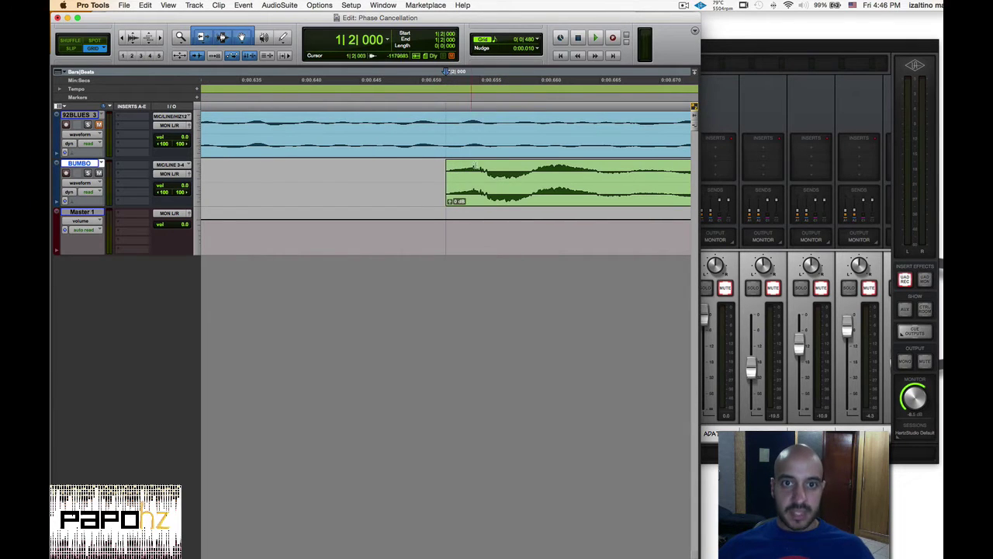
key(super+bracketleft)
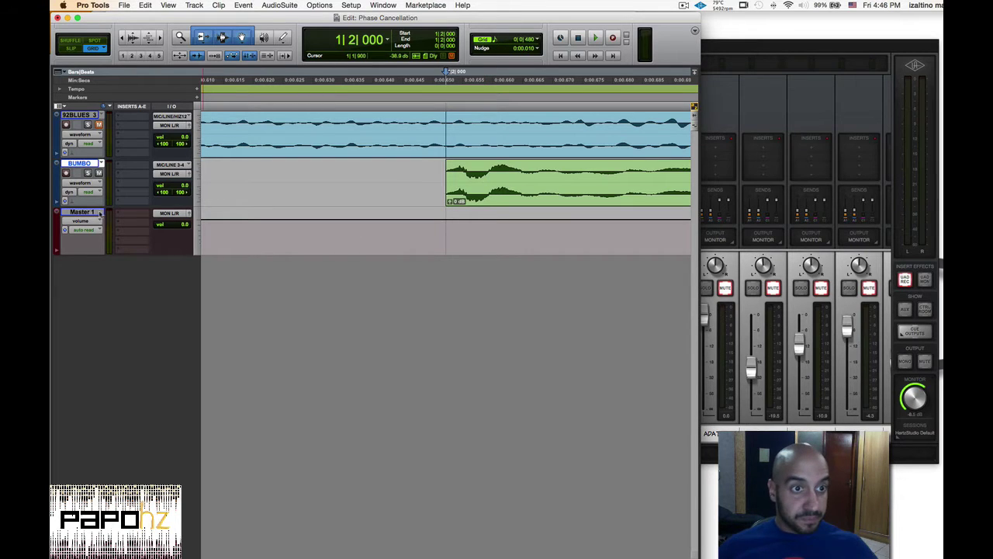
key(ctrl+Up)
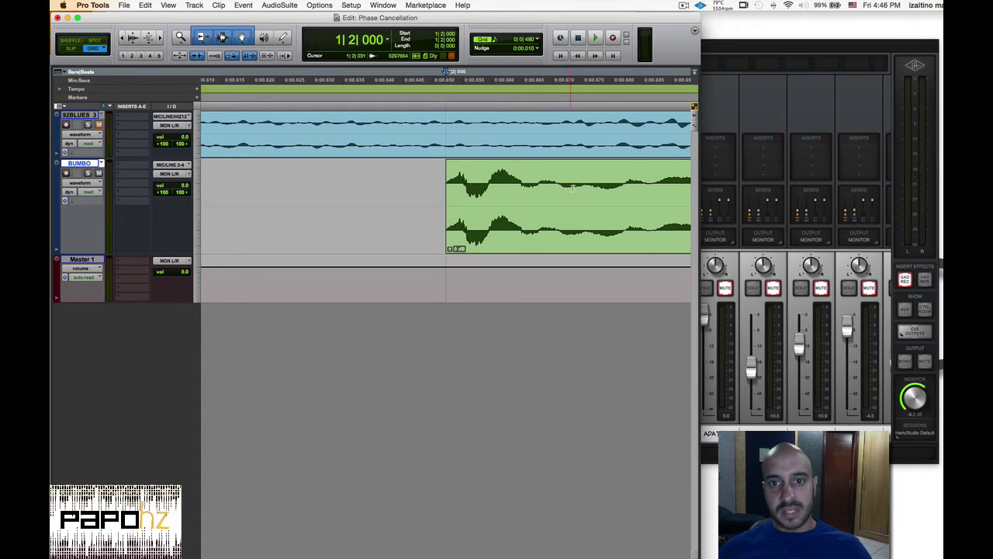
Select the kick clip at 1|2|000 on the BUMBO track and examine its waveform at different zoom levels.
key(r)
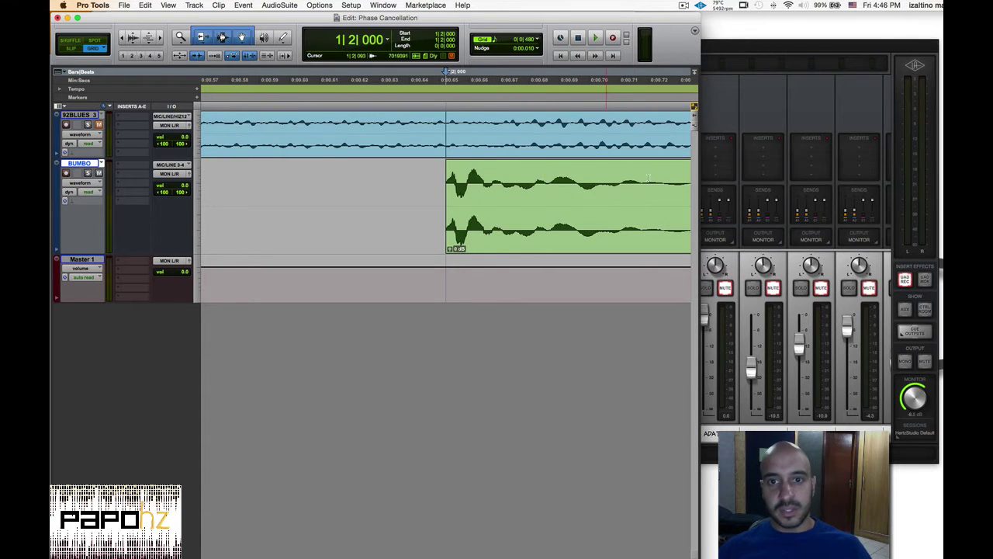
key(r)
key(r)
key(r)
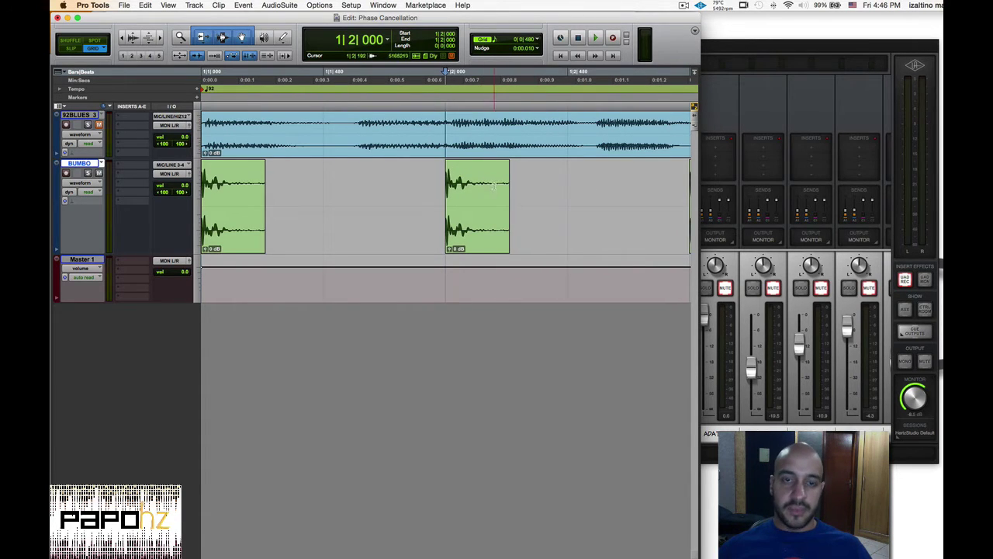
key(r)
click(343, 227)
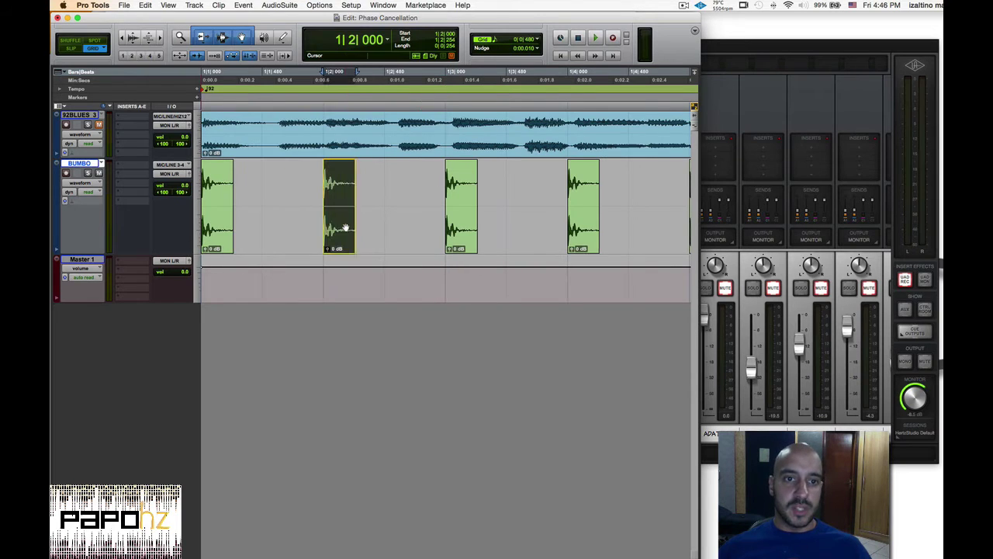
key(t)
key(t)
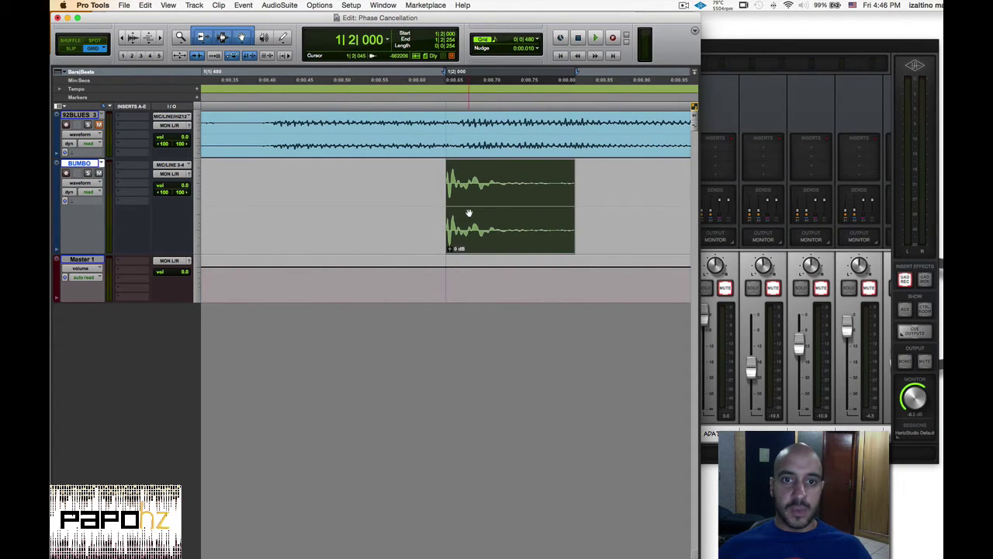
key(r)
key(r)
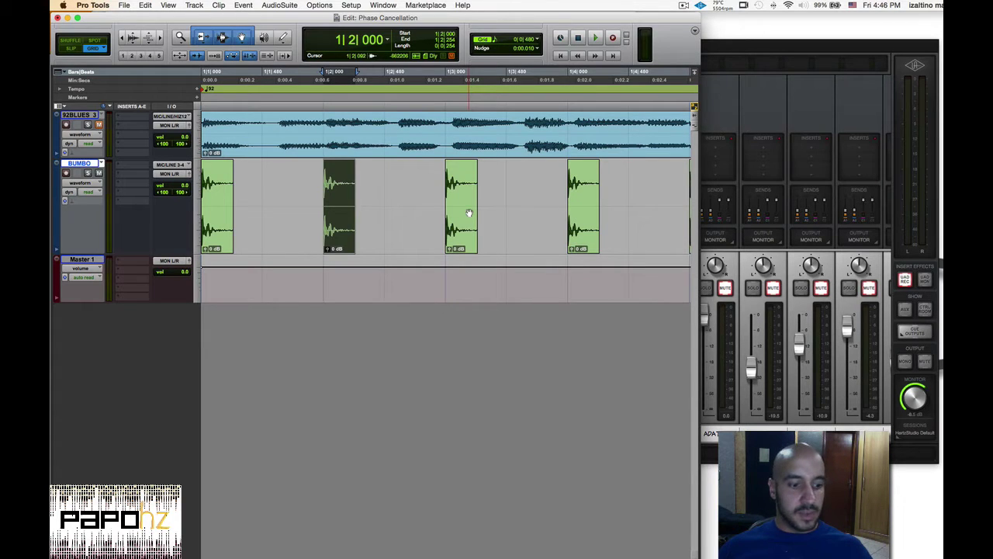
Play the BUMBO kick pattern from 1|2|000, then stop playback.
key(space)
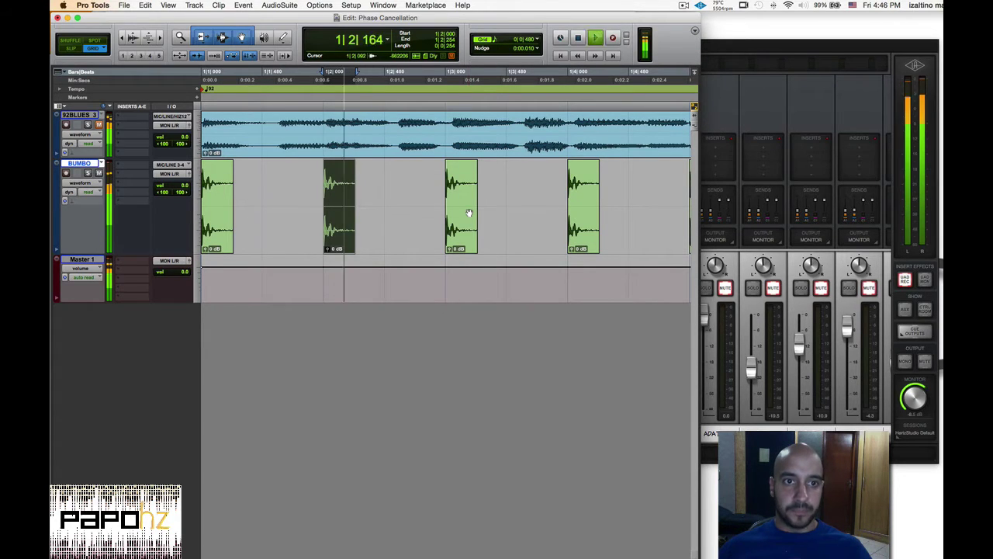
click(323, 192)
key(space)
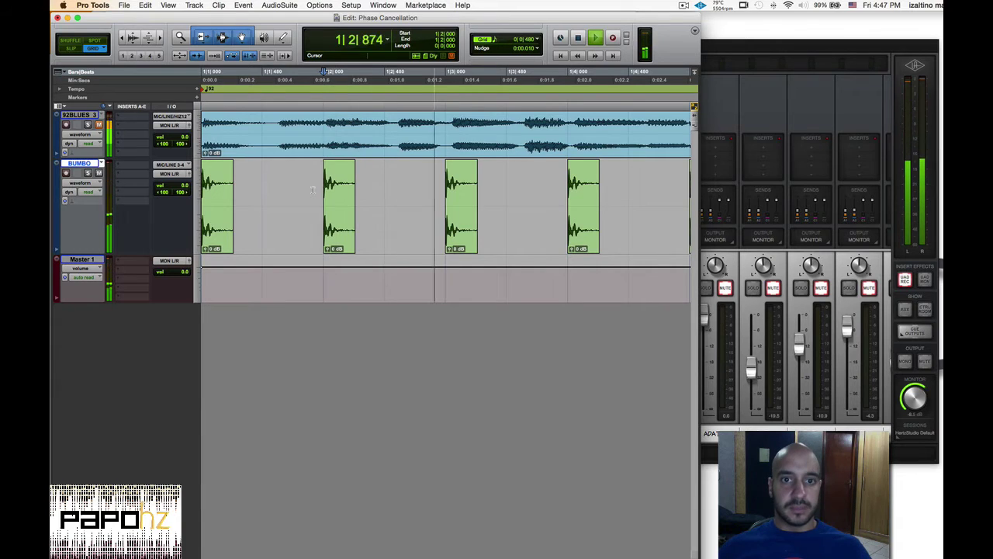
key(r)
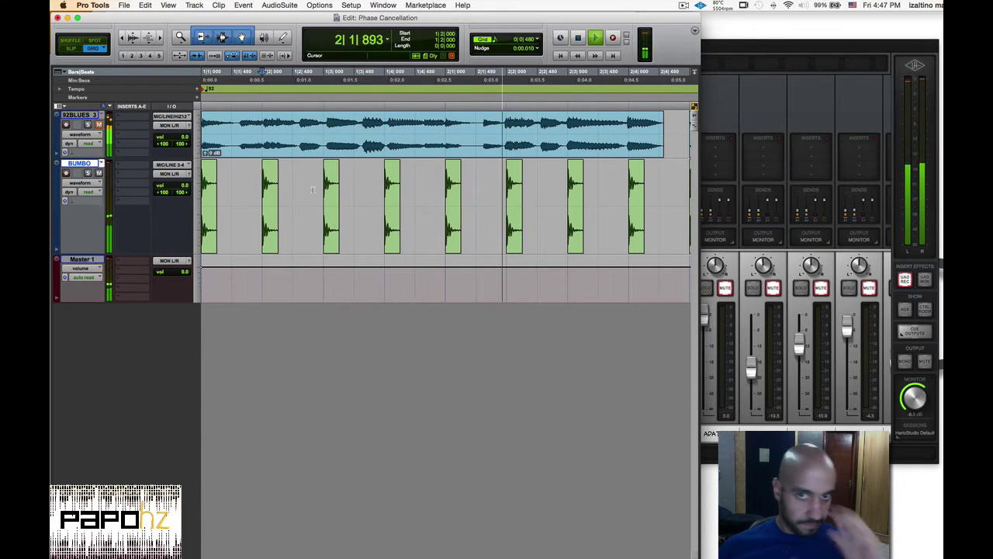
key(space)
Examine the attack of the BUMBO kick waveform at 1|2|000 up close and play it back once more.
key(t)
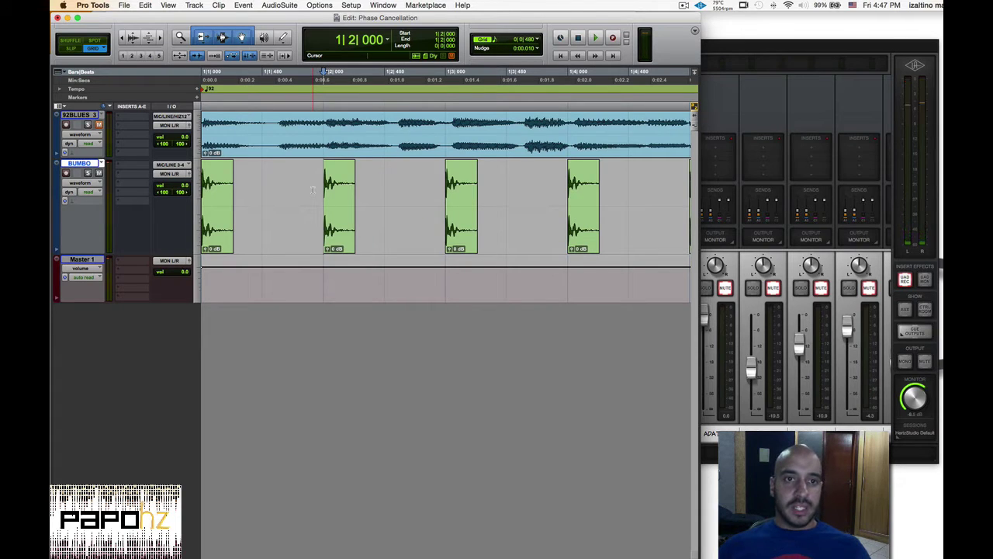
key(t)
key(t)
key(t)
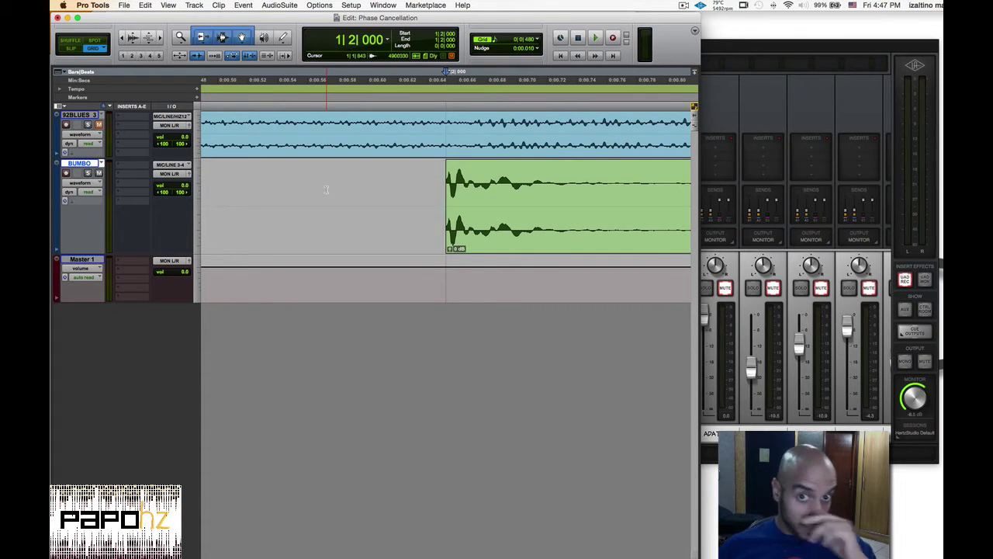
key(super+bracketright)
key(super+bracketright)
key(super+bracketright)
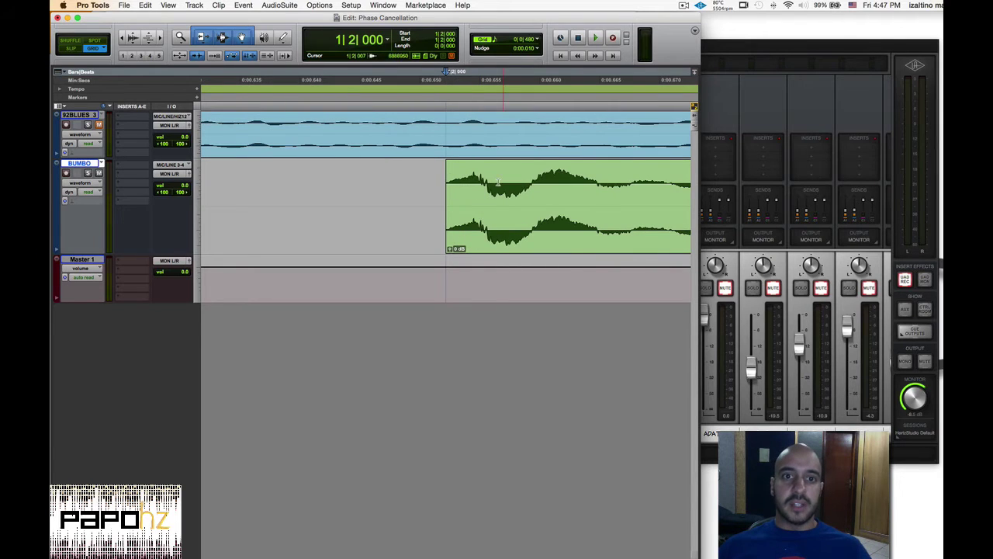
key(super+bracketleft)
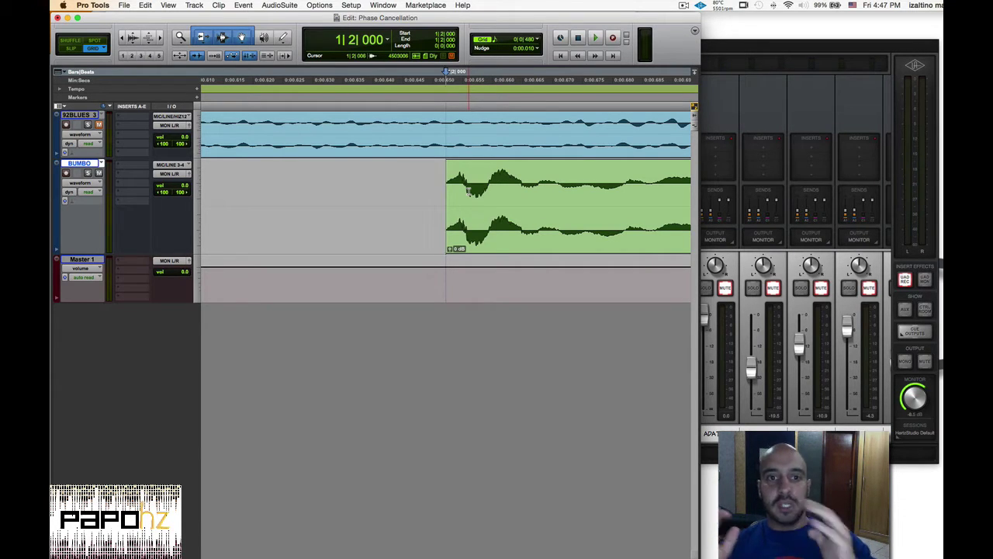
key(space)
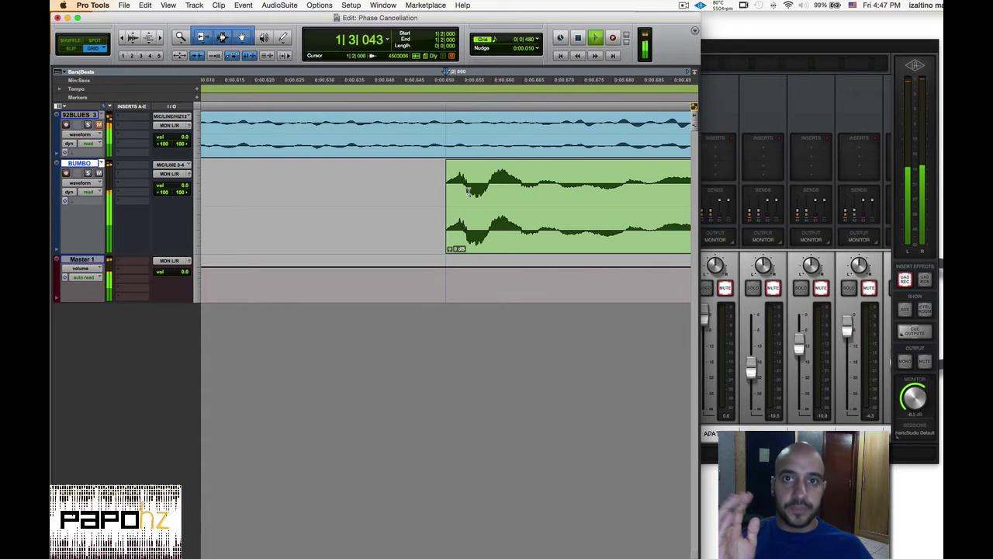
key(space)
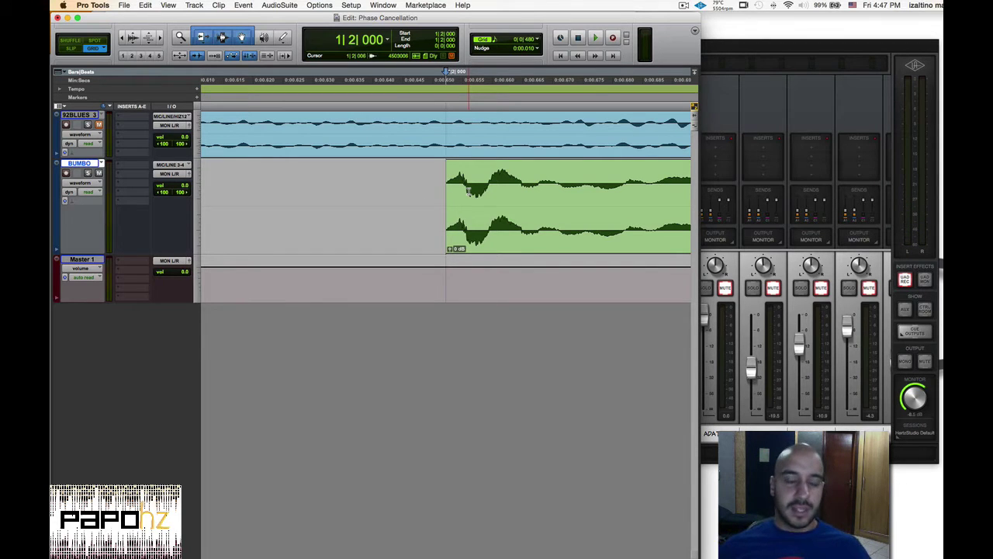
Make one duplicate of the BUMBO track with all its data, inserted after the selected track.
key(super+bracketleft)
key(super+bracketleft)
right_click(95, 163)
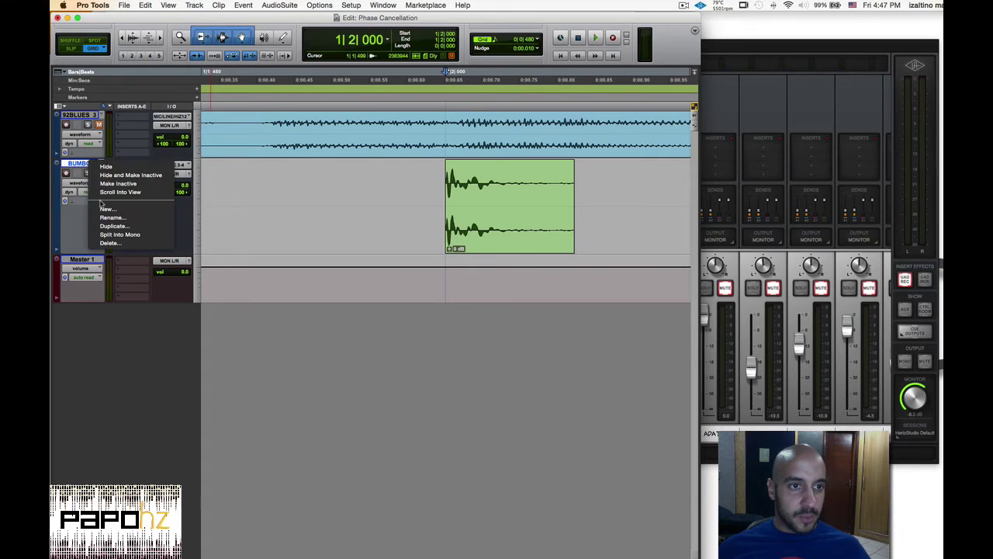
click(112, 226)
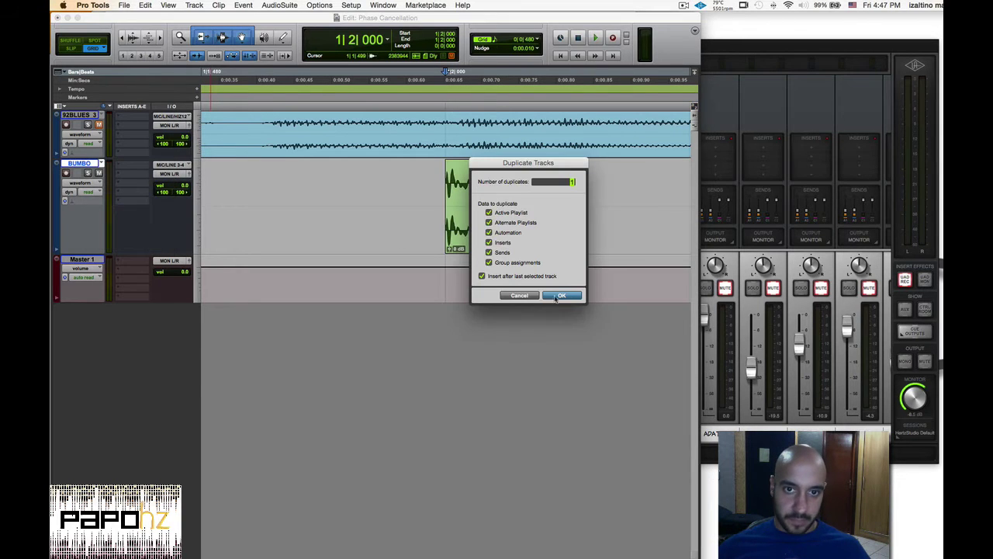
click(559, 295)
Compare the kick waveforms of the original and duplicated BUMBO tracks at 1|2|000 up close.
key(super+bracketright)
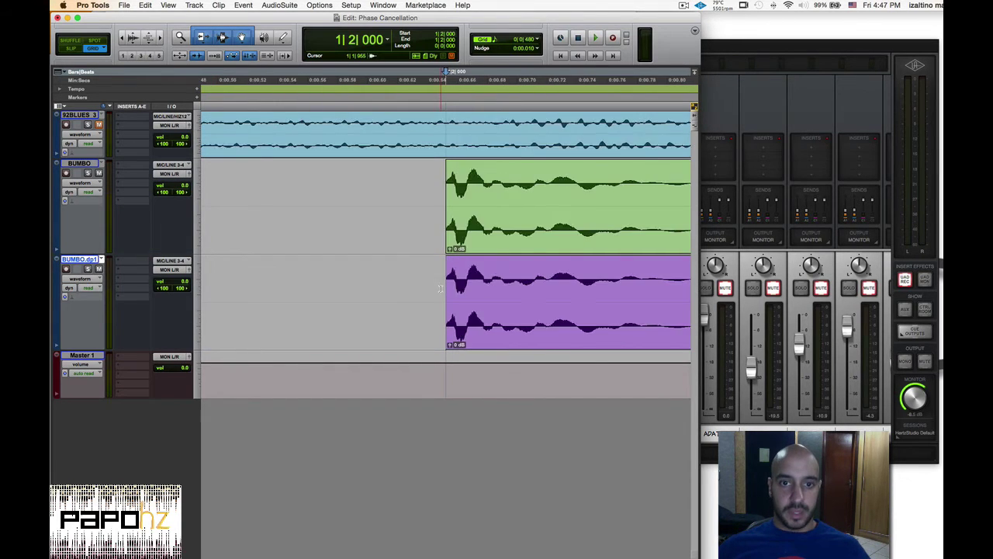
key(super+bracketright)
key(super+bracketright)
key(super+bracketright)
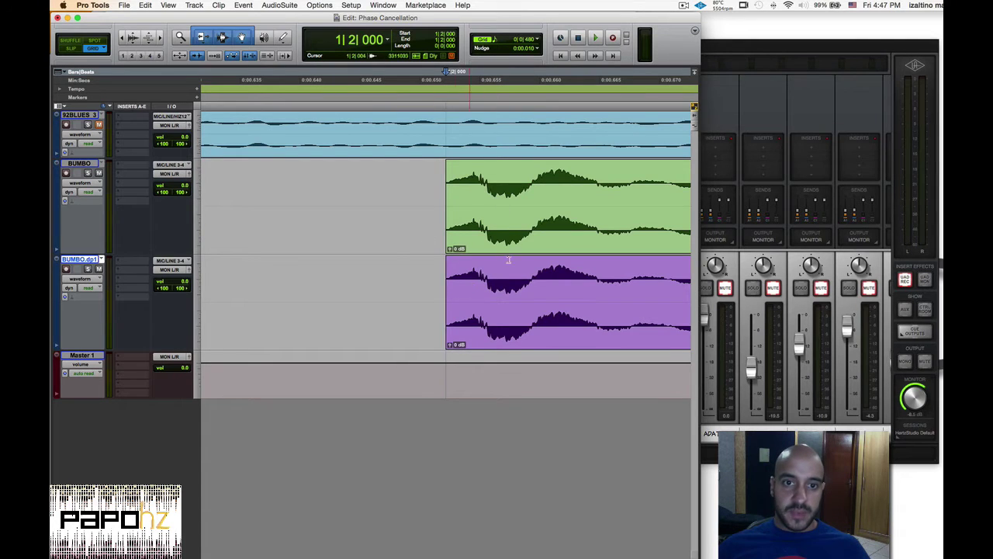
Delete the kick clips from 1|2|000 to 4|4|480 on the duplicated BUMBO track, keeping only its first clip.
key(super+bracketleft)
key(super+bracketleft)
key(super+bracketleft)
key(super+bracketleft)
key(super+bracketleft)
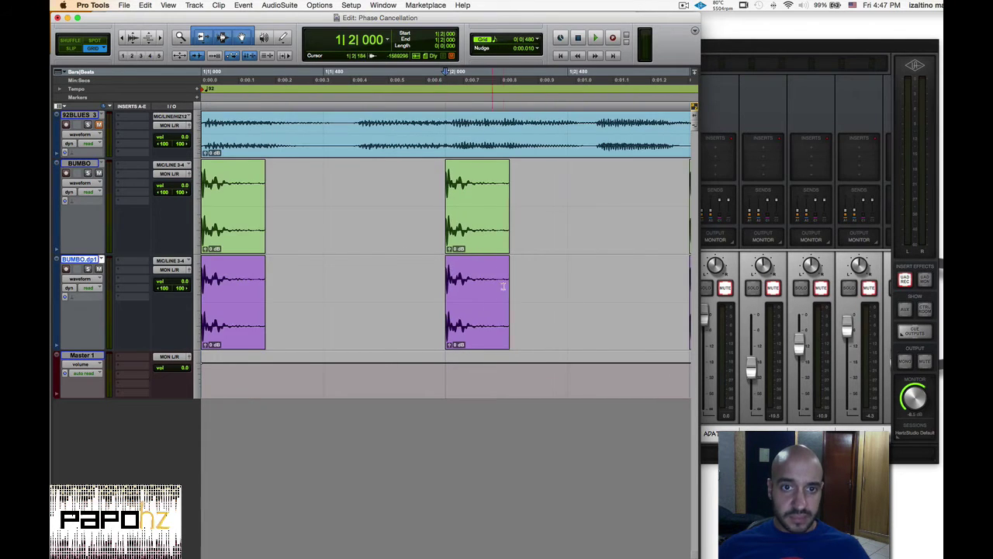
key(super+bracketleft)
key(super+bracketleft)
key(super+bracketleft)
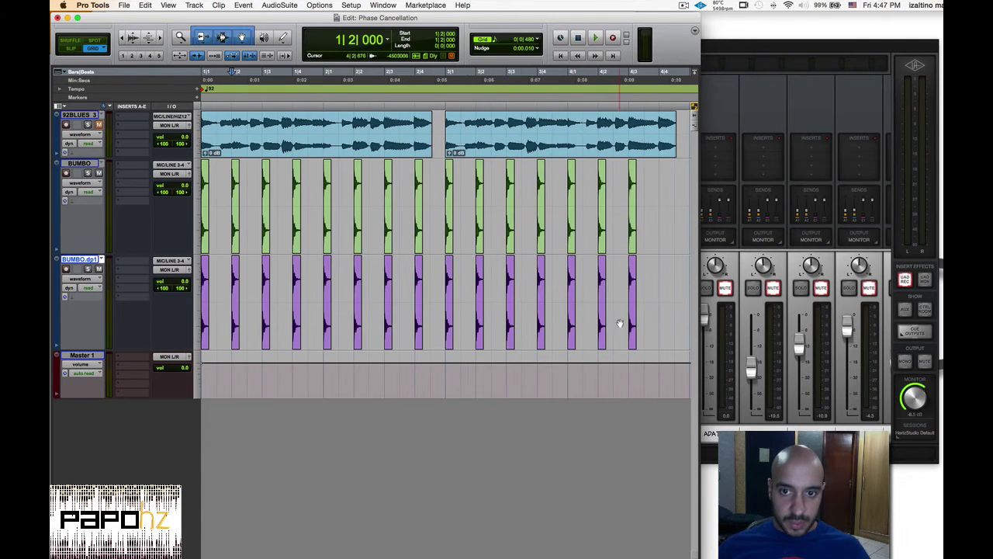
click(633, 340)
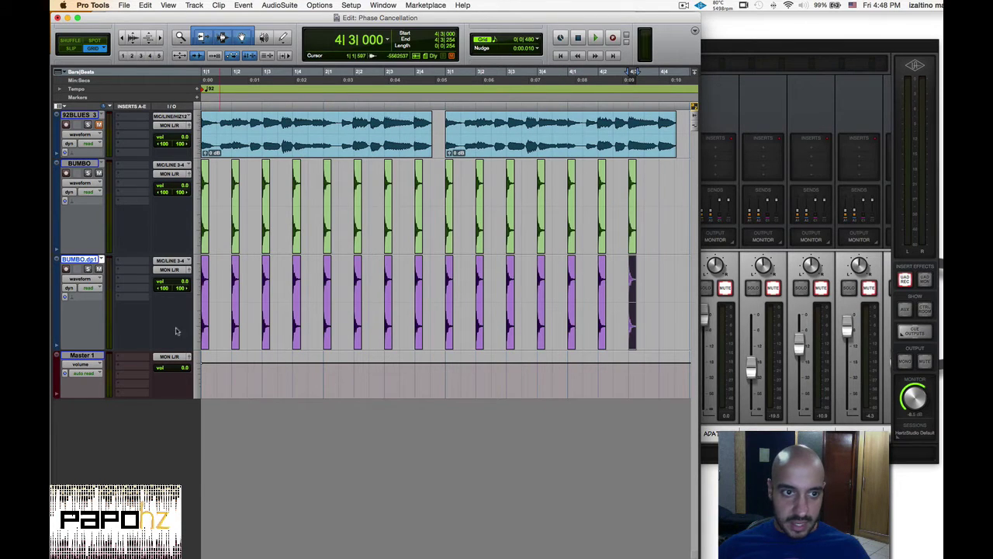
drag(230, 321, 676, 269)
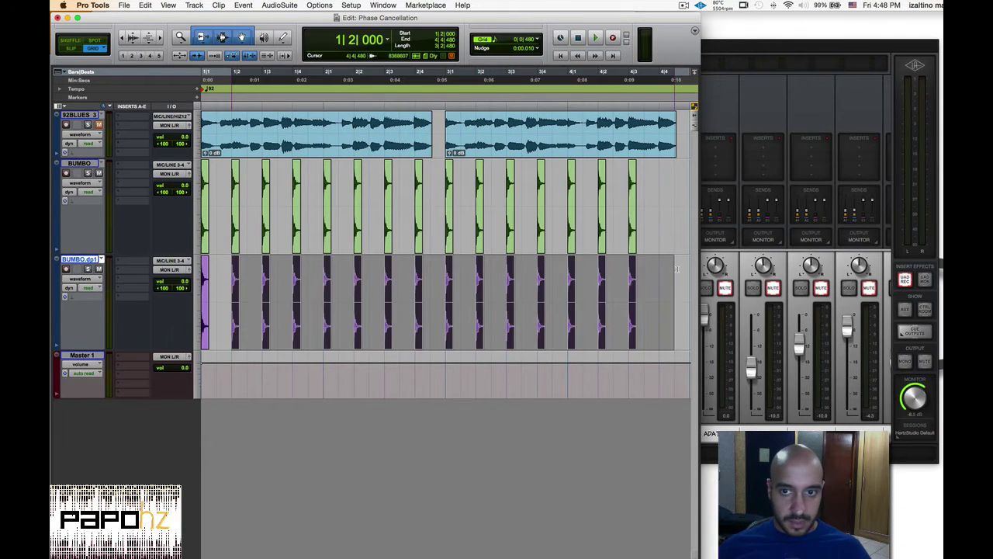
key(Delete)
scroll(203, 343, up, 8)
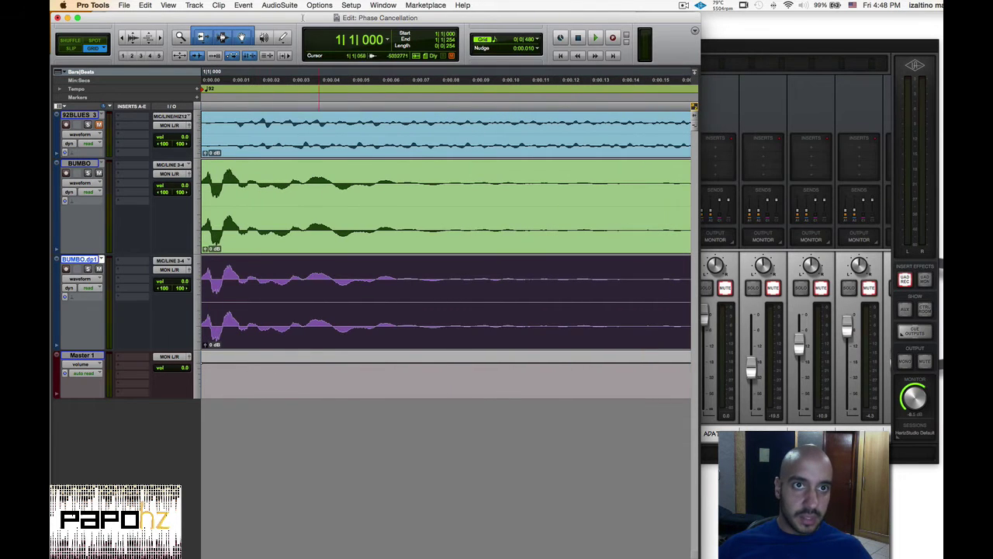
Render the first BUMBO.dp1 kick clip through the AudioSuite EQ3 1-Band with input phase inverted, and close the plug-in.
click(278, 5)
mouse_move(326, 23)
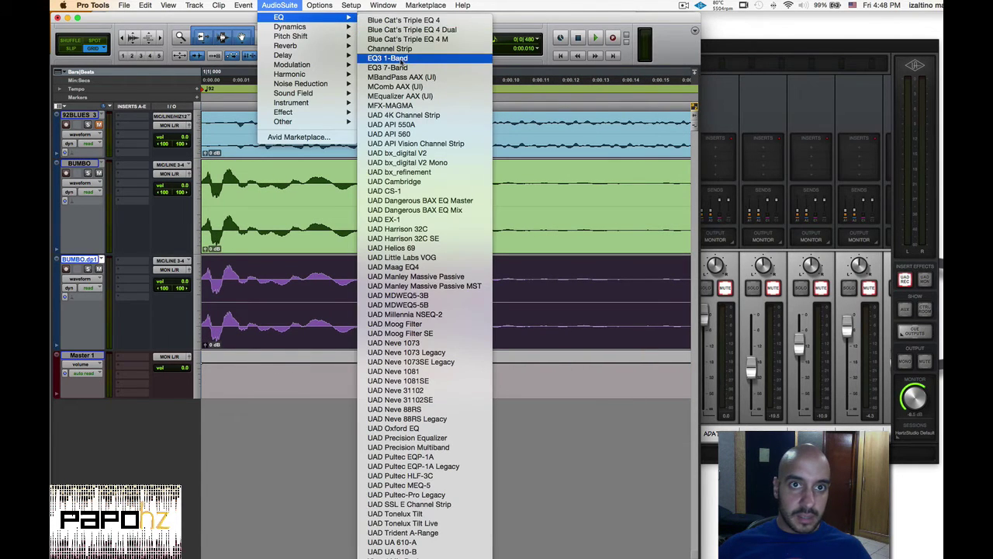
click(401, 60)
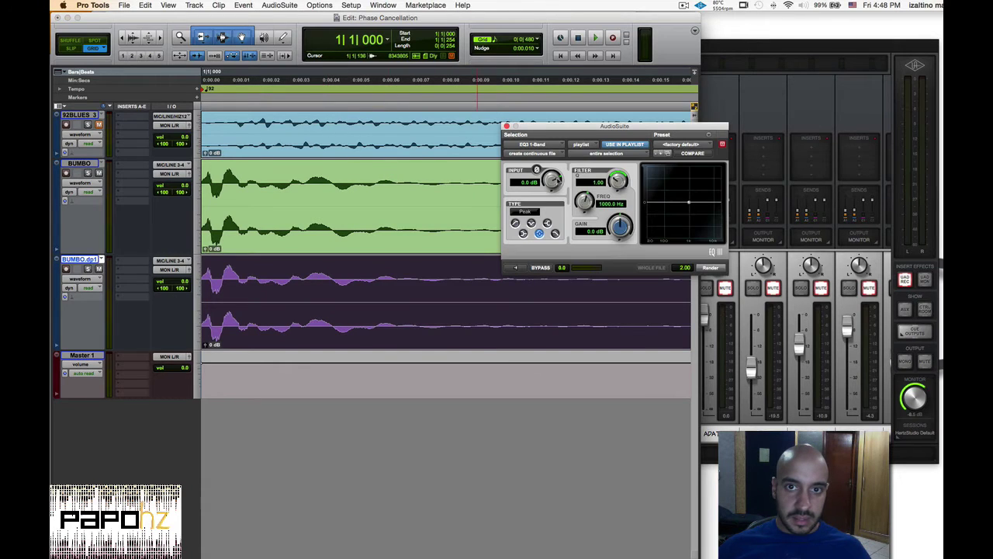
click(537, 170)
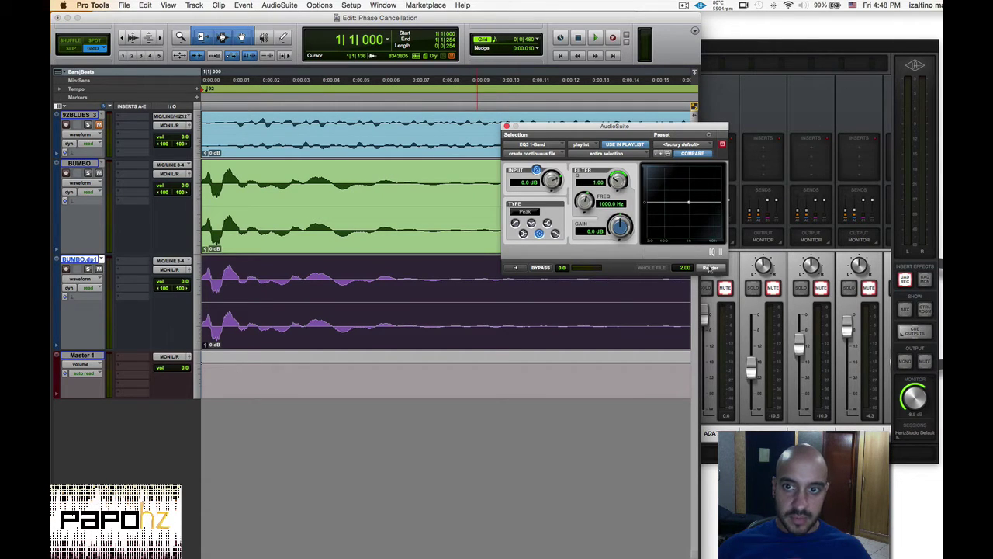
click(710, 267)
click(298, 289)
key(super+bracketright)
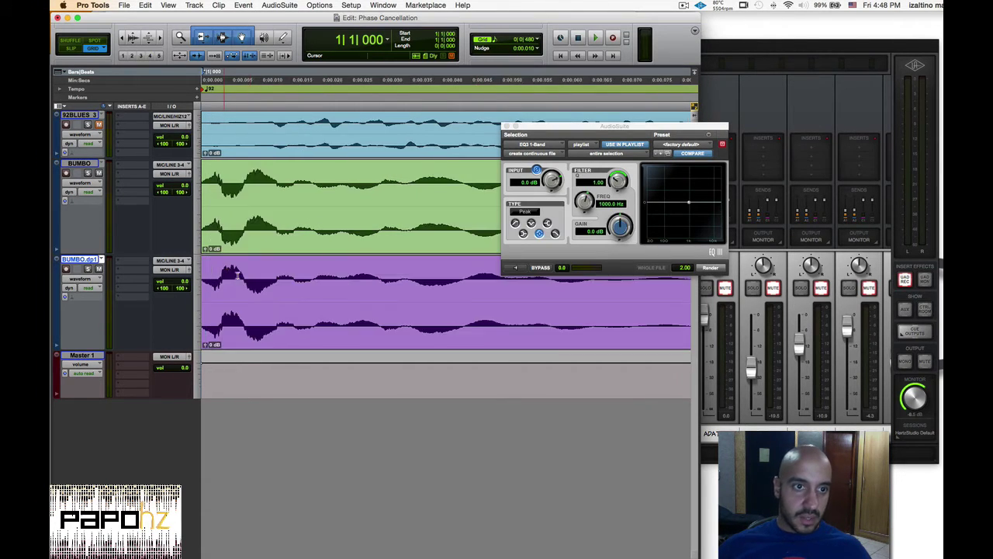
click(506, 125)
Copy the phase-inverted kick clip on BUMBO.dp1 to beats 1|2|000, 1|3|000 and 1|4|000.
key(super+bracketleft)
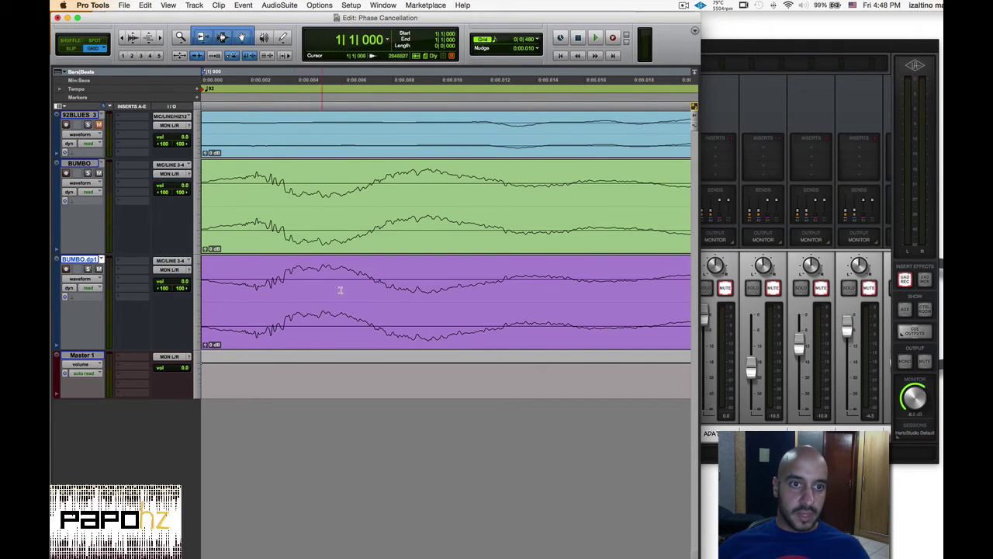
key(super+bracketleft)
key(super+bracketleft)
key(super+bracketleft)
key(super+bracketleft)
key(super+bracketleft)
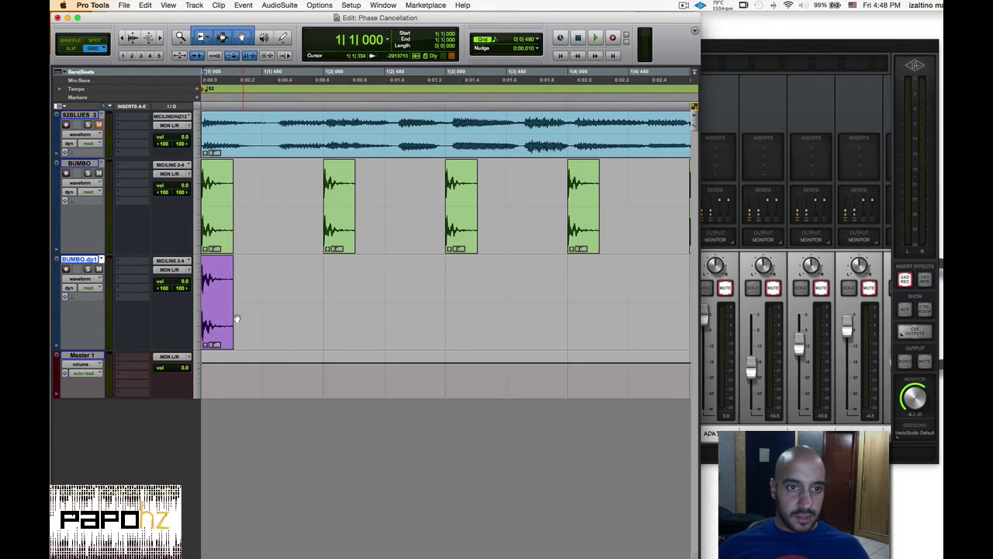
drag(215, 329, 570, 307)
Select all of bar 1 on BUMBO.dp1 and duplicate its four inverted kicks three times to fill bars 2 through 4.
key(super+bracketleft)
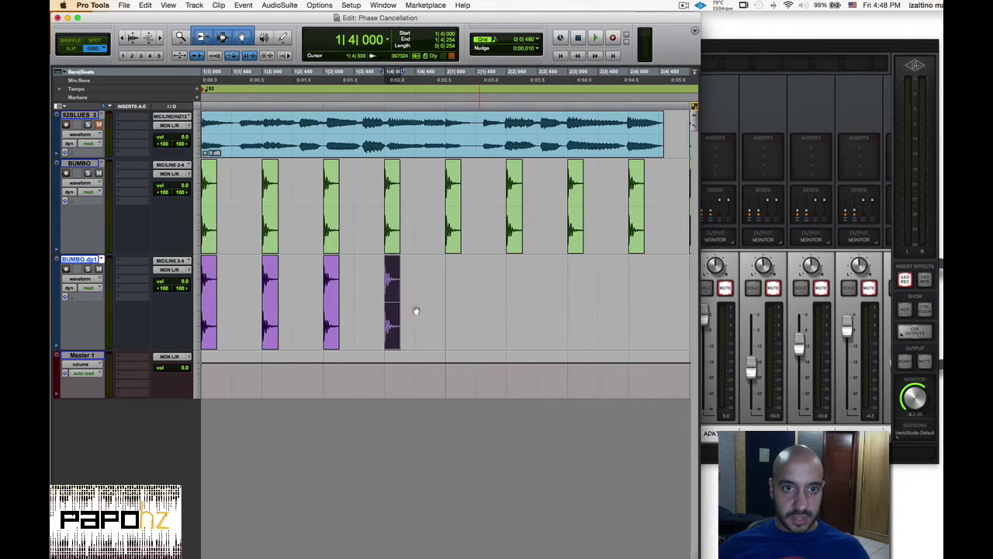
drag(433, 271, 192, 298)
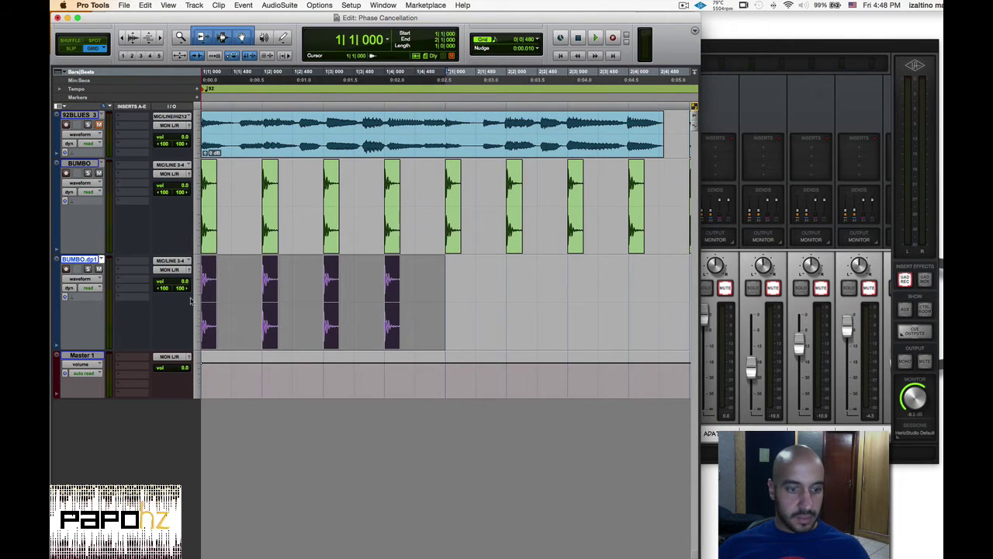
key(super+d)
key(super+bracketleft)
key(super+d)
key(super+d)
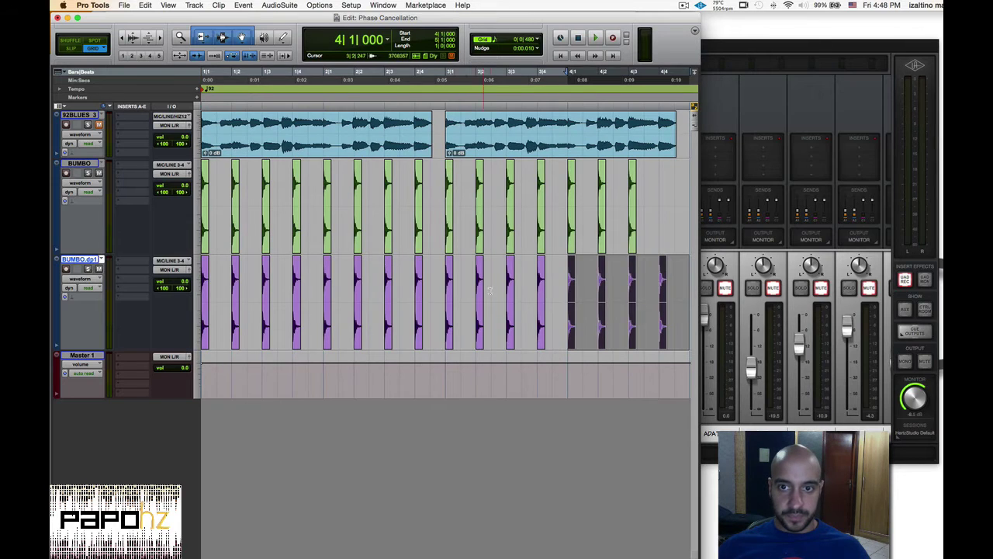
Copy the original BUMBO kick clip at 4|3|000 to 4|4|000.
click(634, 227)
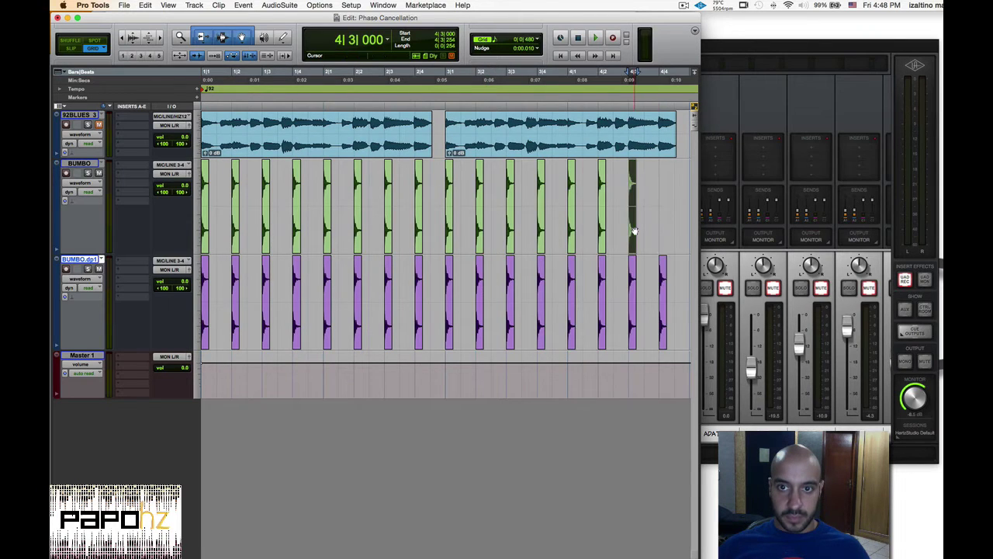
drag(642, 224, 665, 222)
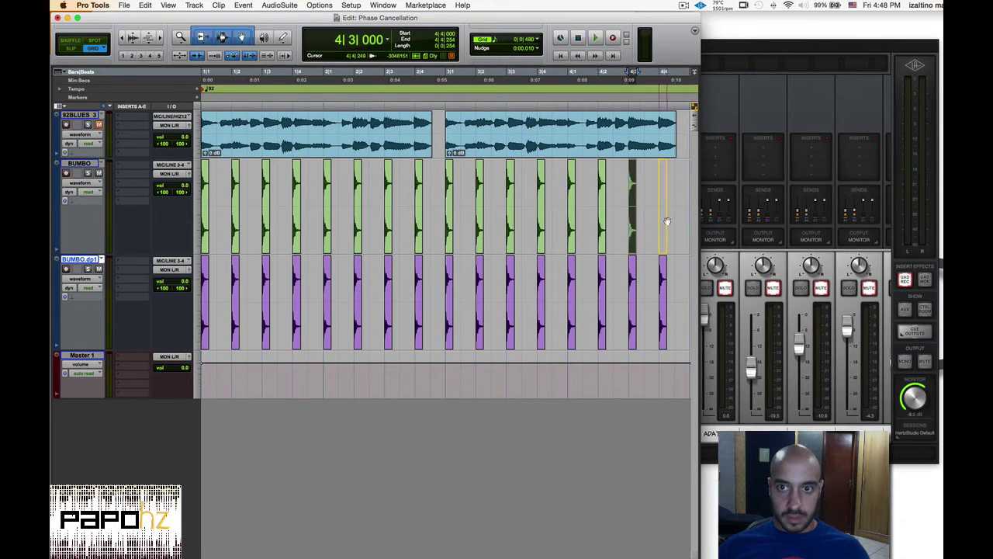
Compare the original and phase-inverted kick waveforms at 1|2|000 at several close zoom levels.
click(237, 202)
key(super+bracketright)
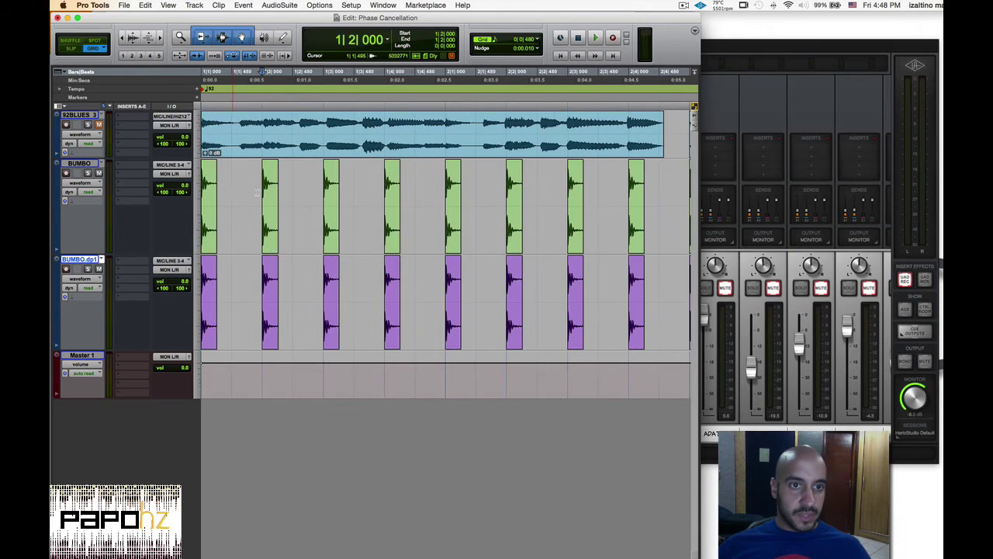
key(super+bracketright)
key(super+bracketright)
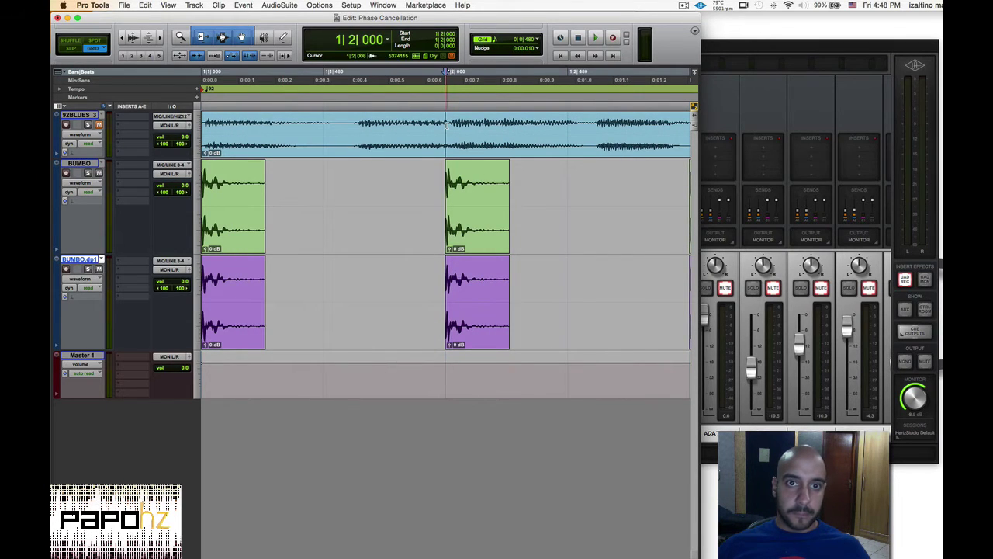
key(super+bracketright)
key(super+bracketright)
key(super+bracketright)
key(super+bracketright)
key(super+bracketright)
key(super+bracketright)
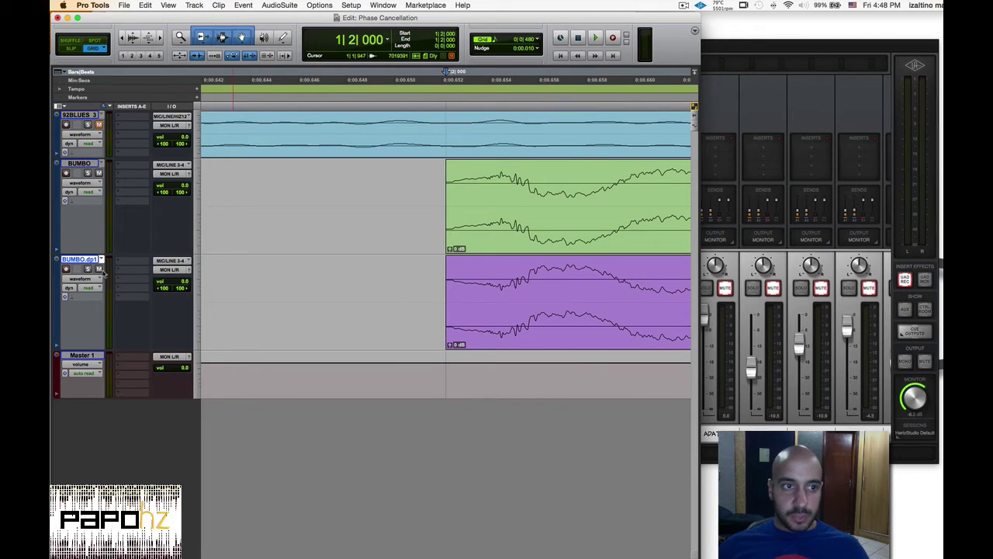
key(super+bracketleft)
key(super+bracketright)
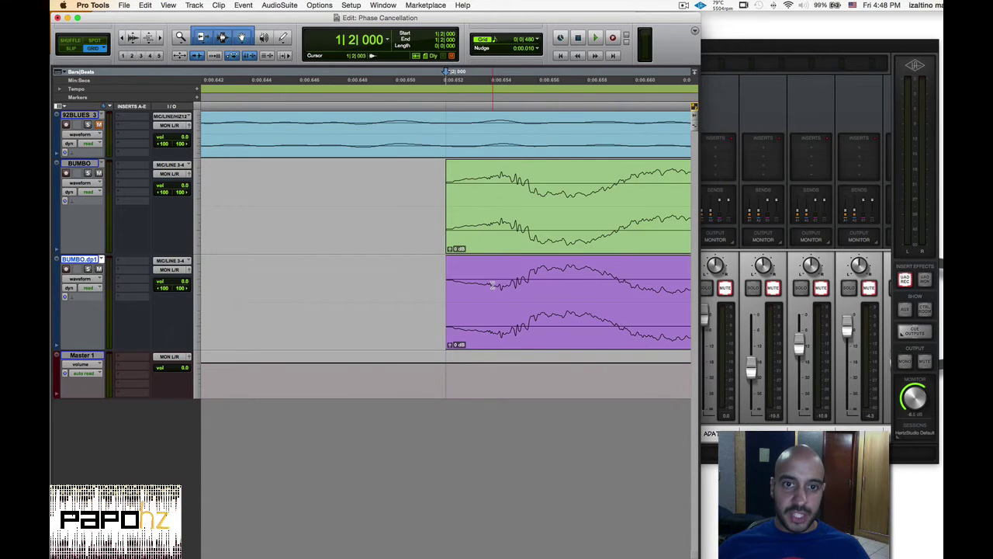
key(super+bracketleft)
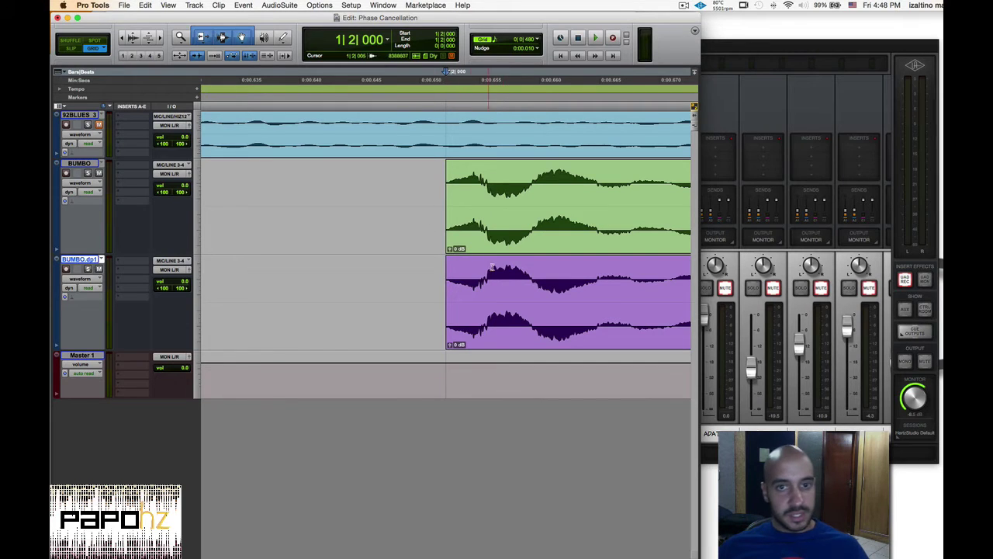
key(super+bracketright)
key(super+bracketleft)
key(super+bracketleft)
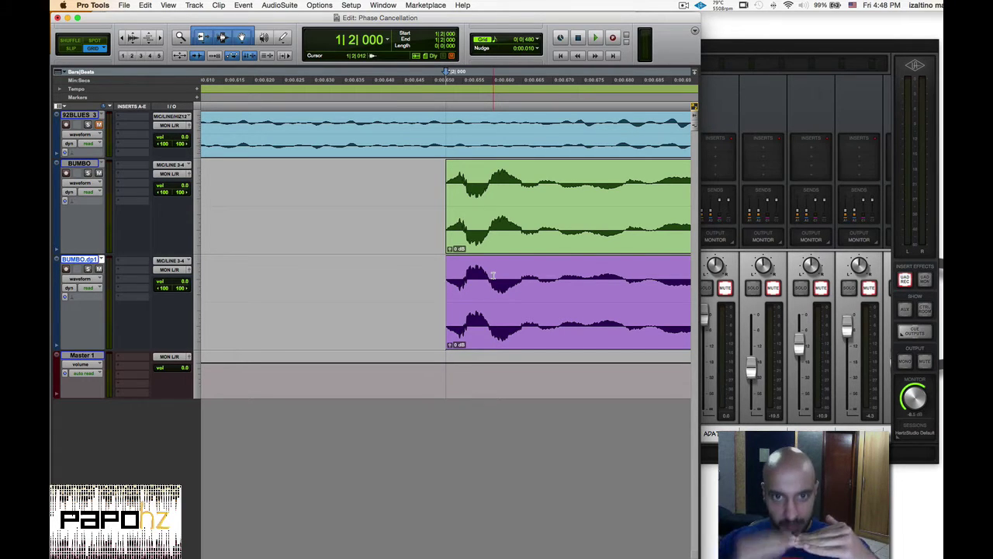
key(super+bracketleft)
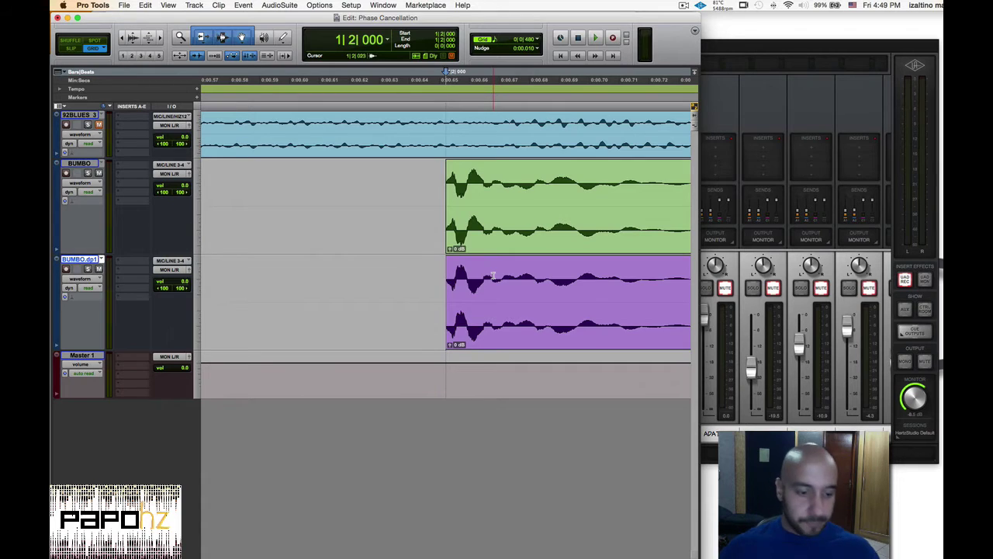
Play the session from 1|1|000 once with BUMBO.dp1 muted and once with it unmuted.
key(super+bracketleft)
key(super+bracketleft)
key(super+bracketleft)
key(super+bracketleft)
key(super+bracketleft)
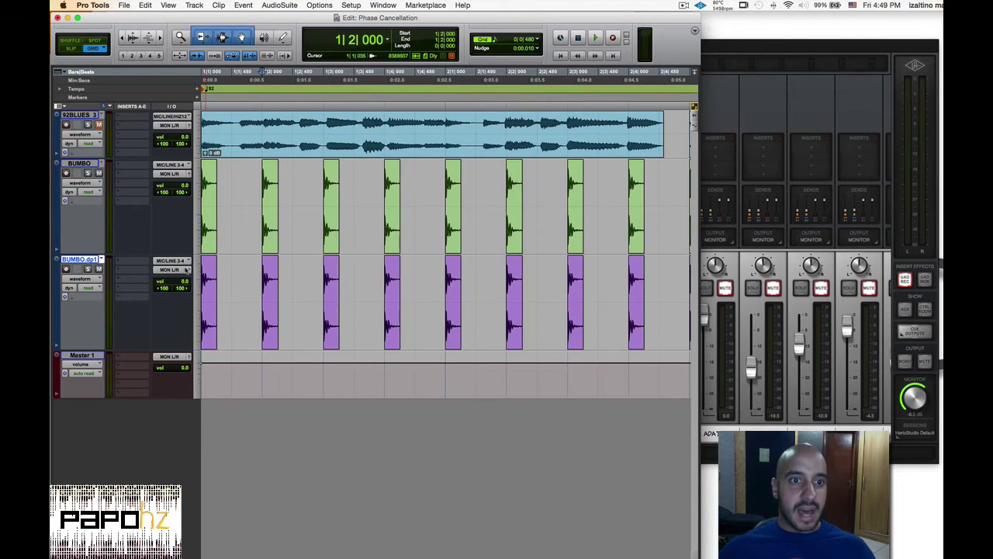
key(super+bracketleft)
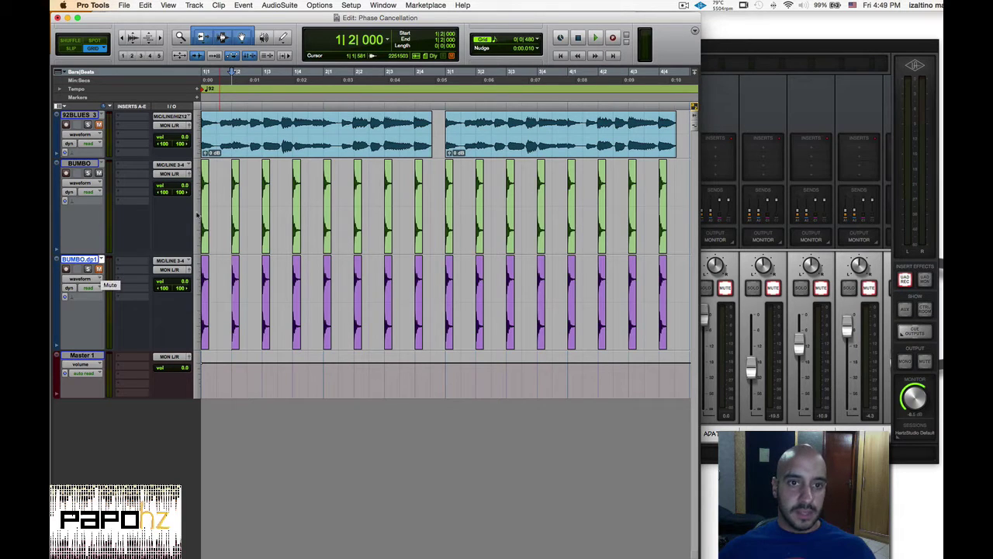
key(Return)
key(space)
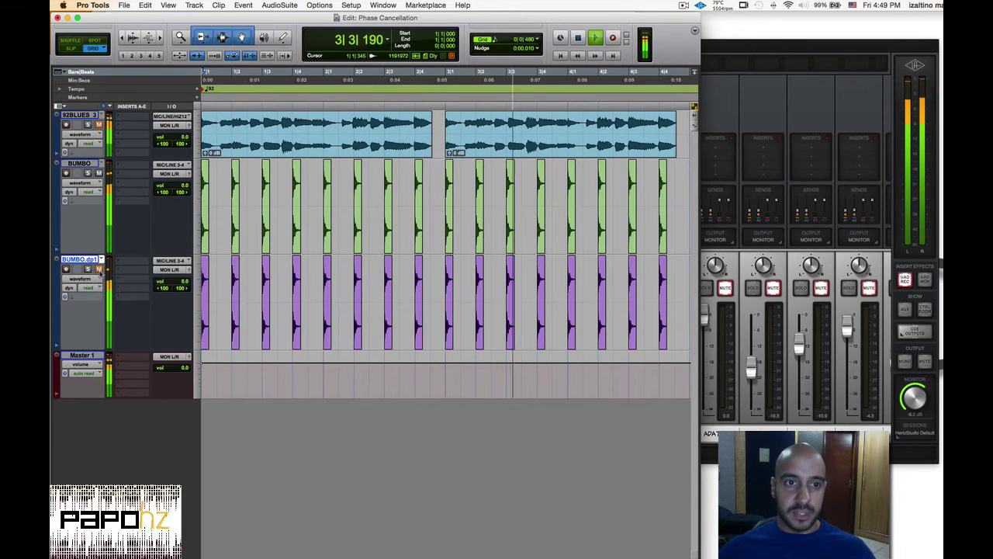
key(space)
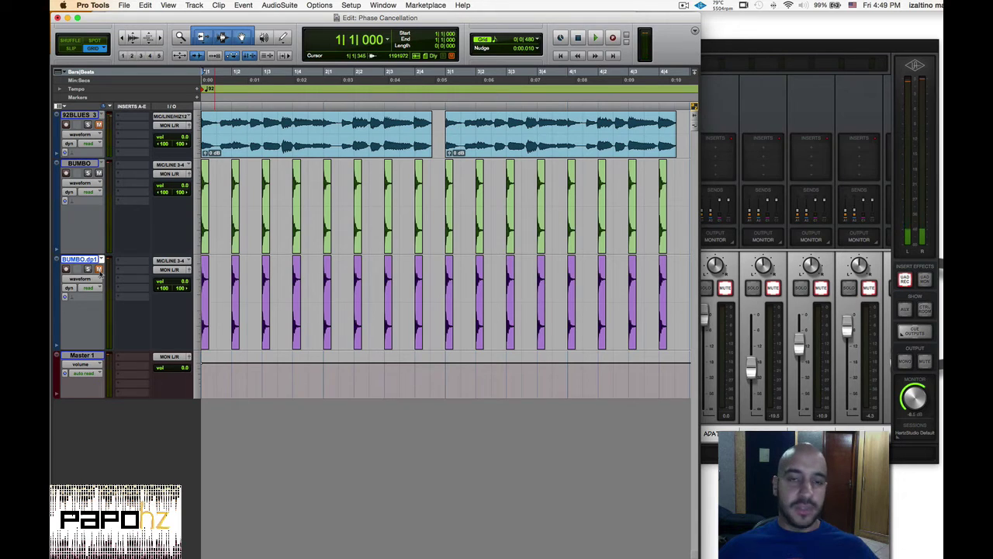
key(space)
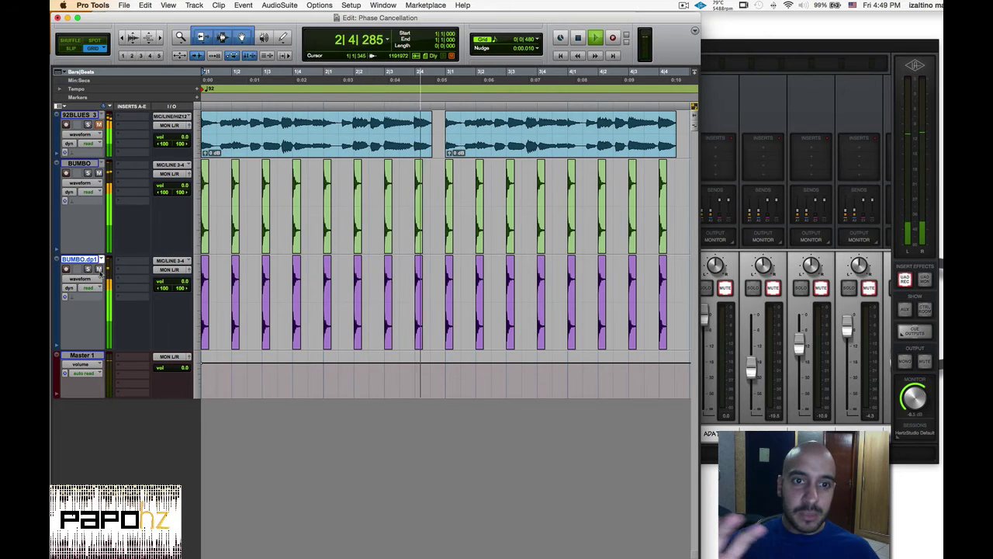
key(space)
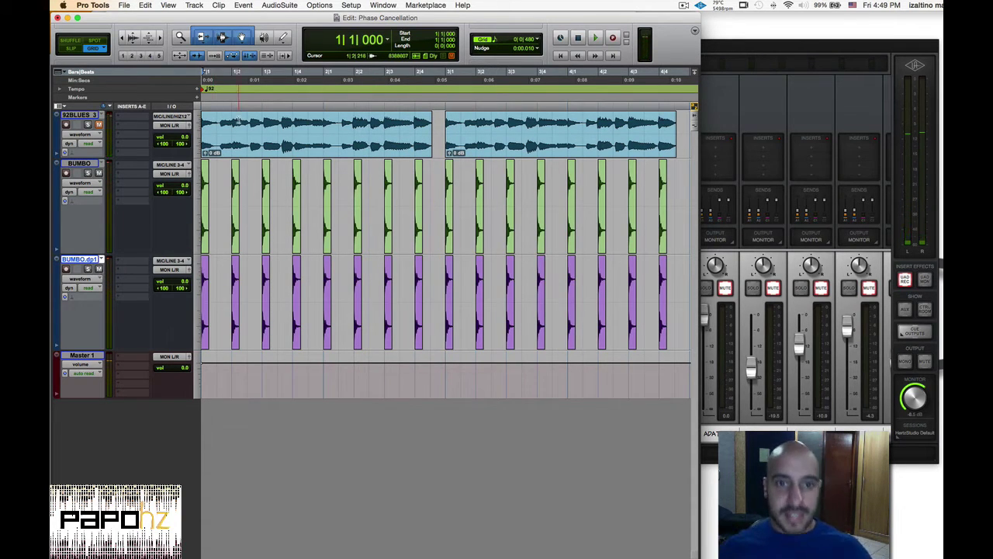
Examine up close how the kick clips on both BUMBO tracks line up at 3|1|000.
click(447, 174)
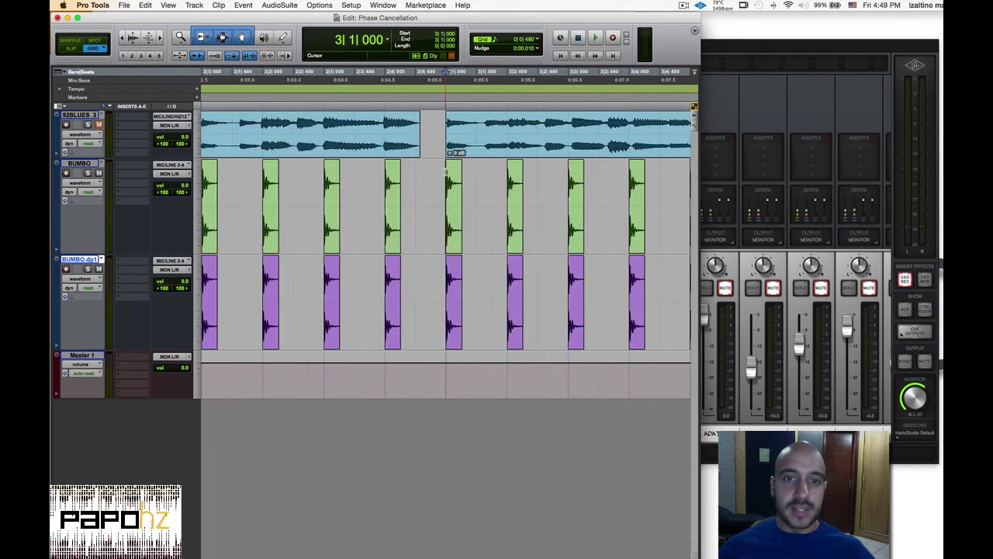
key(super+bracketright)
key(super+bracketright)
key(super+bracketright)
key(super+bracketright)
key(super+bracketright)
key(super+bracketright)
key(super+bracketright)
key(super+bracketright)
key(super+bracketright)
key(super+bracketright)
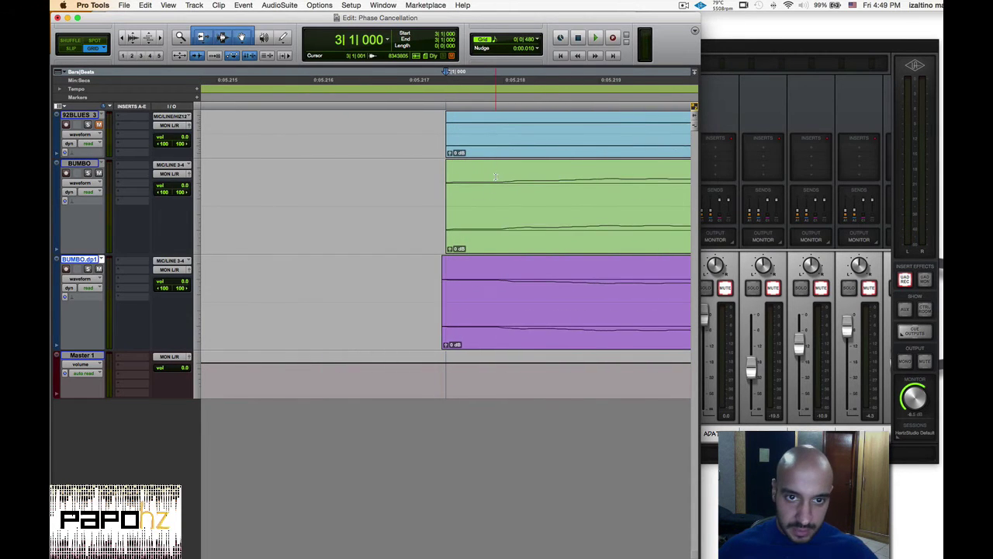
key(KP_Subtract)
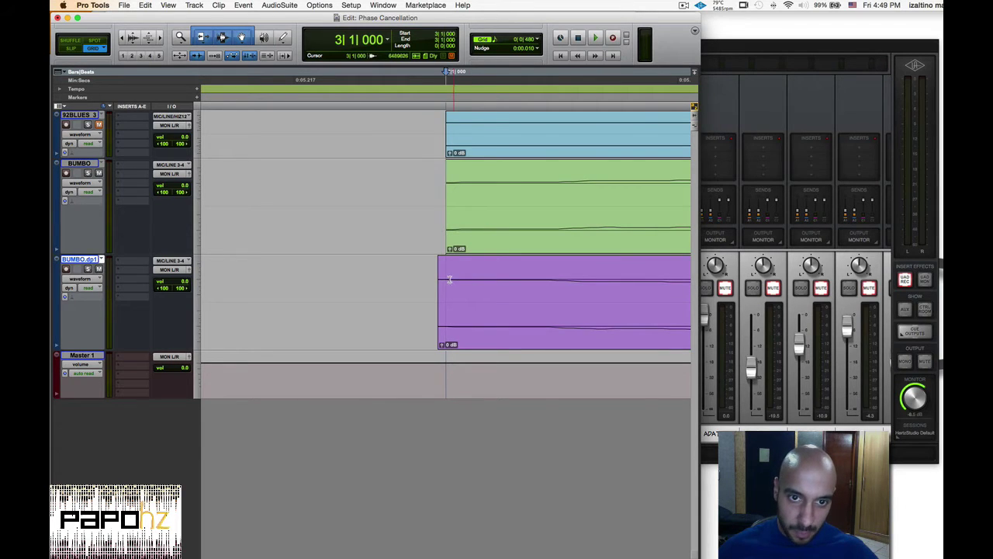
Select the BUMBO.dp1 kick clip at 3|1|000 and compare its attack with the original kick.
click(460, 315)
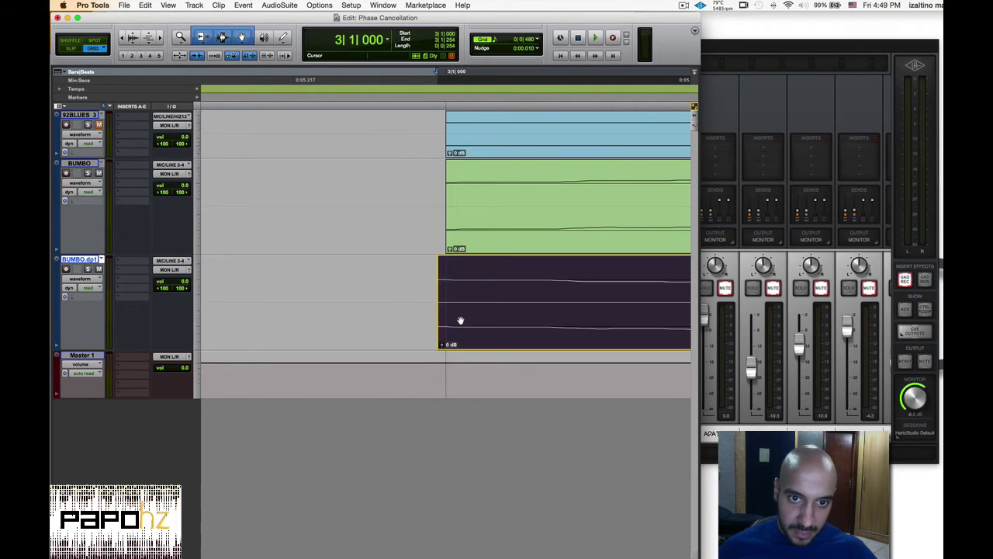
key(r)
key(r)
key(r)
key(r)
key(r)
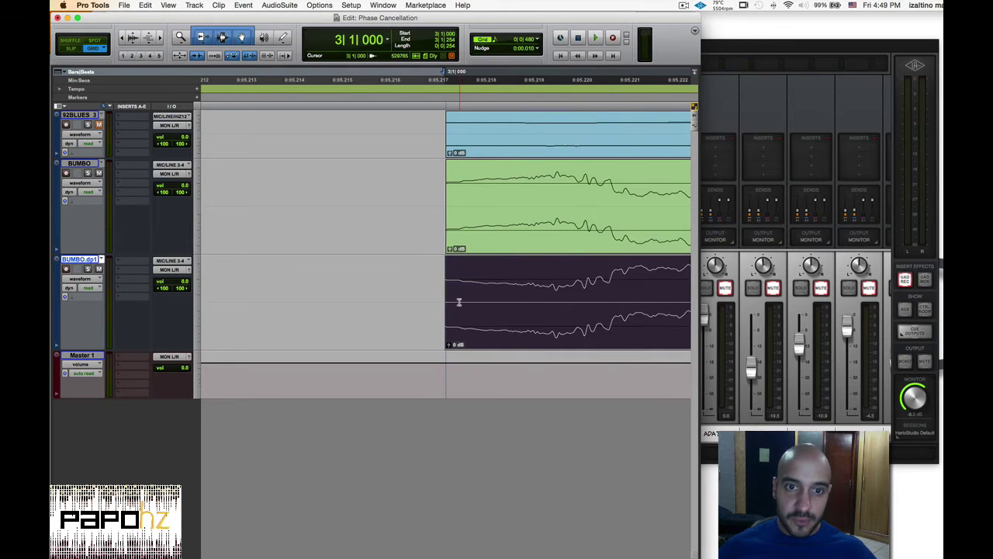
key(r)
key(r)
Play both kick tracks across the start of bar 3, once from 2|3|480 and once from 2|4|480.
click(353, 223)
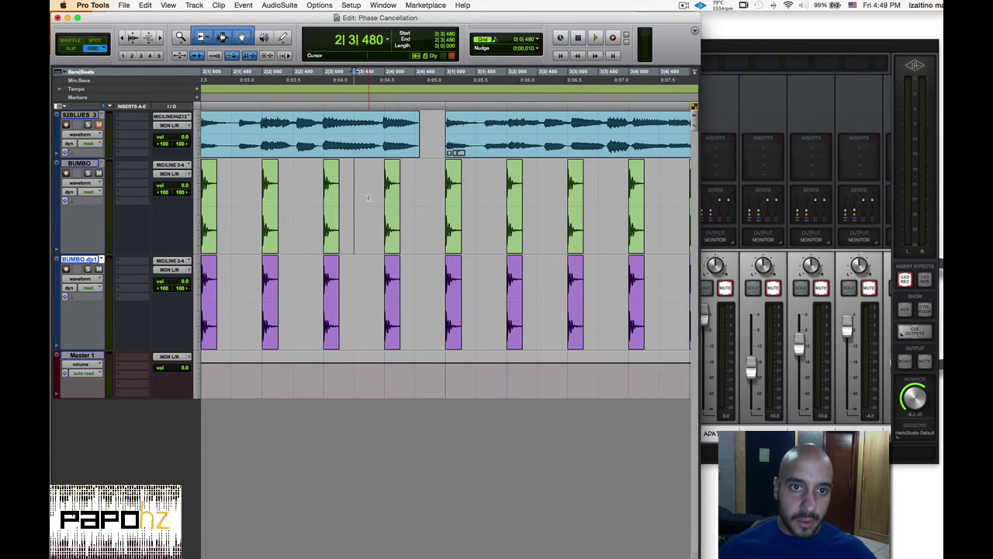
key(space)
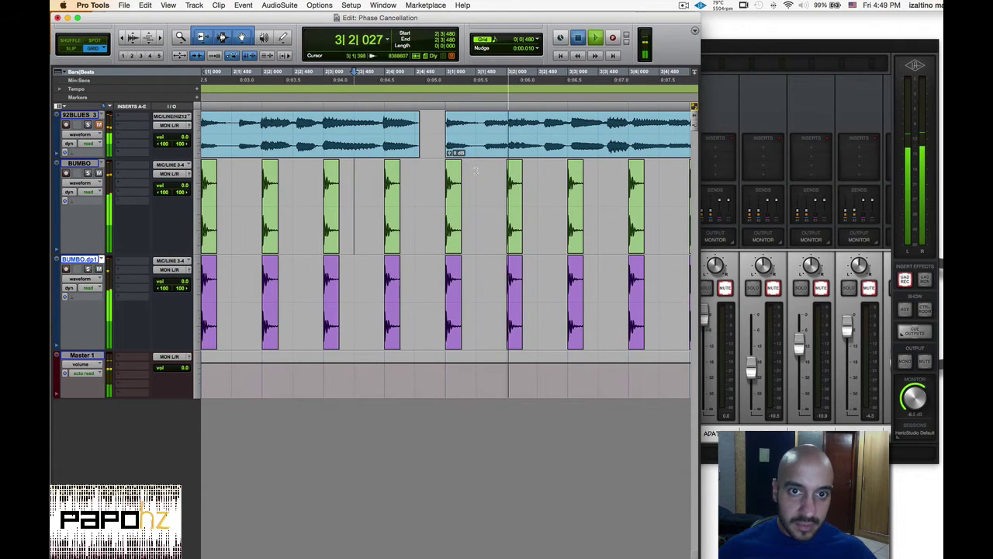
key(space)
click(429, 177)
key(space)
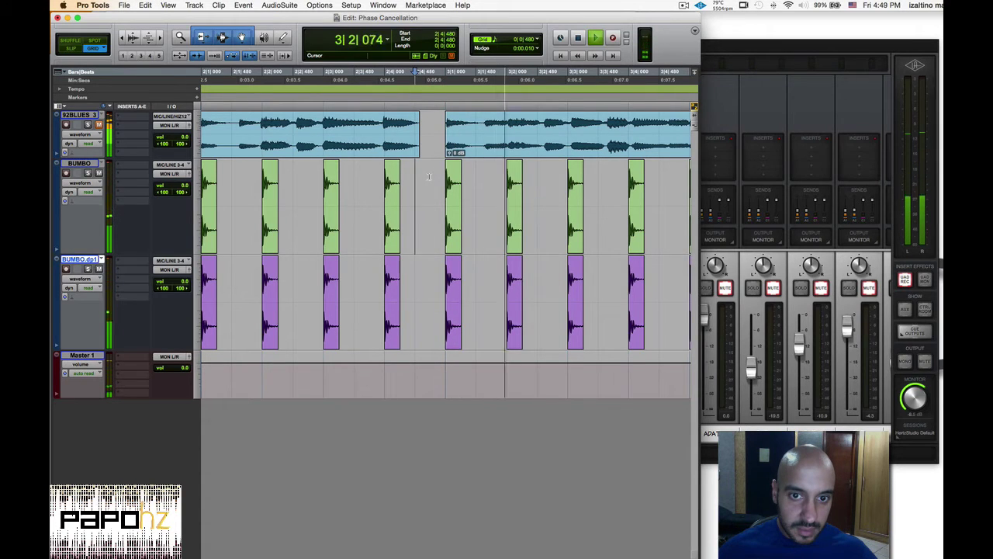
key(space)
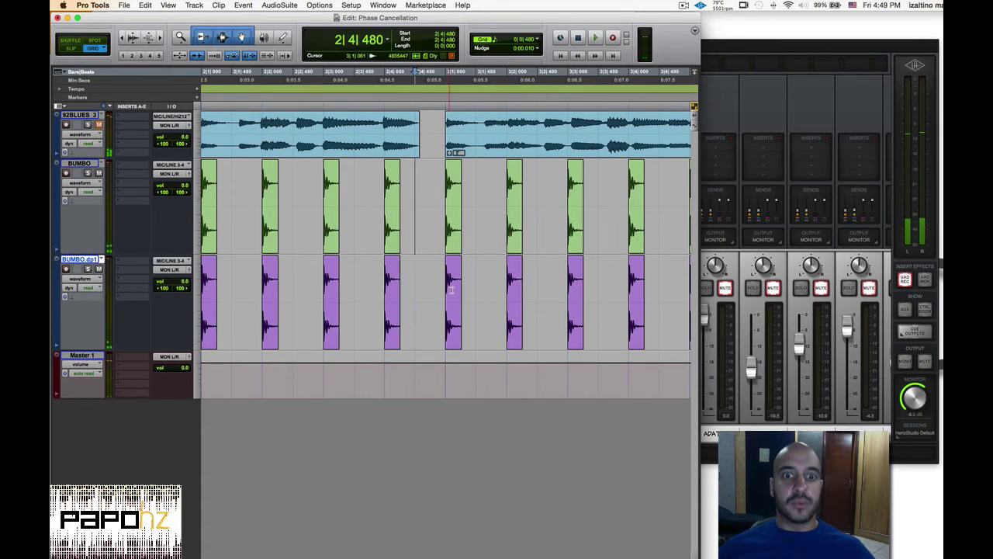
Play both kick tracks from 3|1|000 through the third beat of bar 3.
click(448, 321)
click(510, 323)
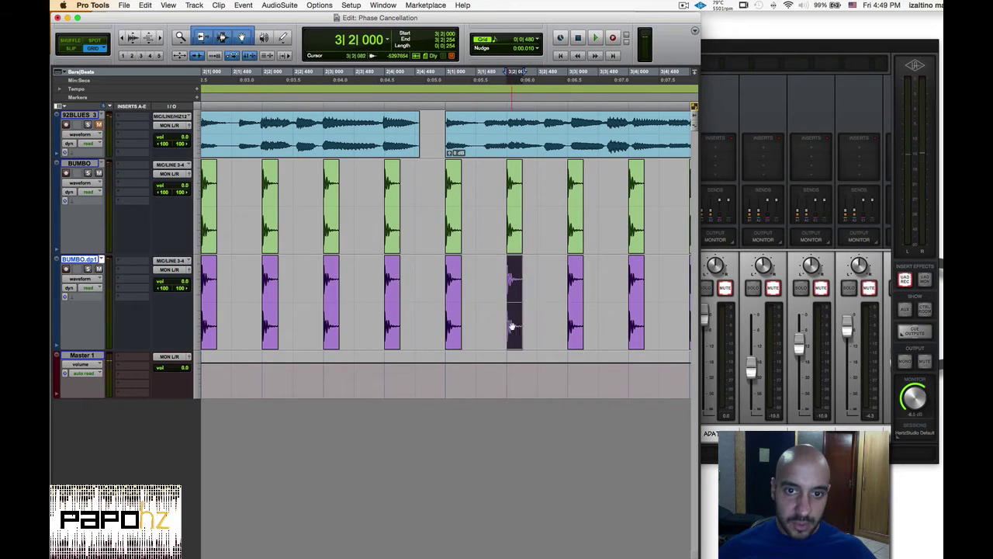
click(440, 210)
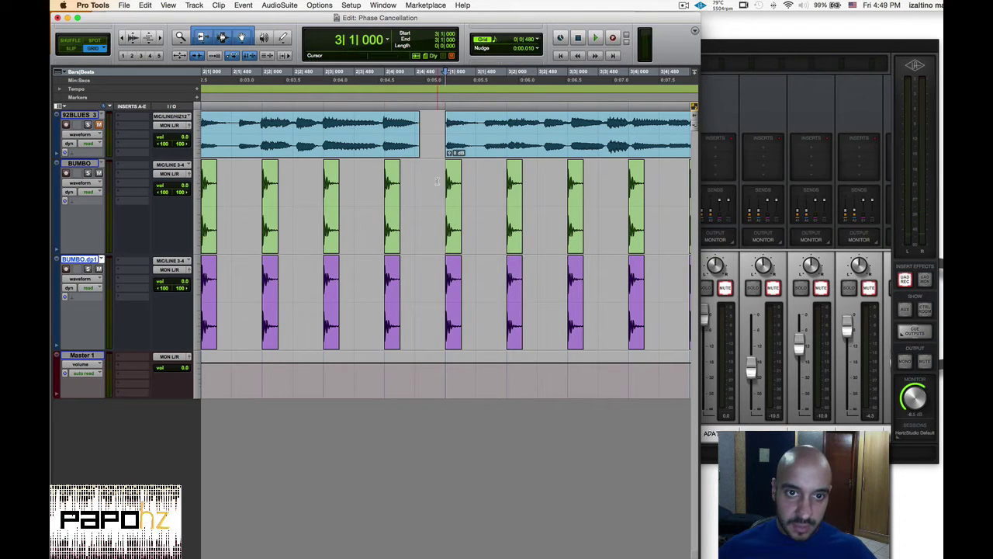
key(space)
key(space)
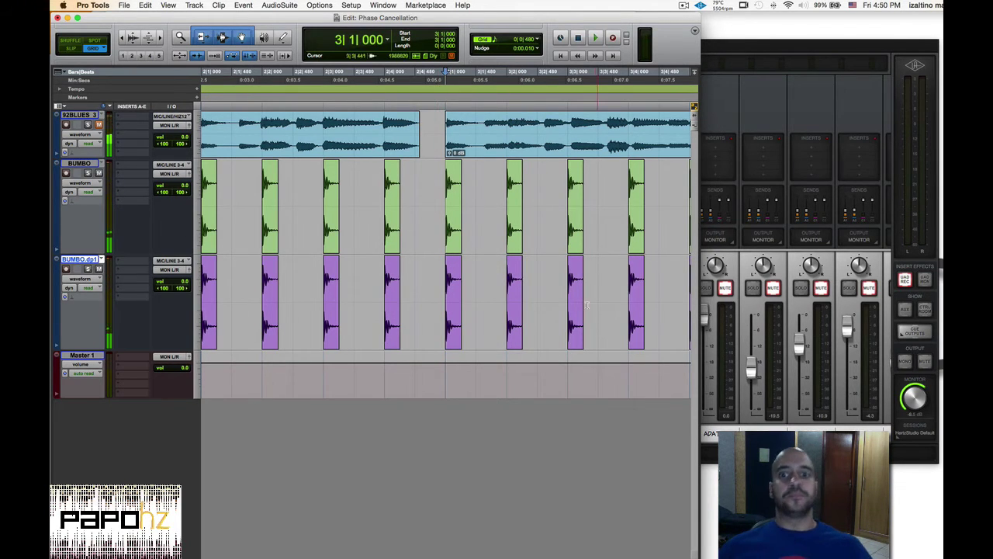
click(572, 322)
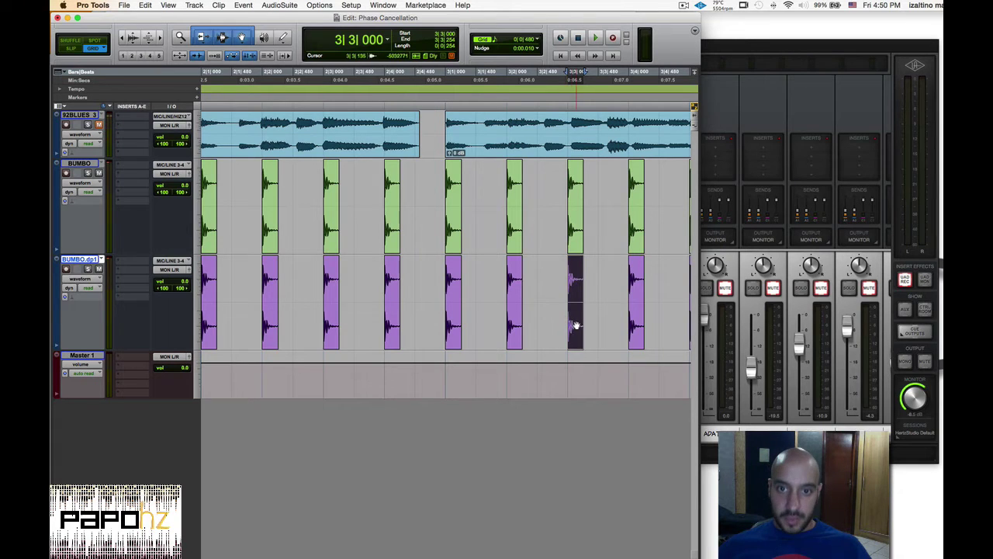
click(637, 322)
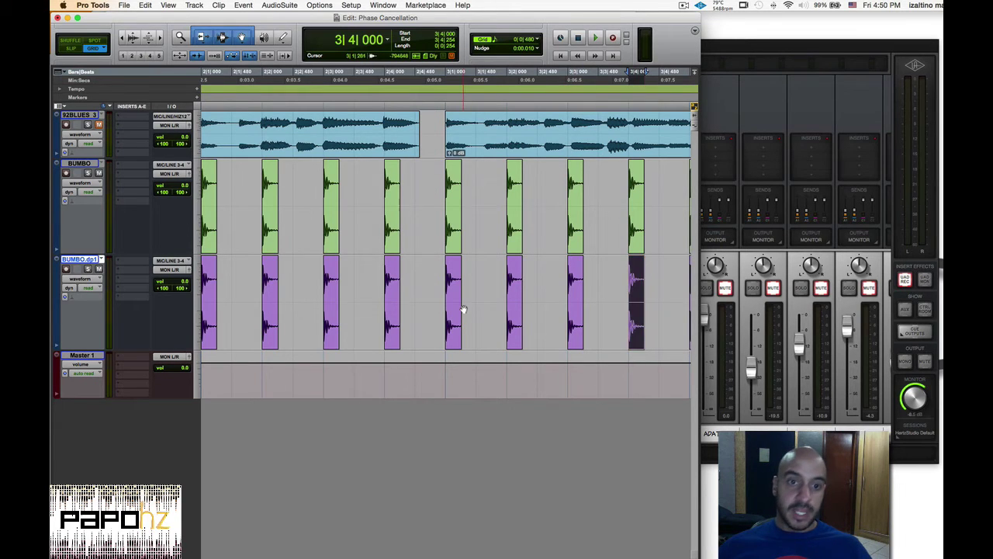
scroll(463, 309, left, 5)
key(super+bracketleft)
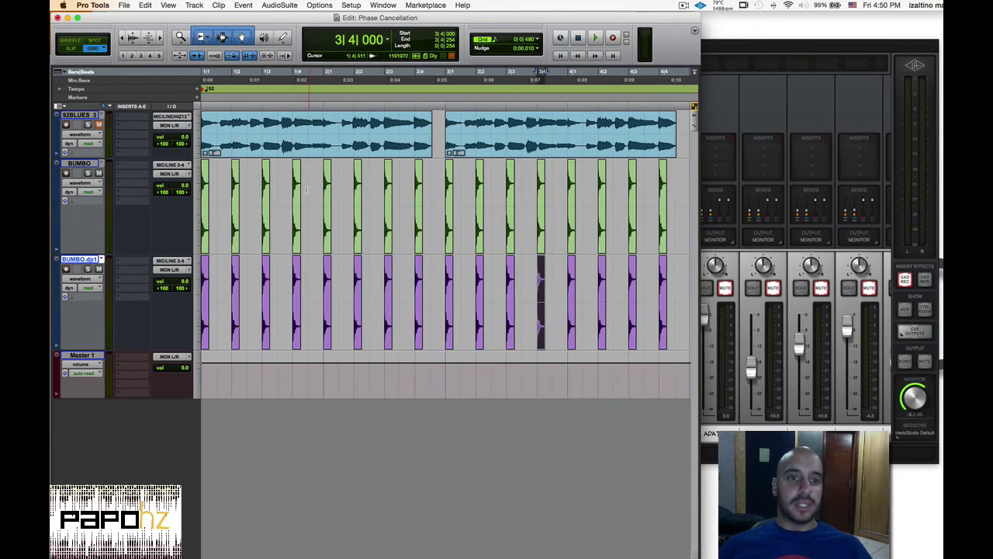
click(308, 190)
key(super+bracketright)
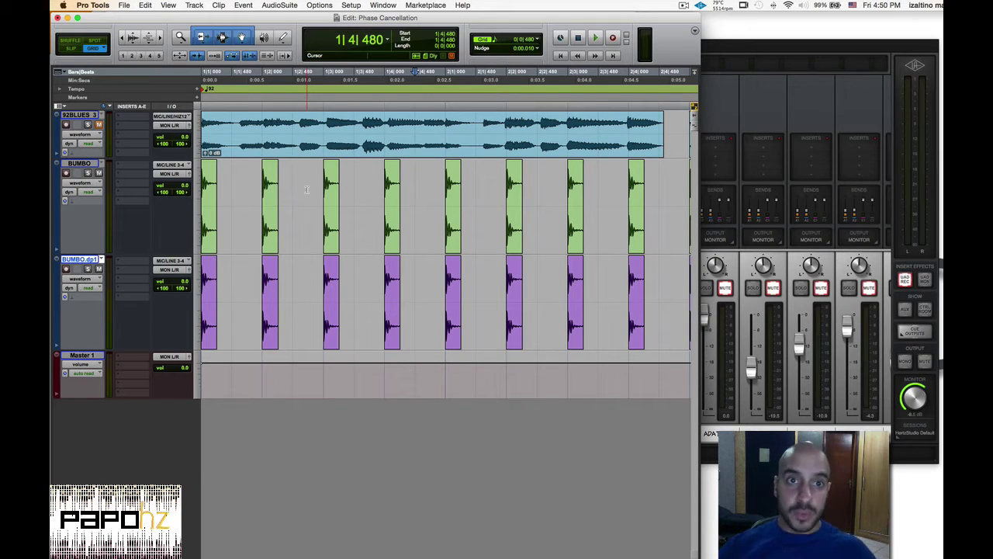
click(263, 189)
key(super+bracketright)
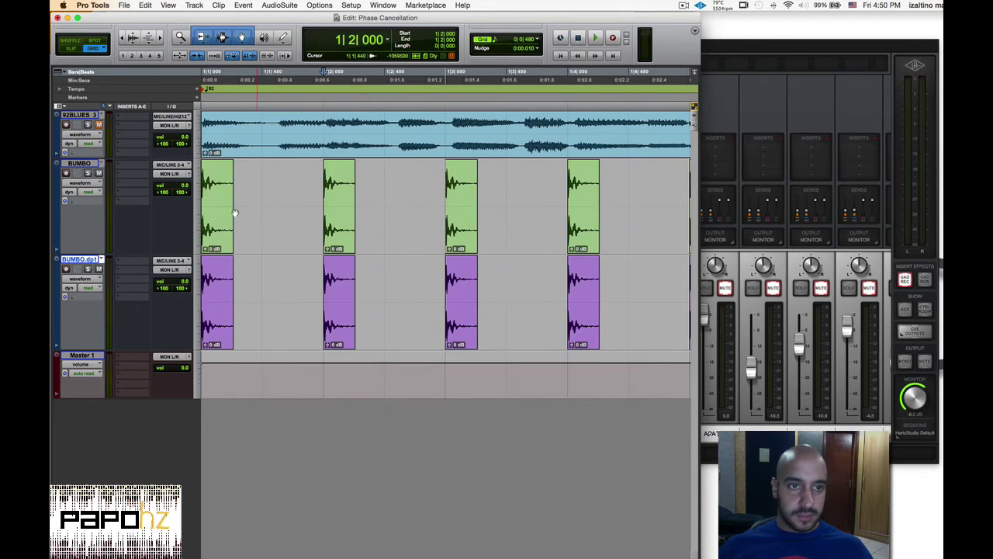
Enlarge the 92BLUES_3 track and play it unmuted from 1|2|000, with both BUMBO tracks muted.
key(super+bracketleft)
key(super+bracketleft)
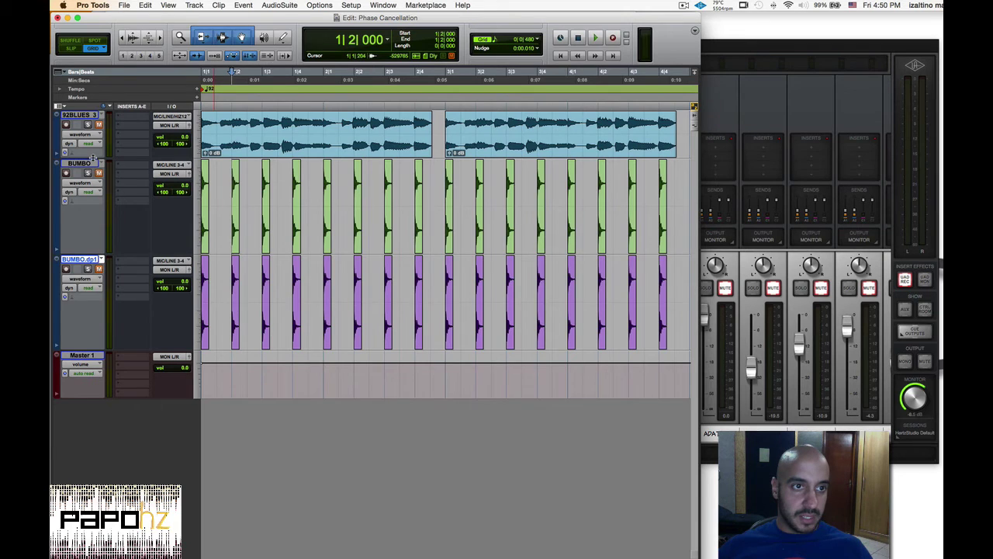
drag(92, 157, 92, 259)
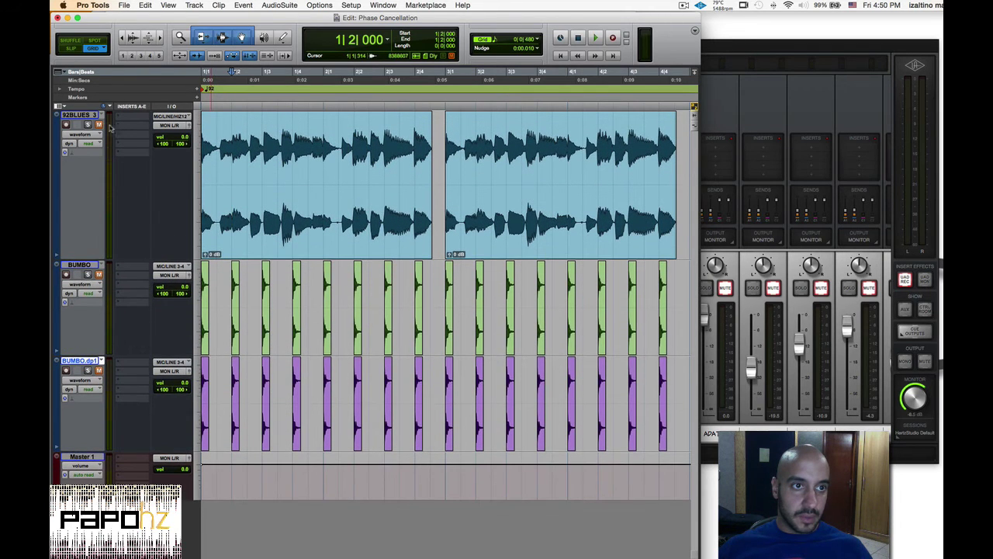
key(space)
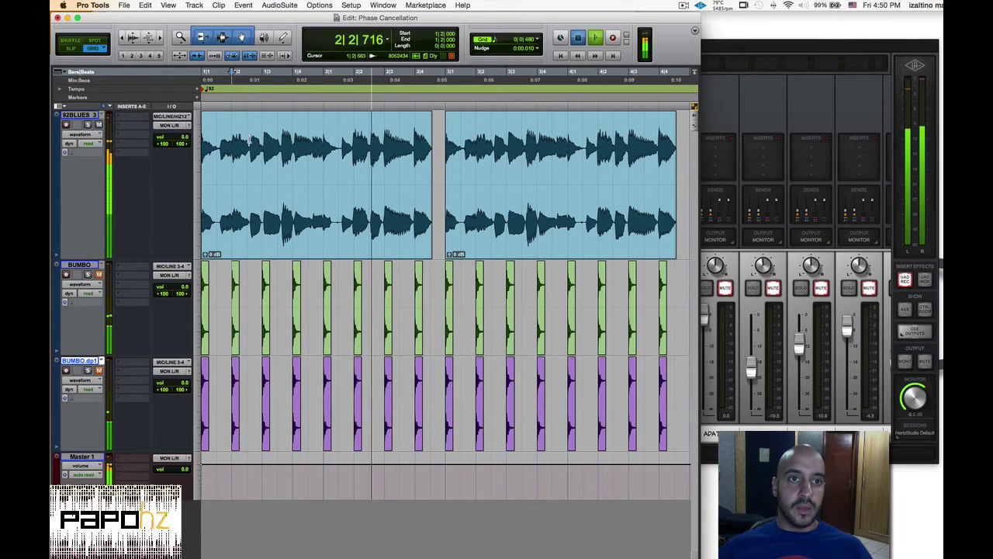
key(space)
Play the 92BLUES_3 track briefly from 1|1|480.
key(super+bracketright)
key(super+bracketright)
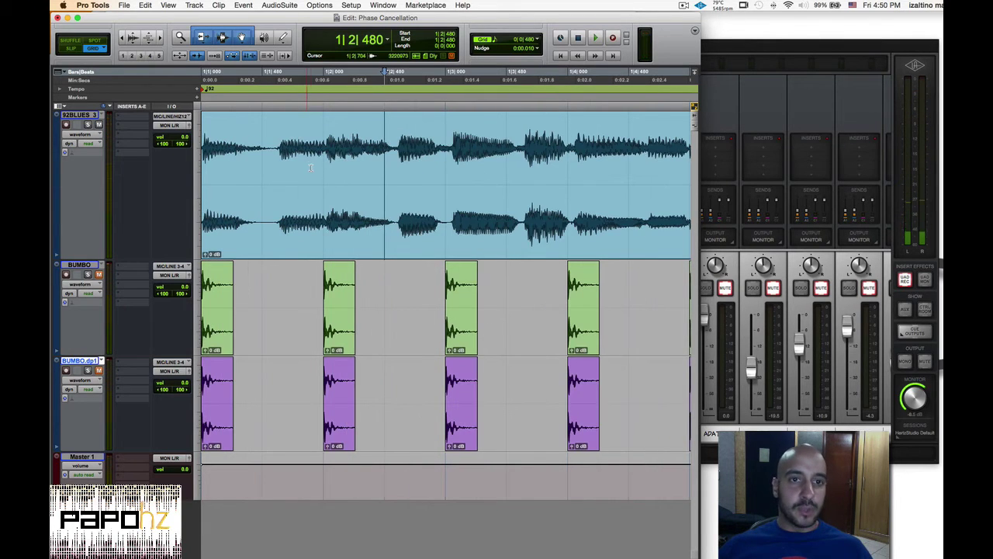
key(super+bracketleft)
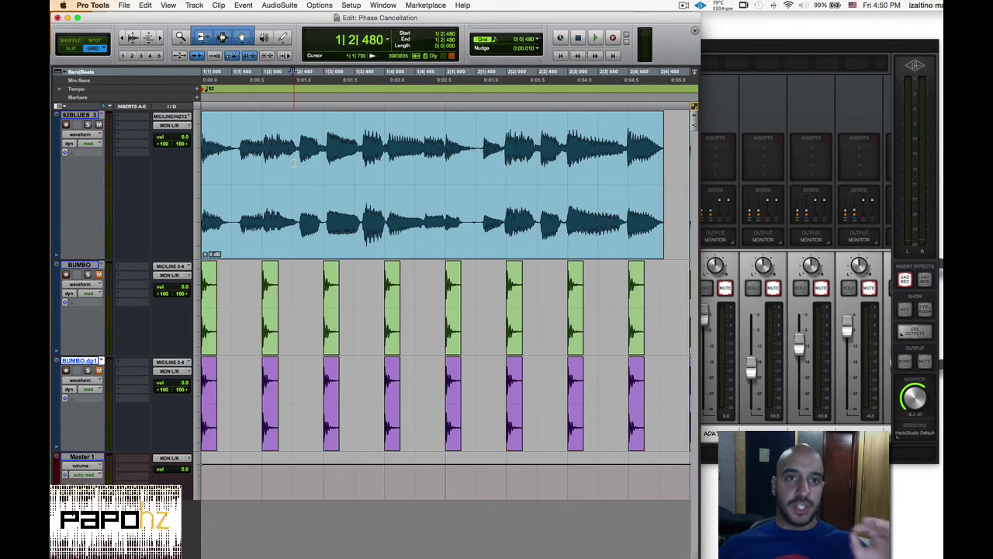
click(232, 161)
key(space)
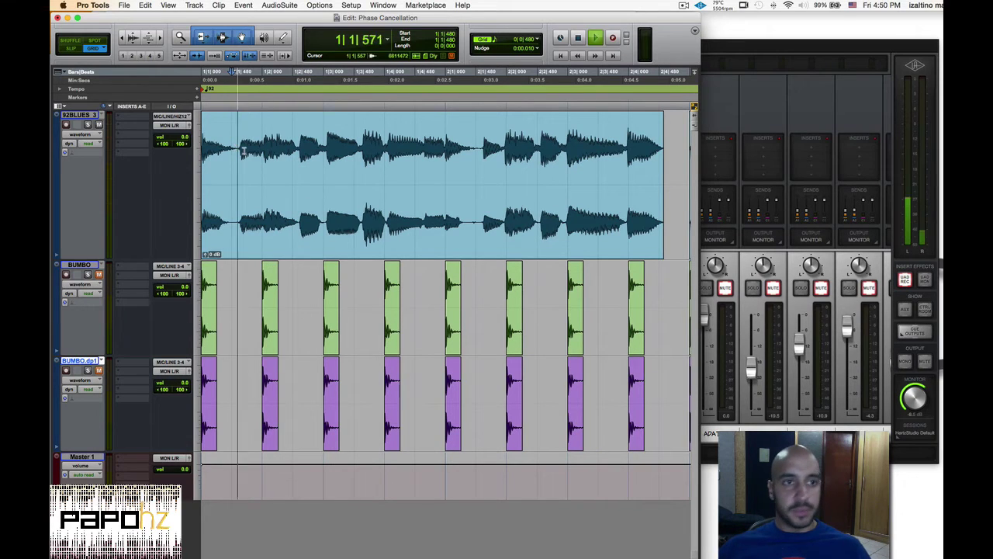
key(space)
Duplicate the 92BLUES_3 track once with all its data, inserting the copy after the selected track.
right_click(87, 114)
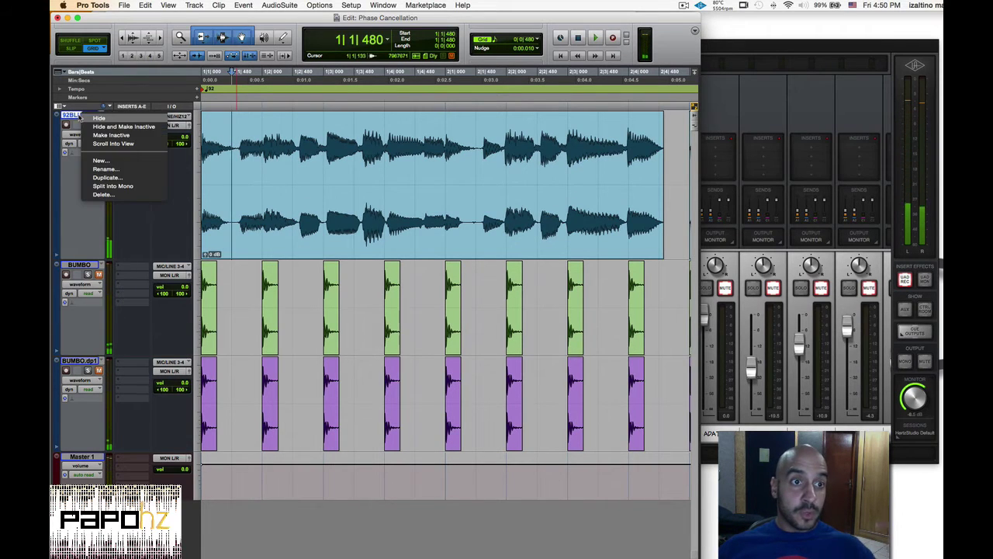
click(116, 178)
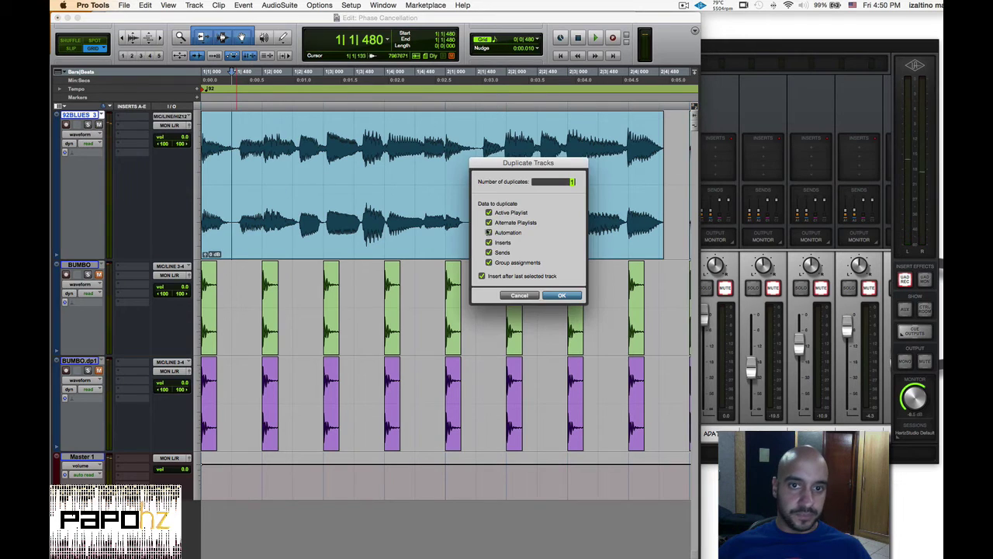
click(562, 296)
Switch to Slip mode and shift the first clip on the 92BLUES31 duplicate to start at 1|1|002.
key(super+bracketright)
key(super+bracketright)
key(super+bracketright)
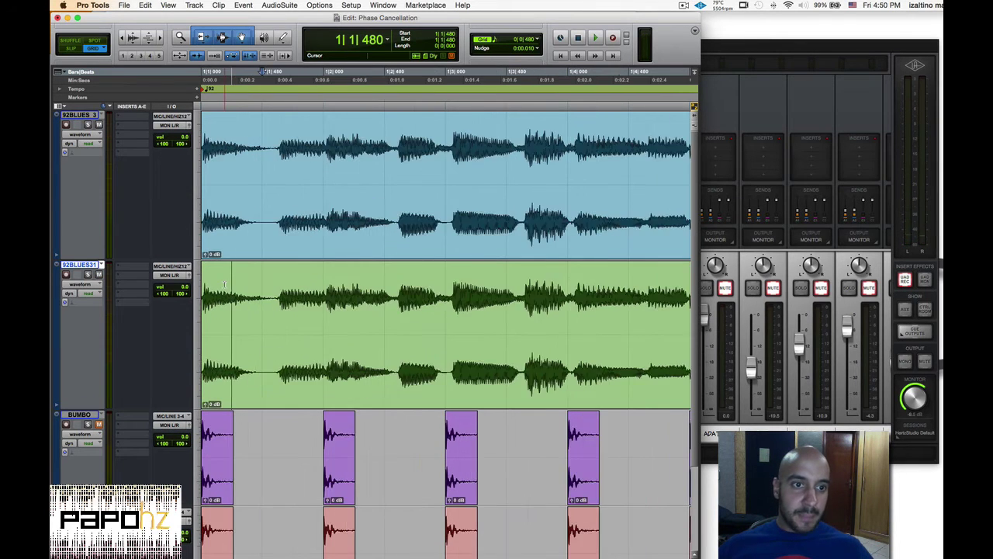
key(super+bracketright)
key(super+bracketright)
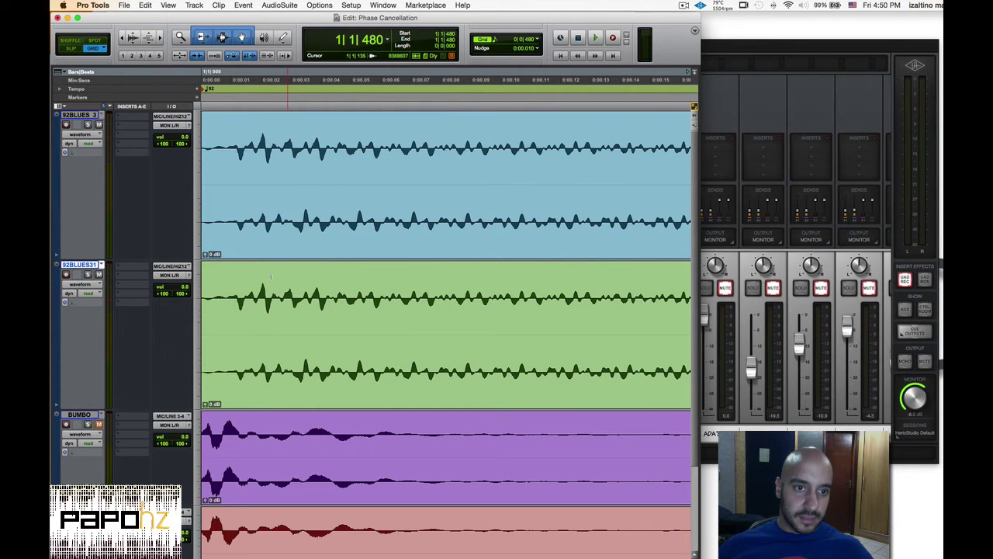
key(super+bracketright)
click(275, 369)
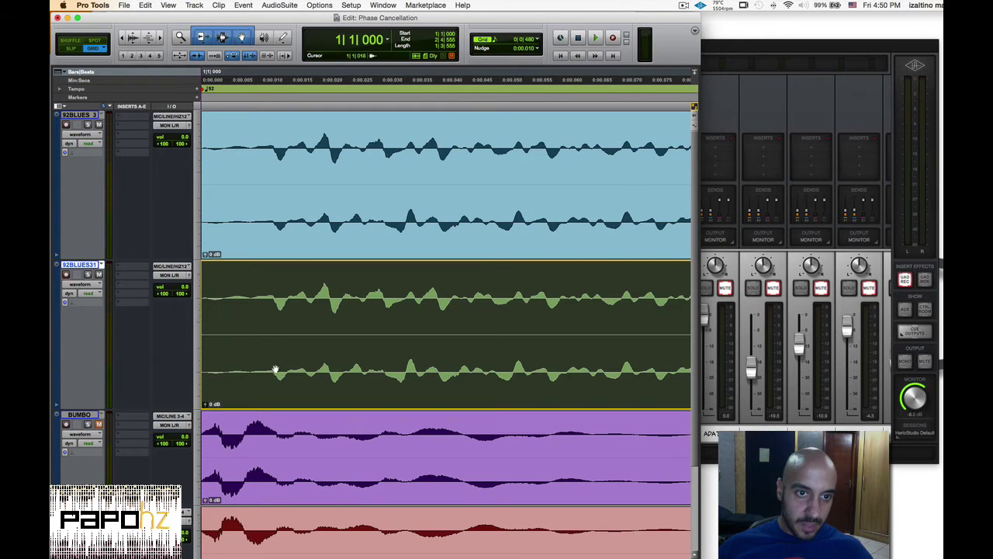
key(F2)
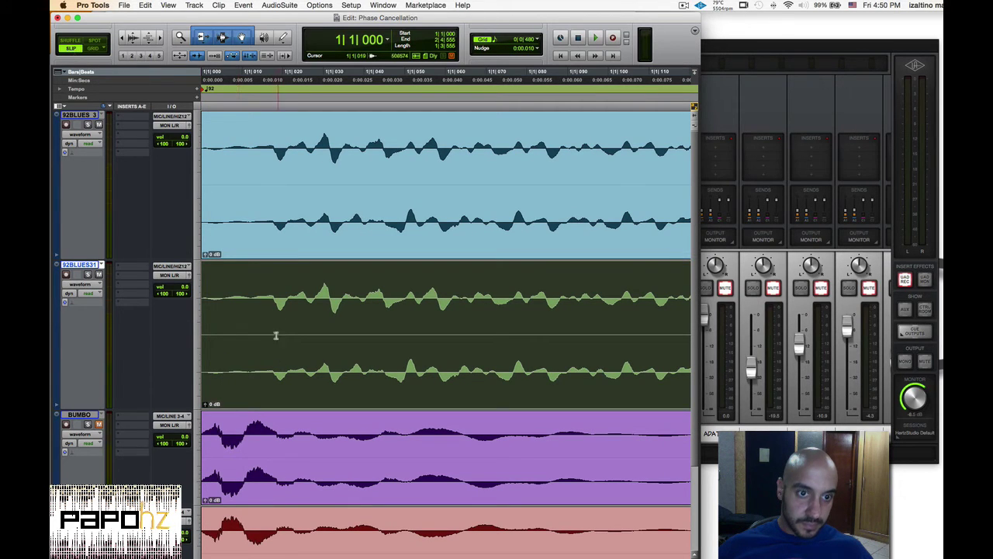
drag(281, 365, 285, 364)
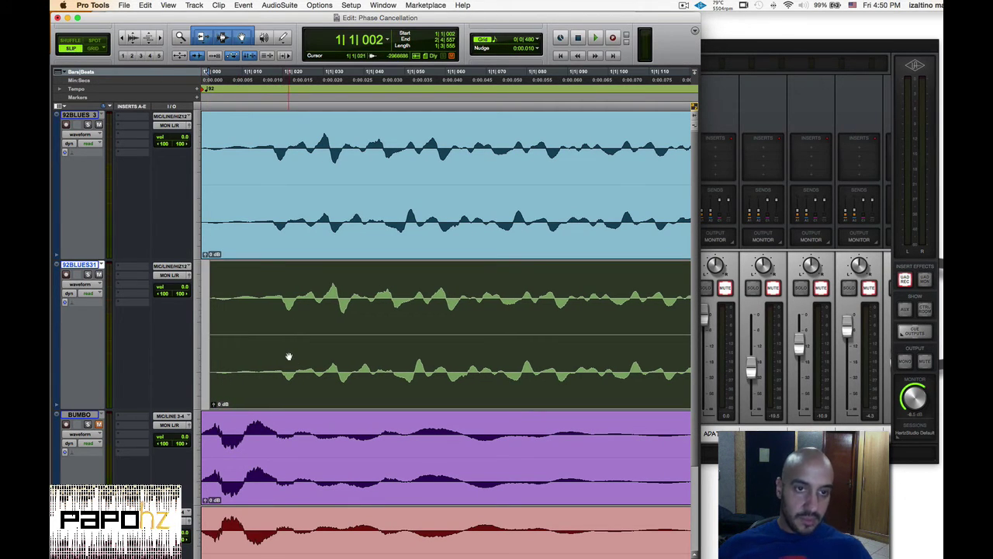
Compare the shifted 92BLUES31 waveform with the original at both wide and close views.
key(super+bracketleft)
key(super+bracketleft)
key(super+bracketleft)
key(super+bracketleft)
key(super+bracketleft)
key(super+bracketright)
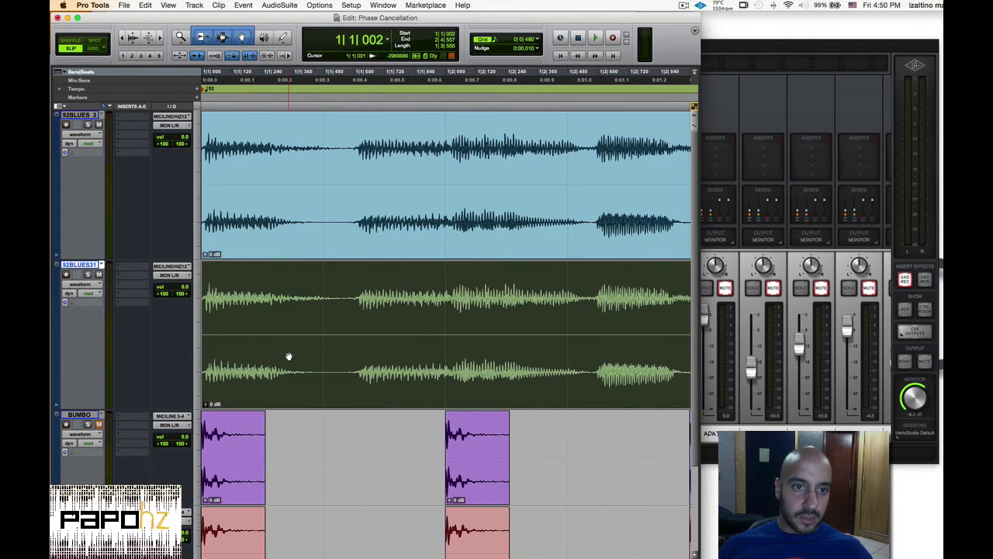
key(super+bracketright)
key(super+bracketright)
key(super+bracketright)
key(super+bracketright)
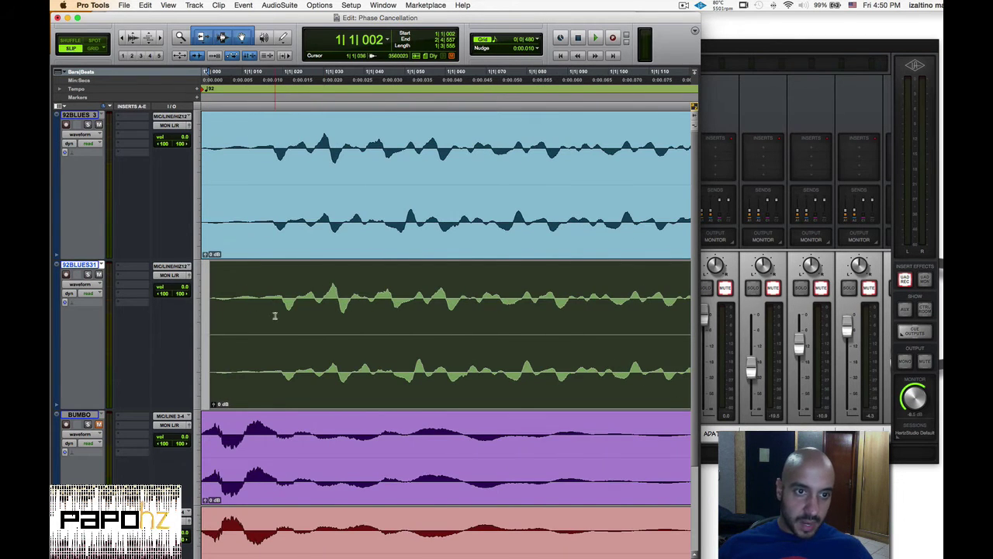
Play the blues tracks twice from 1|1|001, toggling the mute on the 92BLUES31 duplicate to compare the sound.
click(253, 288)
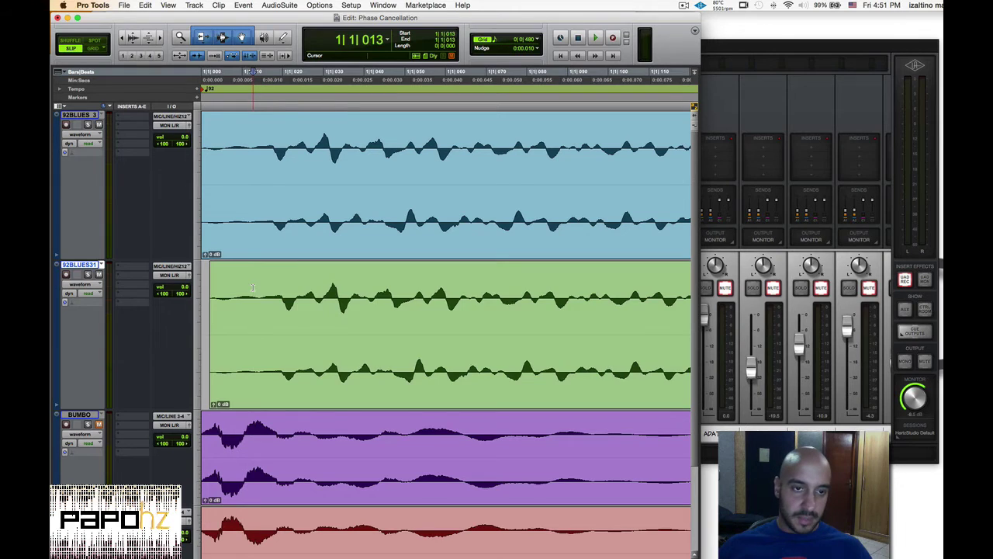
click(206, 287)
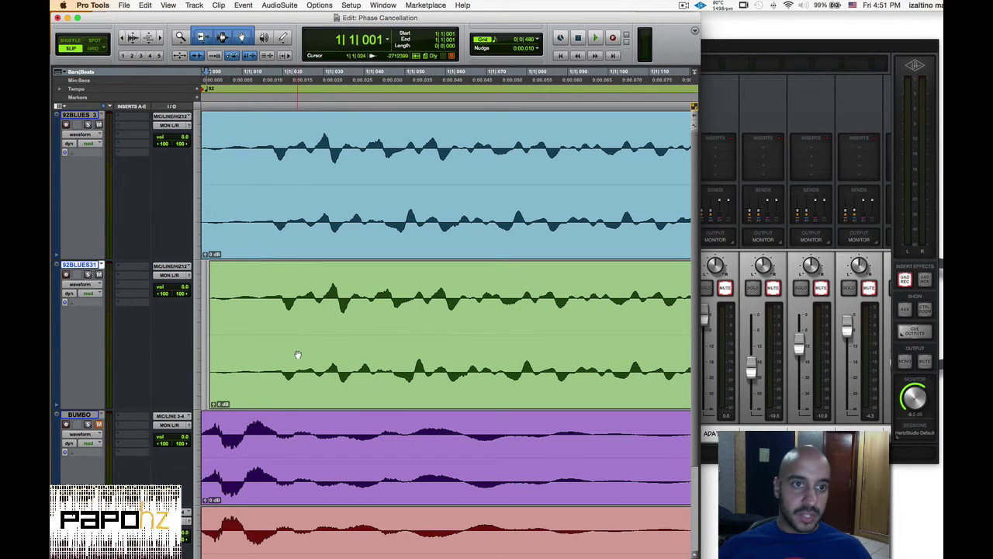
key(super+bracketleft)
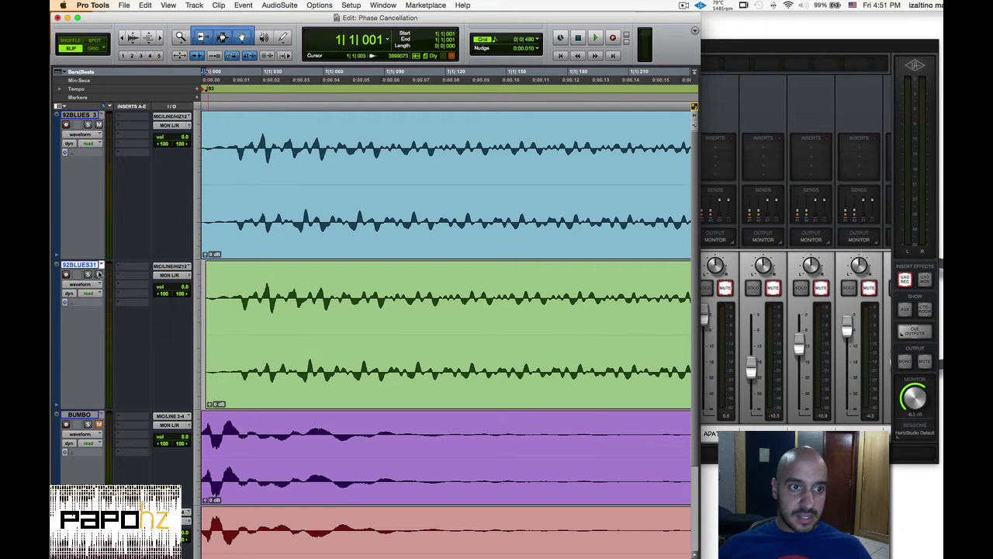
key(space)
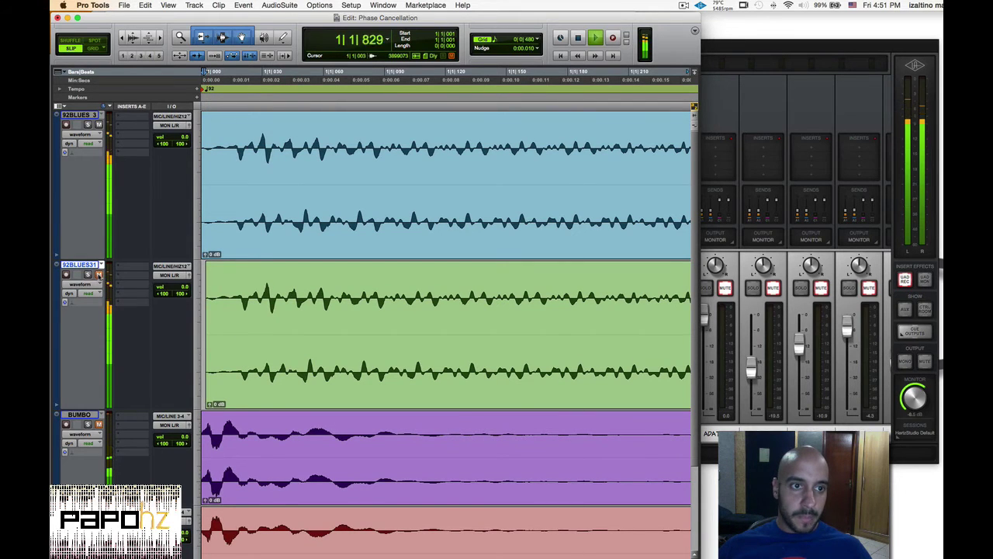
key(super+bracketleft)
key(super+bracketleft)
key(super+bracketleft)
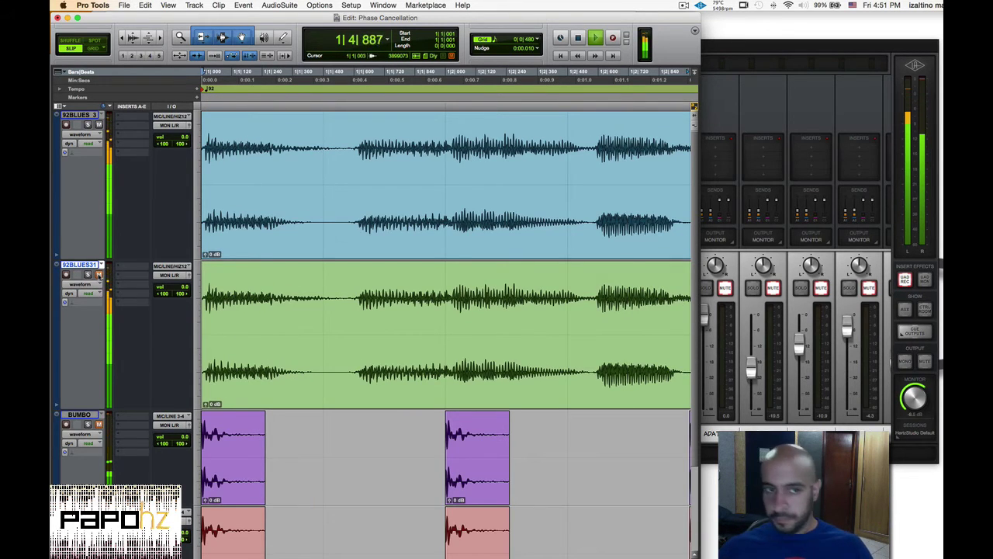
key(space)
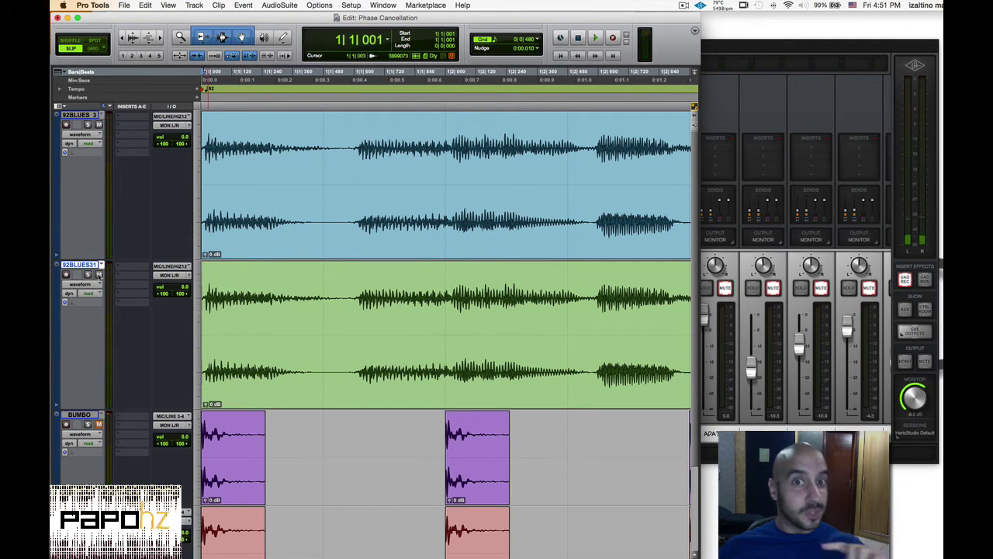
key(space)
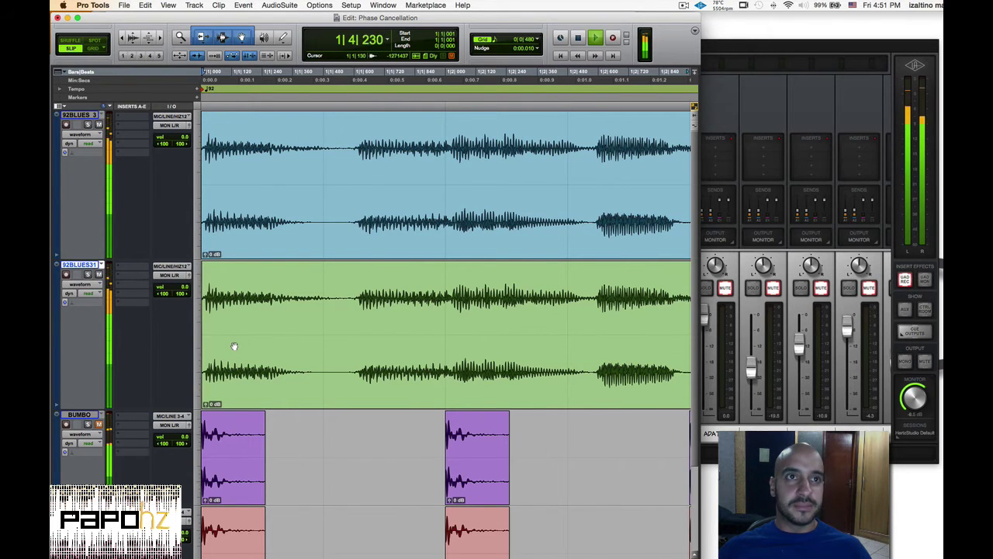
key(space)
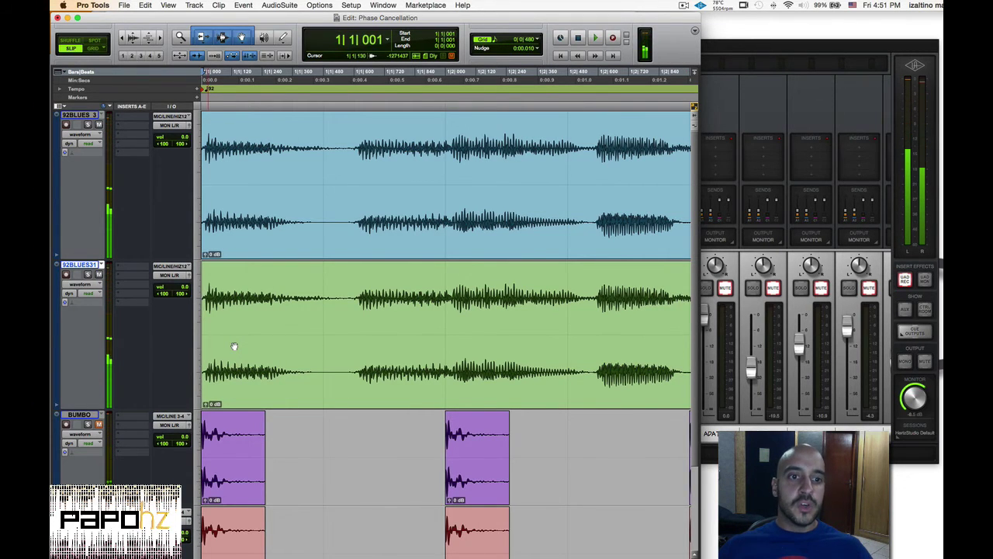
Slip the 92BLUES31 clip further to start at 1|1|003, and place the playback start at 1|1|000.
key(super+bracketright)
key(super+bracketright)
key(super+bracketright)
key(super+bracketright)
key(super+bracketright)
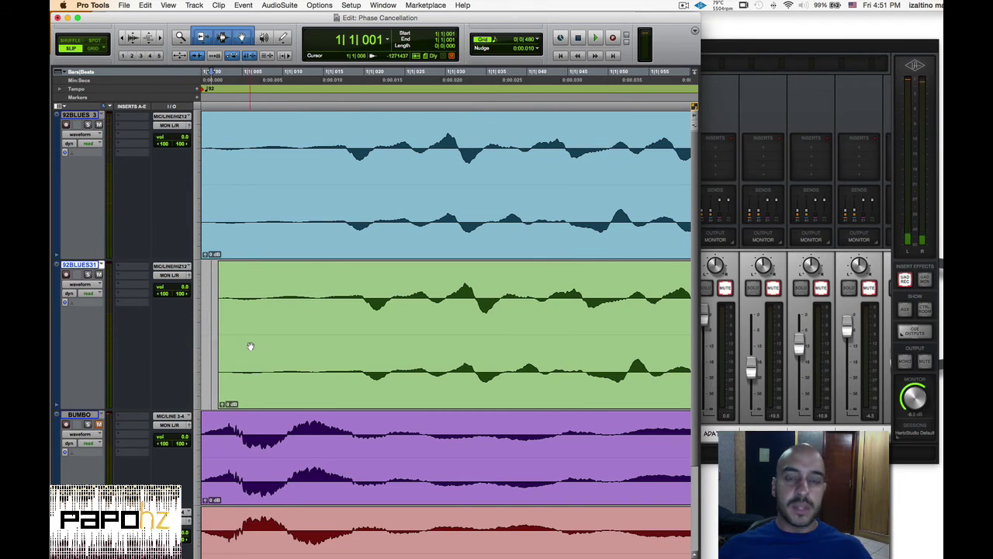
click(273, 370)
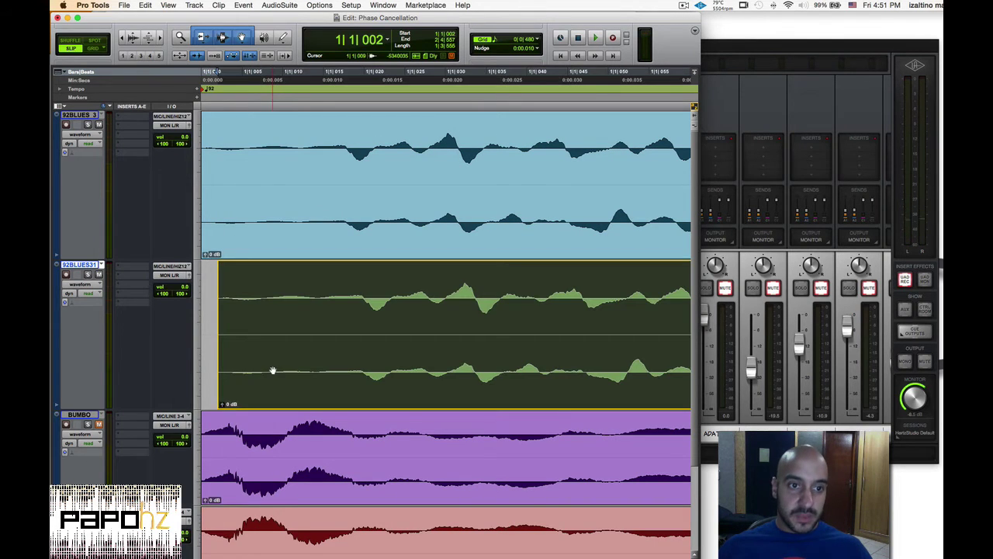
drag(275, 371, 277, 371)
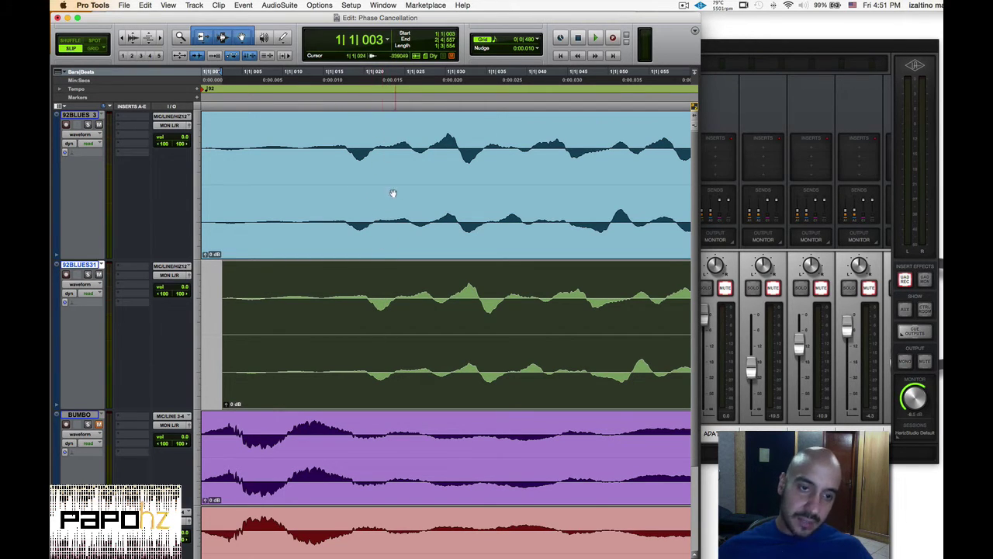
click(221, 287)
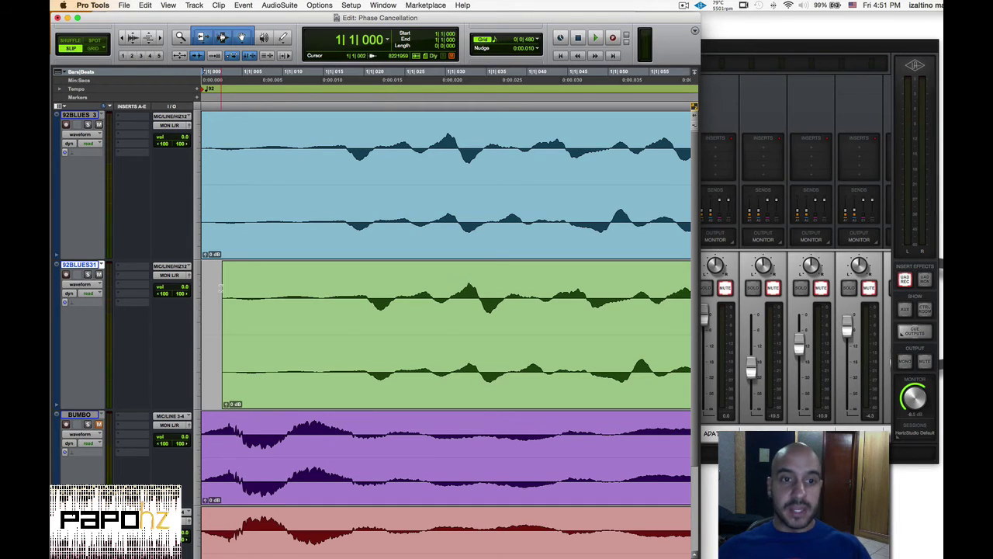
Play the blues tracks from 1|1|000, slip the 92BLUES31 clip to about 1|1|005, and play them again.
key(r)
key(space)
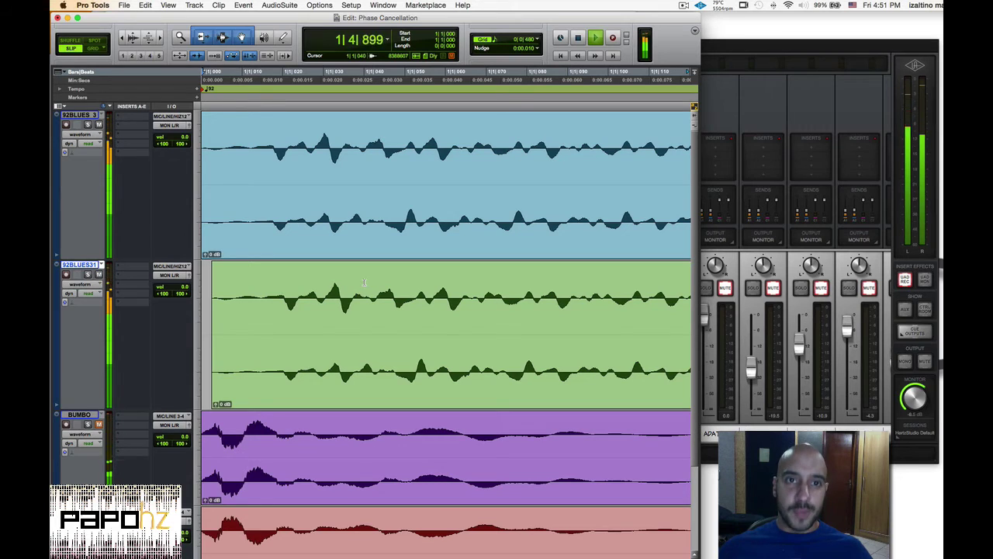
key(space)
drag(311, 346, 317, 349)
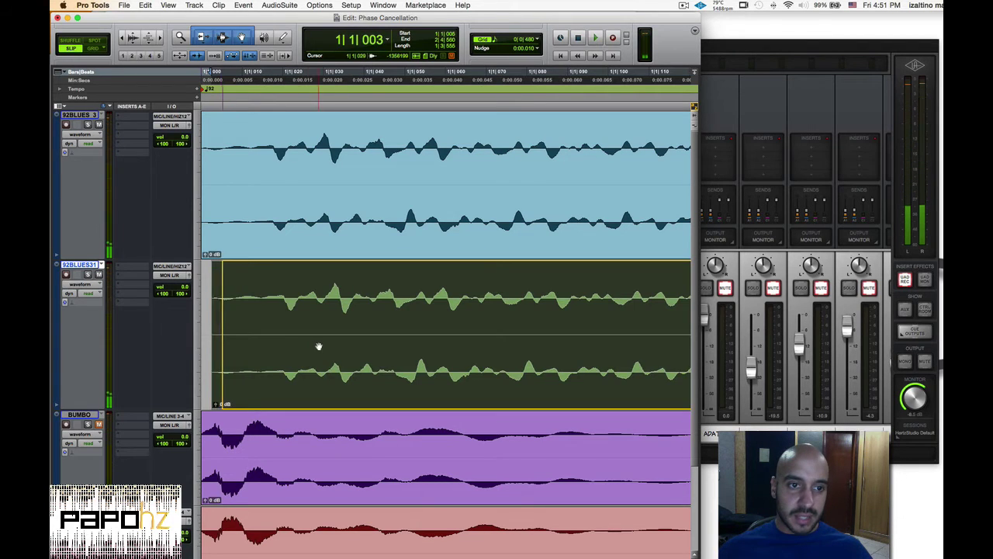
key(space)
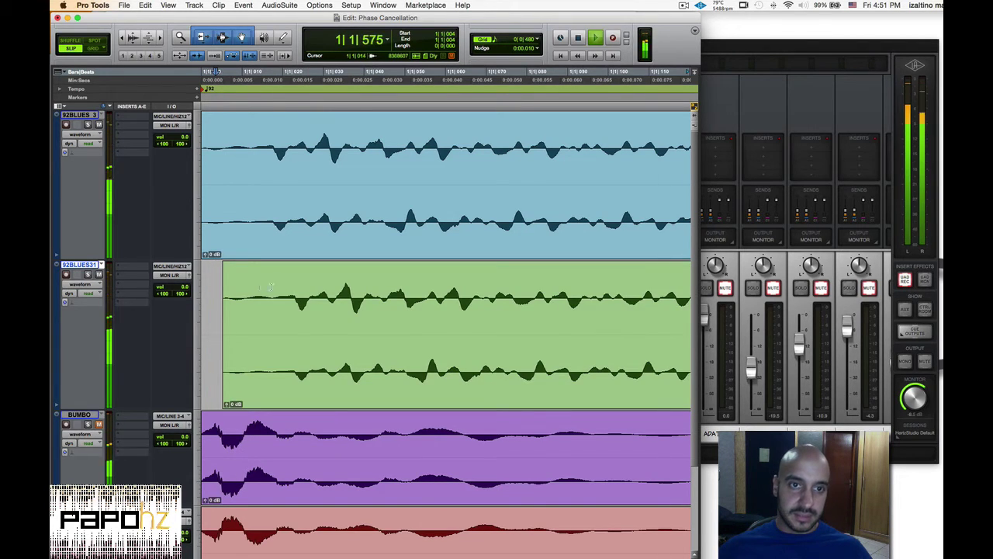
key(space)
Slip the 92BLUES31 clip to about 1|1|006 and play both blues tracks from 1|1|003.
click(317, 363)
drag(316, 363, 318, 362)
click(211, 301)
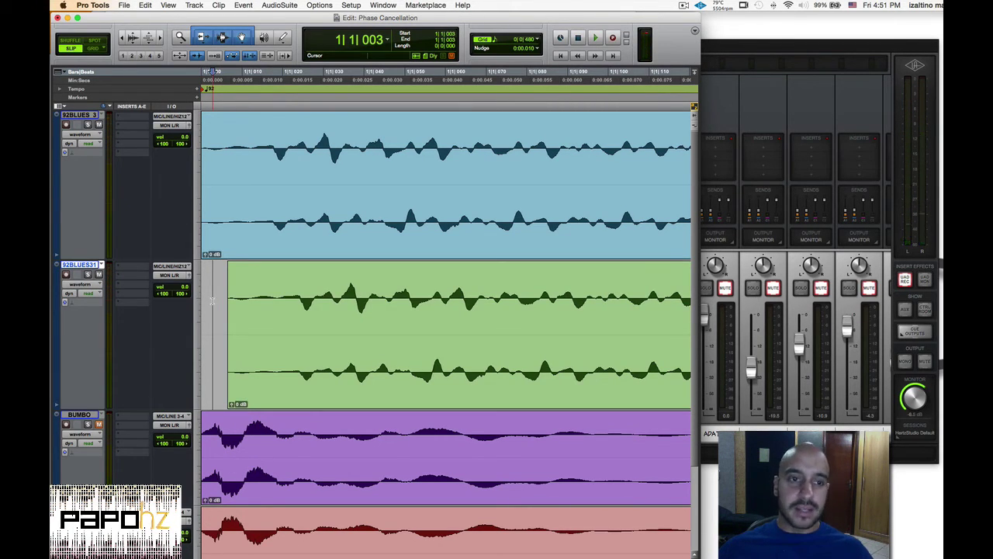
key(space)
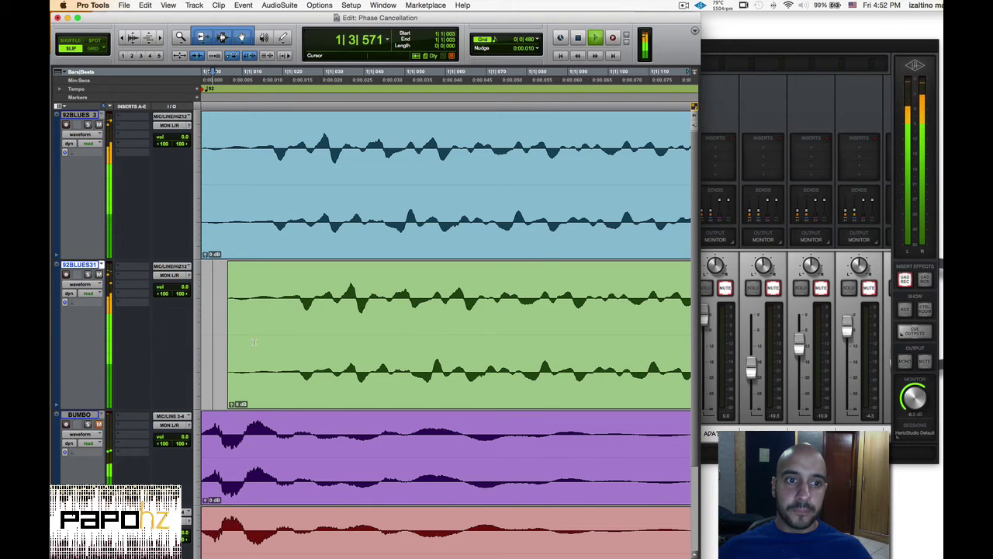
key(space)
Slip the 92BLUES31 clip to about 1|1|010 and play both blues tracks from 1|1|006.
drag(281, 362, 298, 361)
click(226, 305)
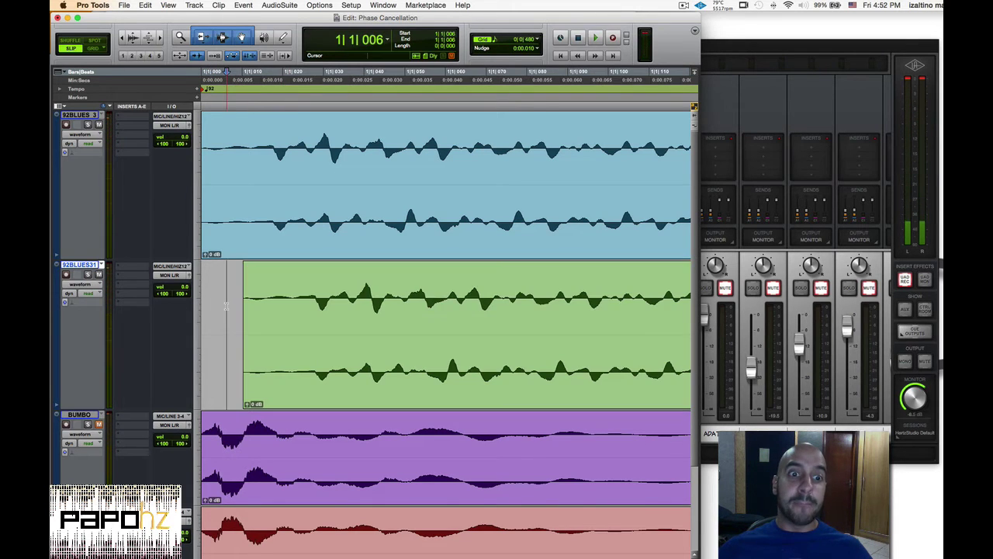
key(space)
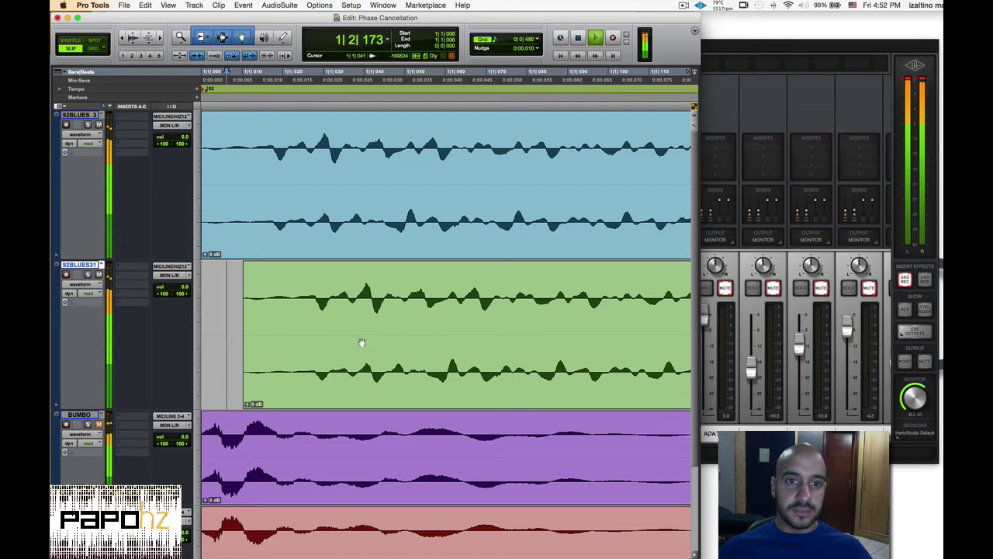
key(space)
Slip the 92BLUES31 clip back to 1|1|007 and out to about 1|1|021, and play from 1|1|006.
drag(357, 347, 352, 352)
click(242, 300)
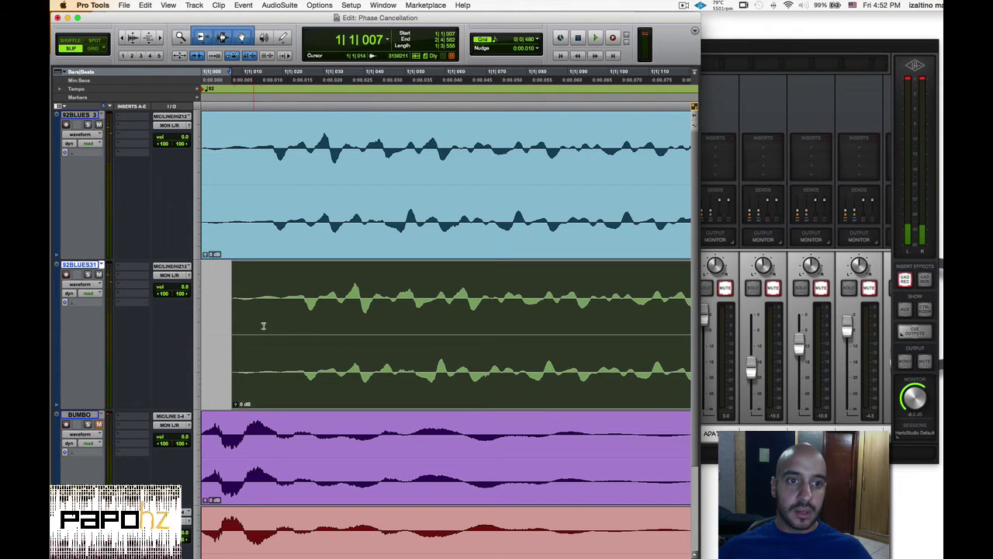
key(KP_Add)
click(366, 328)
key(space)
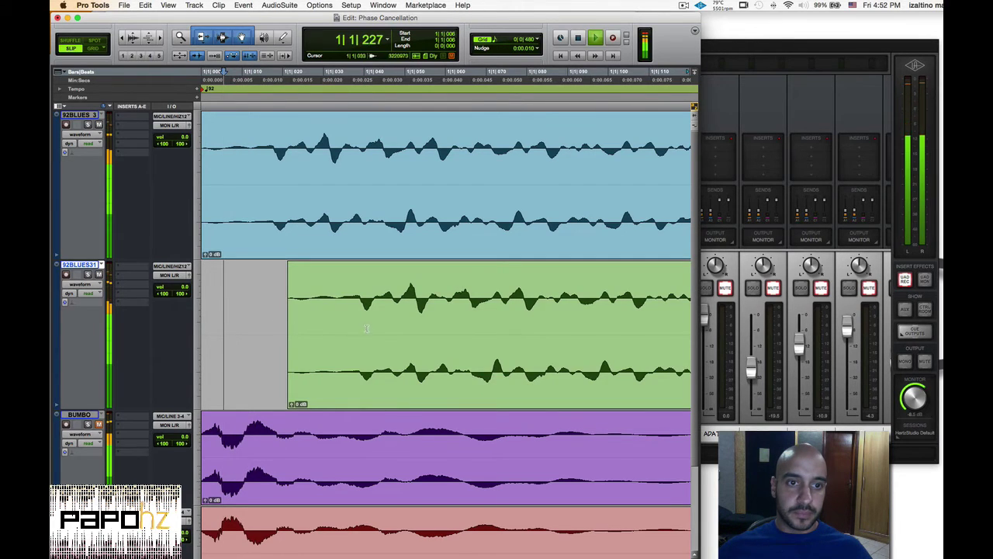
key(space)
Slip the 92BLUES31 clip to about 1|1|035 and play both blues tracks from 1|1|010.
drag(388, 361, 461, 368)
click(230, 310)
key(space)
click(428, 366)
click(280, 327)
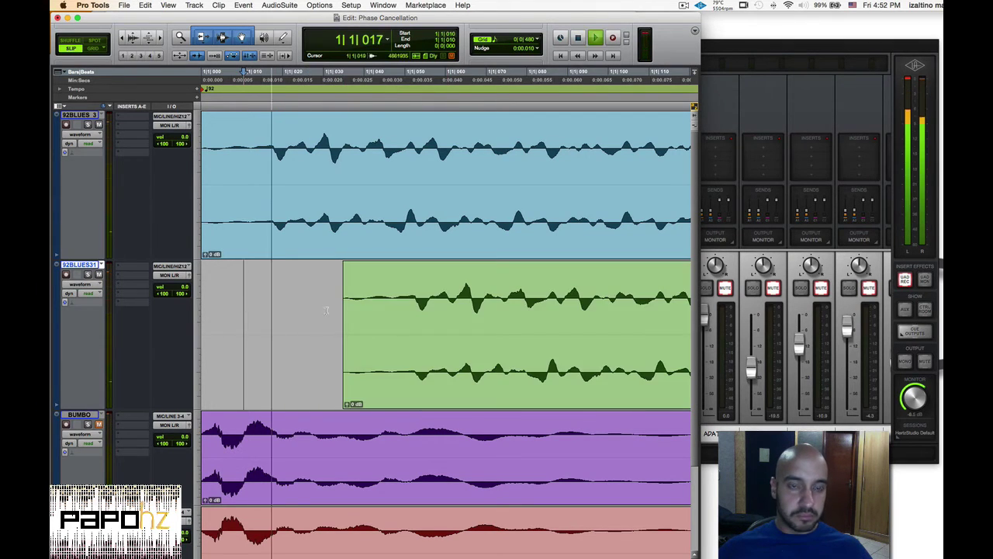
key(space)
ctrl+click(349, 361)
key(r)
key(r)
key(r)
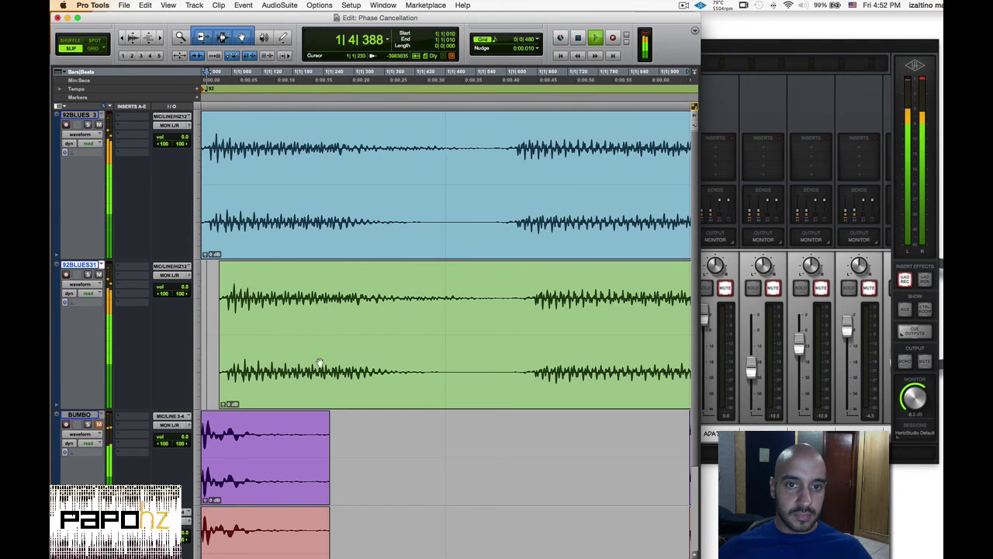
key(space)
Slip the 92BLUES31 clip to about 1|1|070 and play both blues tracks from 1|1|000.
click(332, 362)
key(KP_Add)
key(KP_Add)
click(265, 332)
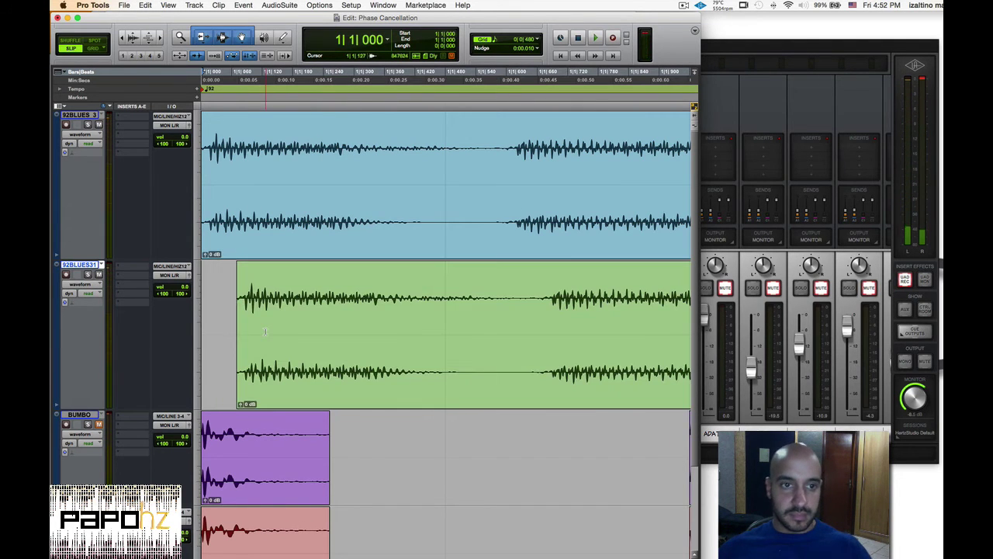
key(space)
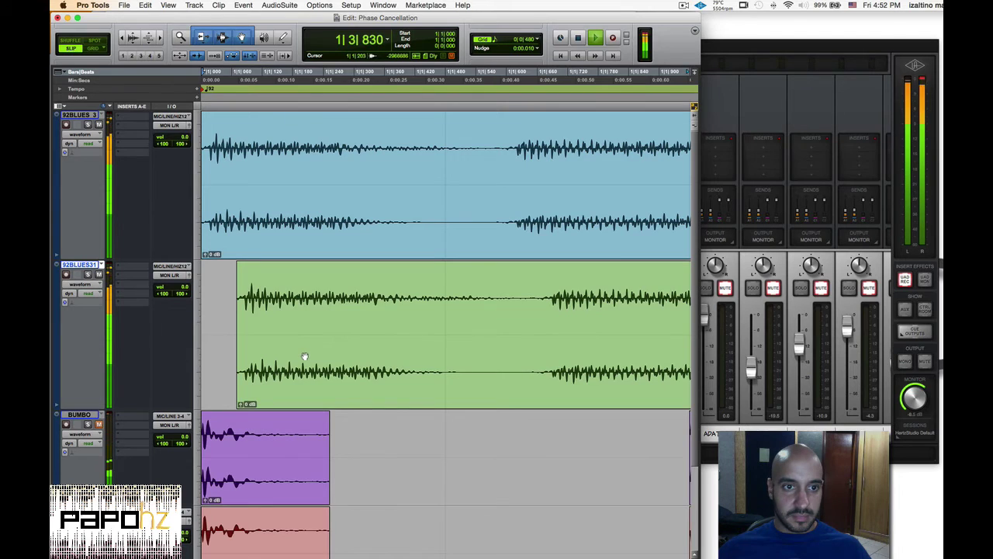
key(space)
Slip the 92BLUES31 clip to about 1|1|097 and listen to both blues tracks from the beginning.
click(318, 355)
key(KP_Add)
key(KP_Add)
click(319, 357)
key(space)
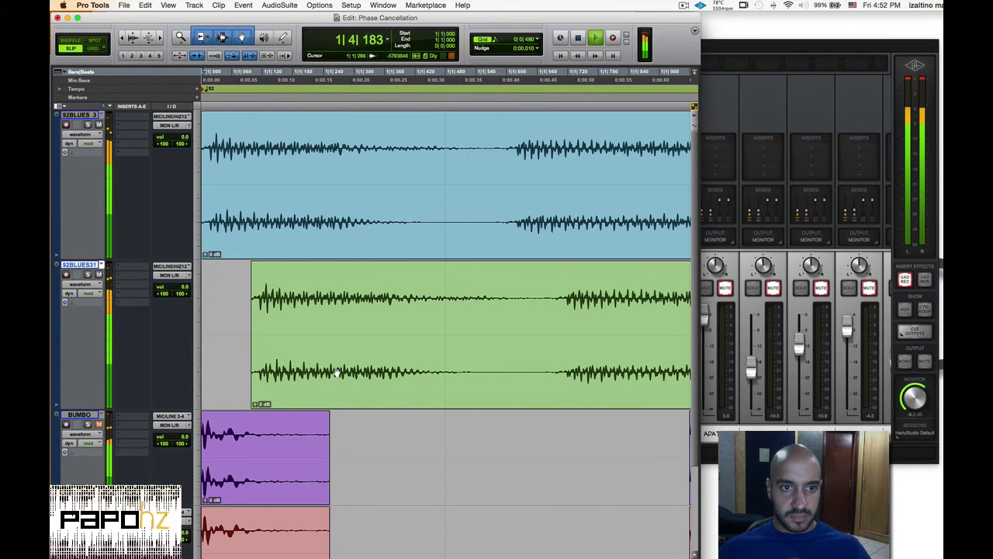
key(space)
Slip the 92BLUES31 clip to about 1|1|130 and play the blues tracks from the beginning.
click(345, 373)
key(KP_Add)
key(KP_Add)
click(349, 372)
key(space)
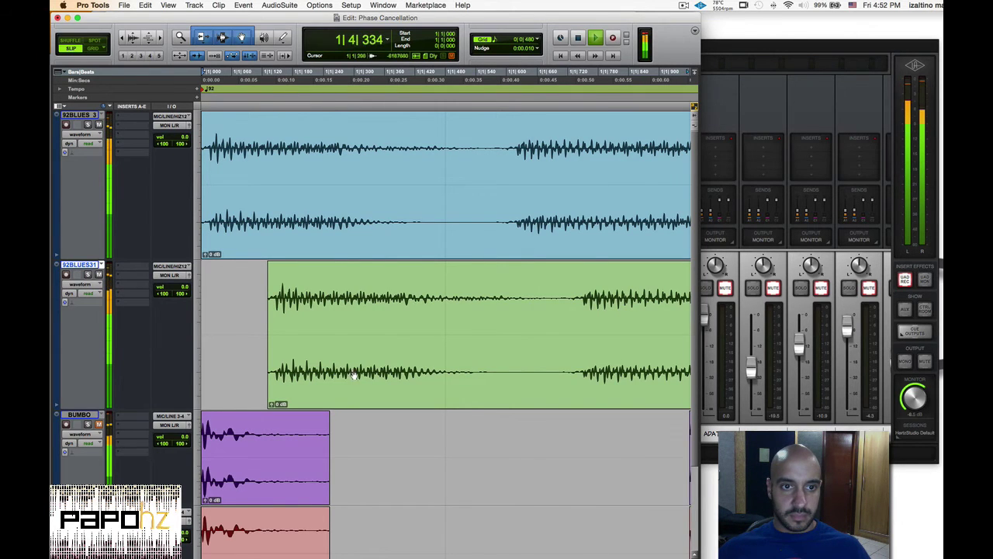
key(space)
Slip the 92BLUES31 clip to 1|1|151 and on to about 1|1|157, and play from 1|1|000.
click(352, 373)
key(KP_Add)
key(KP_Add)
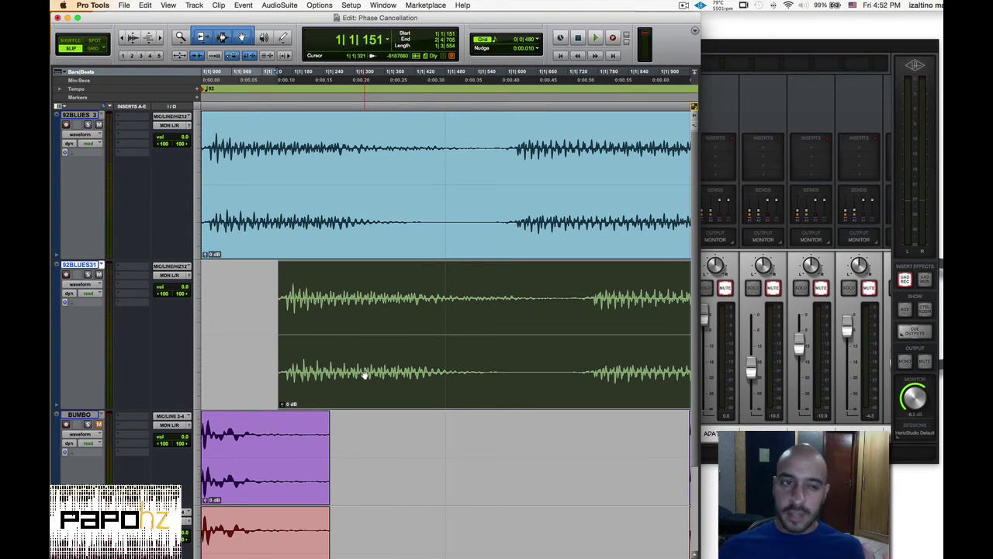
click(351, 374)
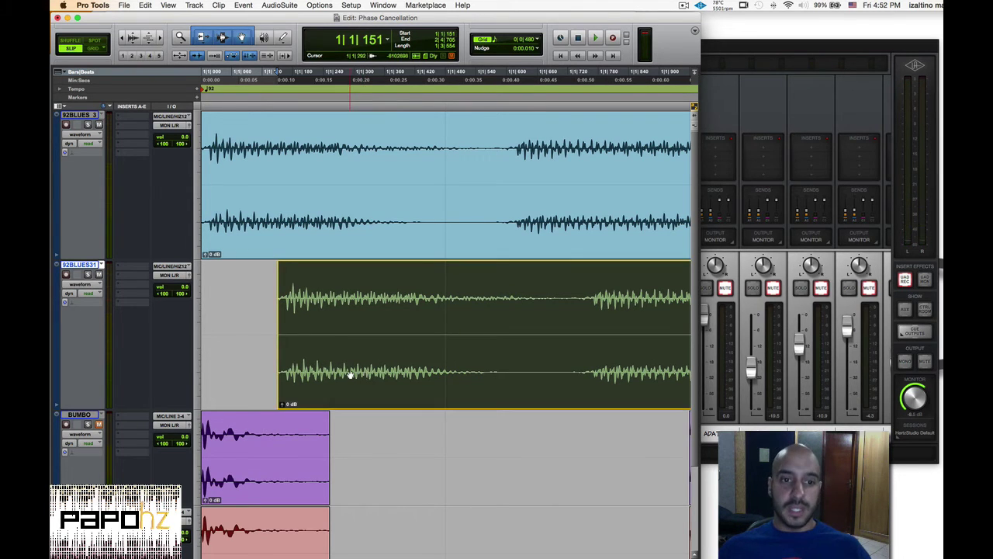
key(KP_Add)
click(351, 373)
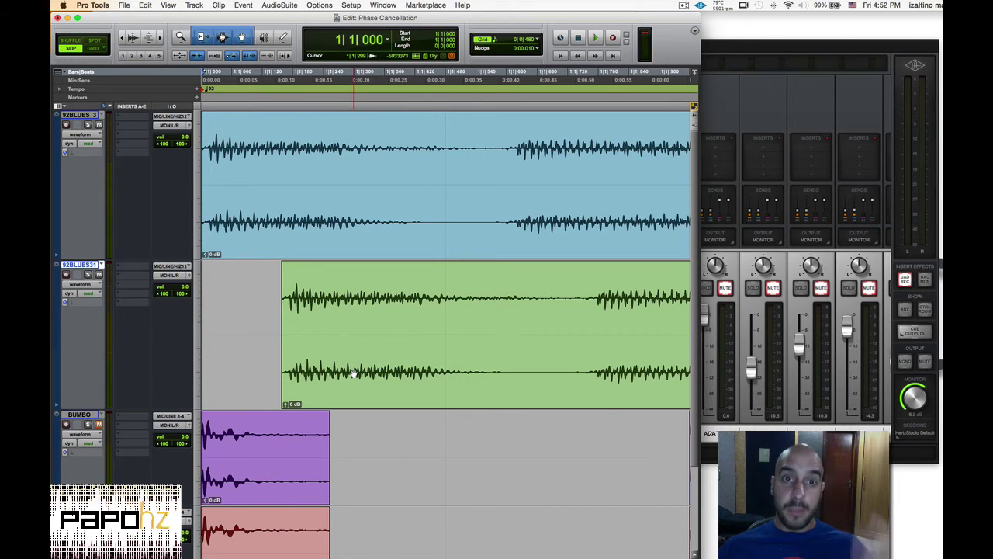
key(space)
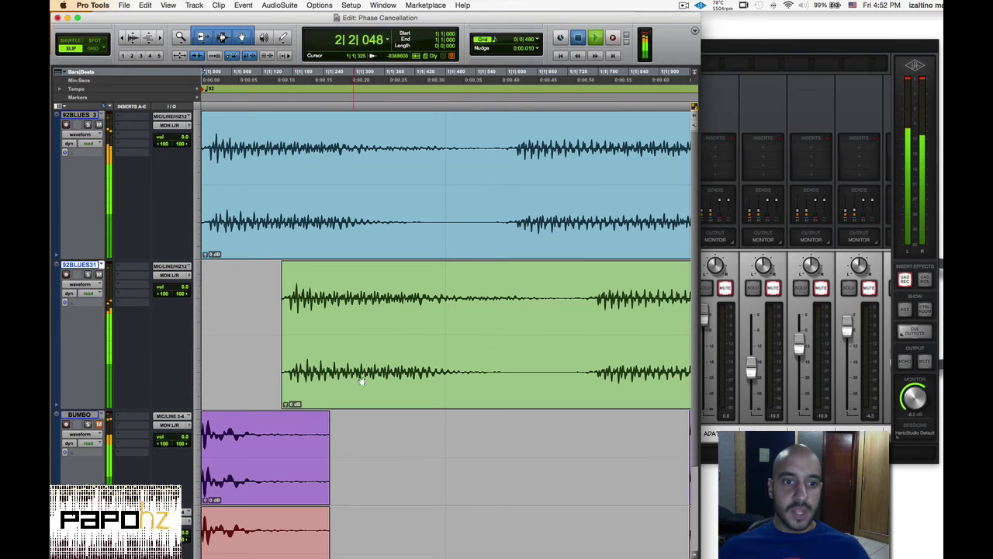
key(space)
Move the 92BLUES31 clip back to 1|1|000 and check its waveform alignment with the original up close.
drag(361, 380, 256, 372)
key(super+bracketright)
key(super+bracketright)
key(super+bracketright)
key(super+bracketright)
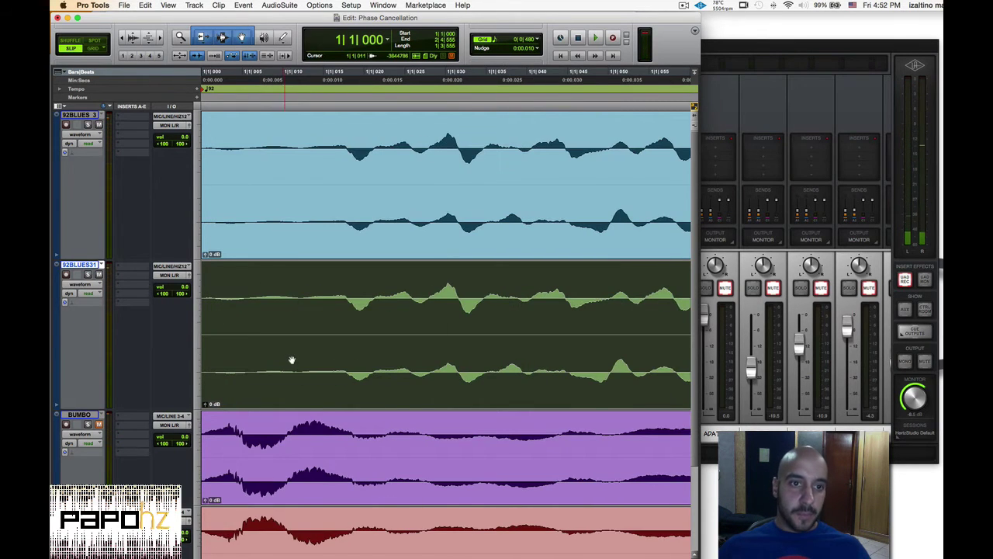
key(super+bracketright)
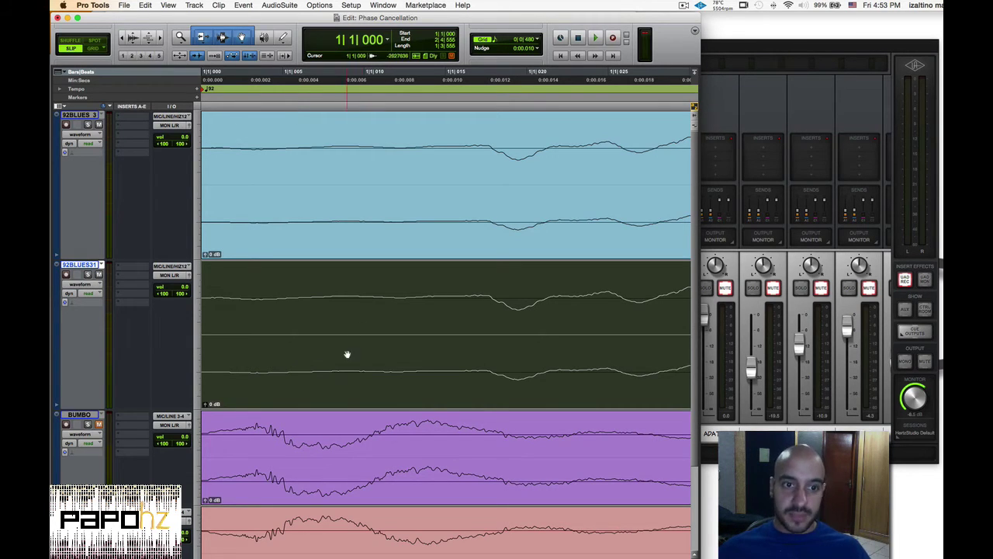
Try slipping the 92BLUES31 clip to 1|1|001 and to 1|1|002, undoing each shift.
drag(347, 354, 368, 359)
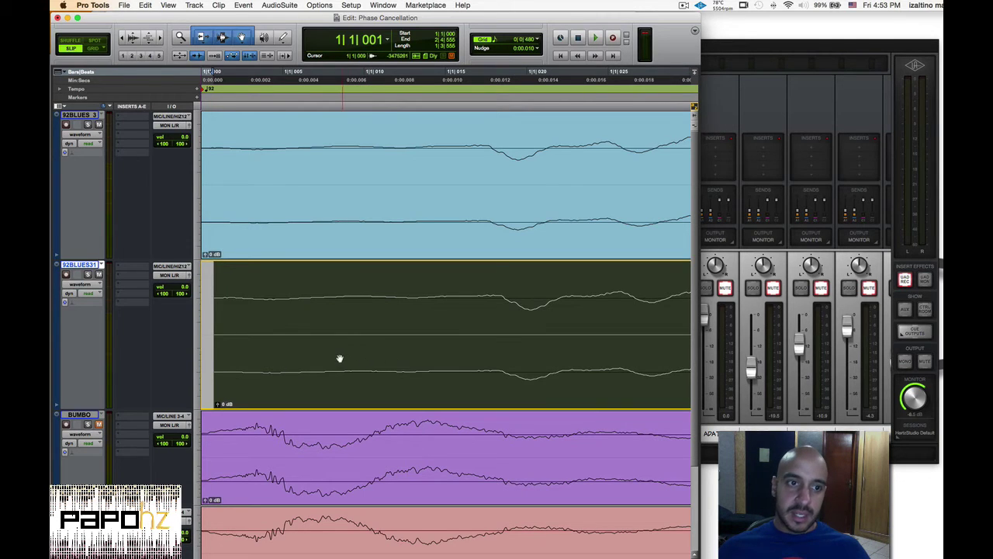
key(super+z)
click(355, 303)
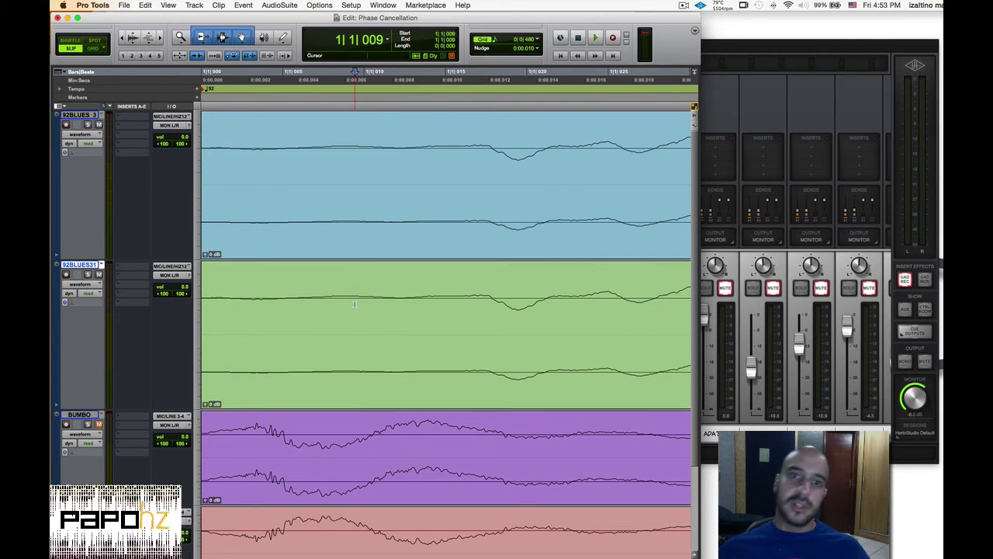
key(super+bracketleft)
key(super+bracketleft)
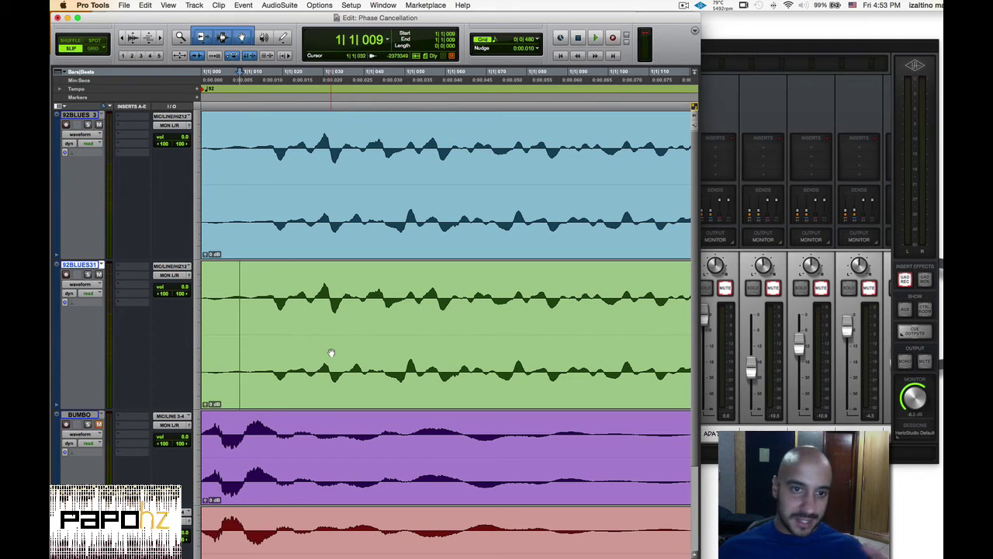
mouse_move(330, 353)
mouse_down()
mouse_move(357, 351)
mouse_move(339, 354)
mouse_up()
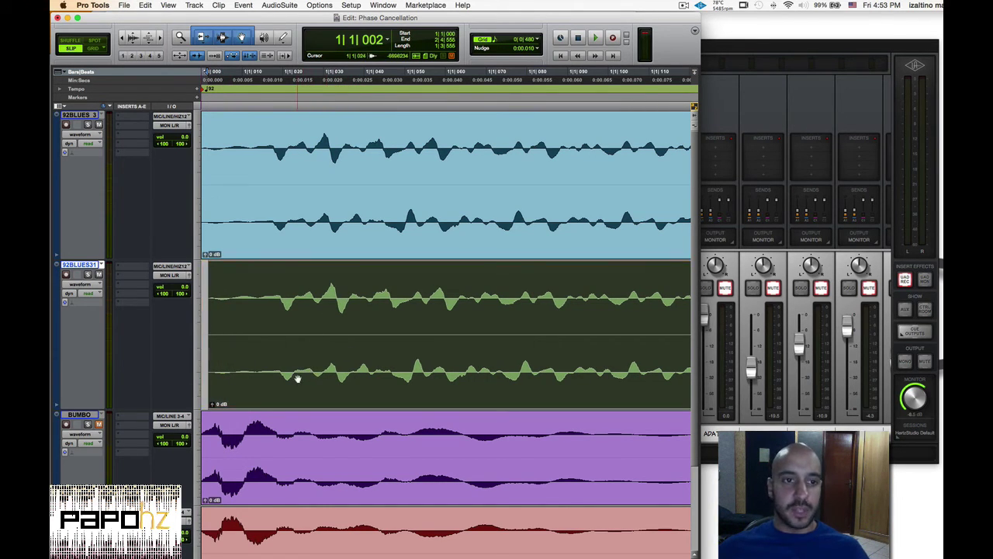
Play the aligned blues tracks from 1|1|014 and compare their waveforms at wide and close views.
click(261, 298)
key(super+bracketleft)
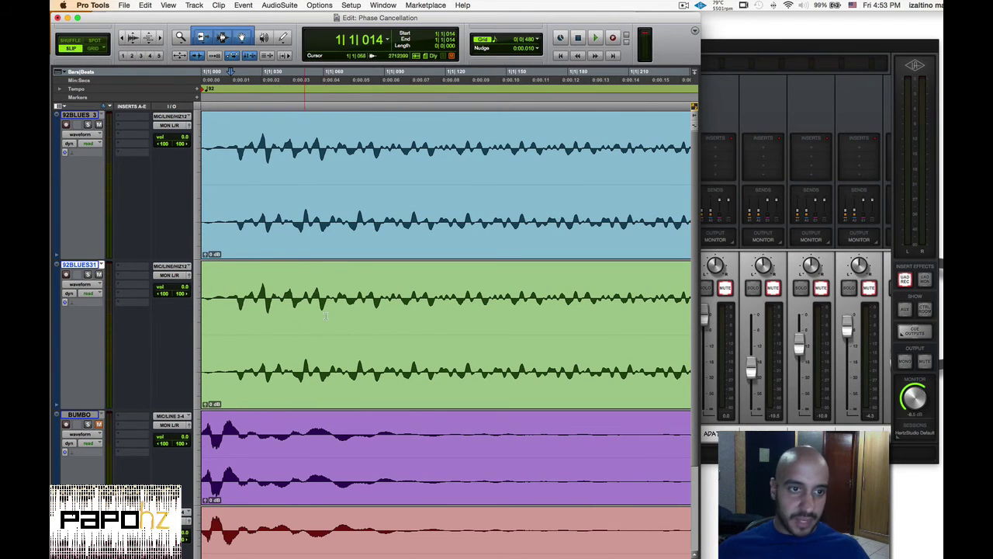
key(space)
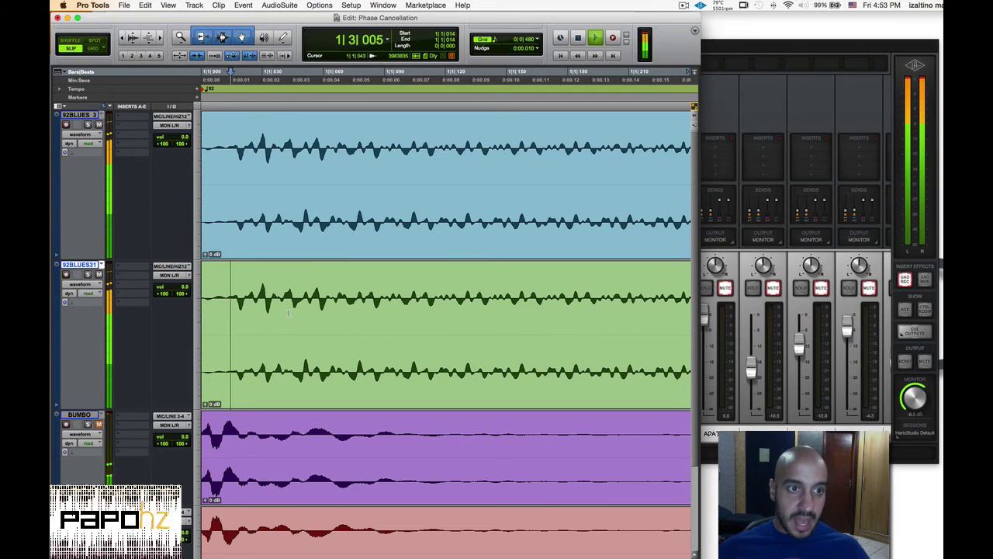
key(space)
key(super+bracketright)
key(super+bracketright)
key(super+bracketright)
key(super+bracketright)
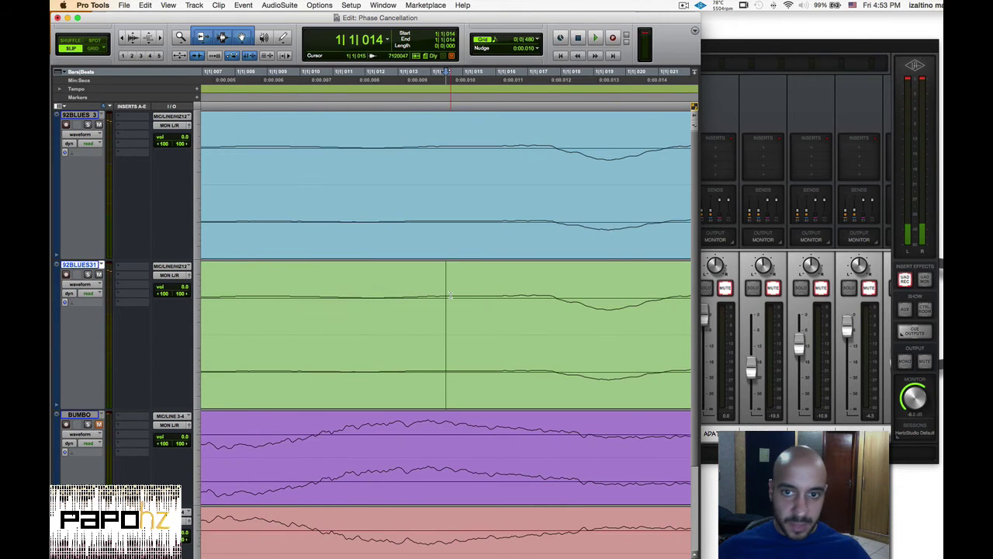
key(super+bracketleft)
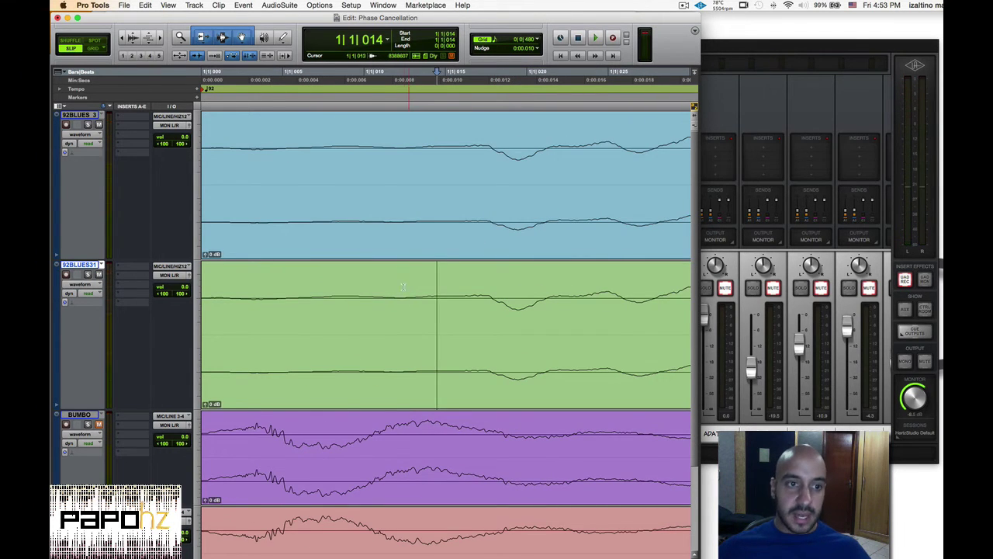
key(space)
key(space)
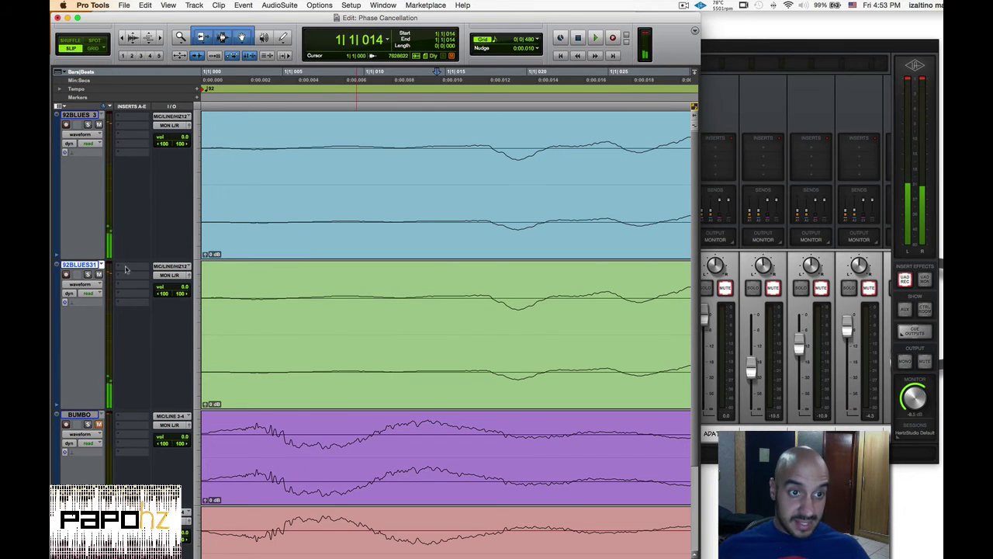
Invert the phase of the first 92BLUES31 clip by rendering it with the AudioSuite EQ3 1-Band.
key(super+bracketleft)
key(super+bracketleft)
key(super+bracketleft)
key(super+bracketleft)
key(super+bracketleft)
click(339, 369)
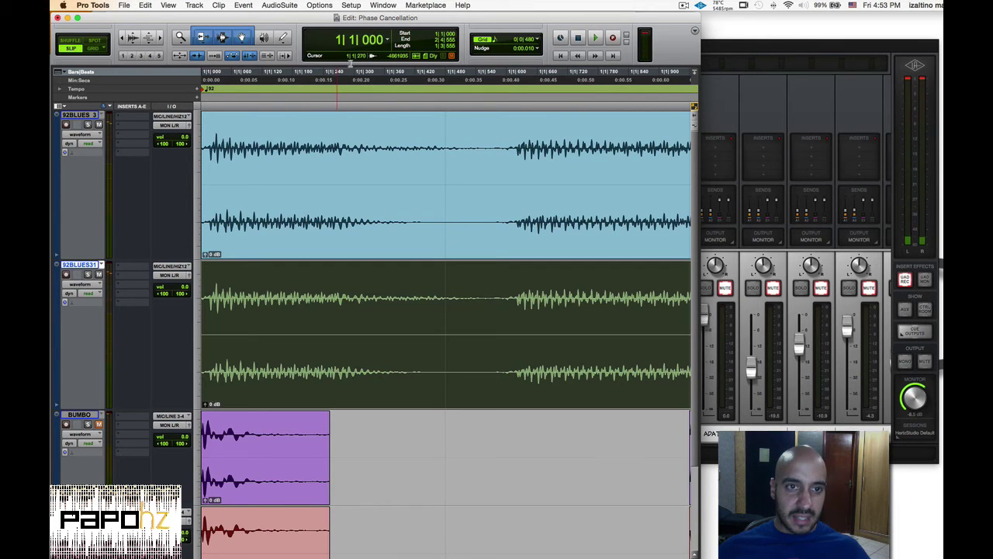
click(278, 4)
mouse_move(283, 17)
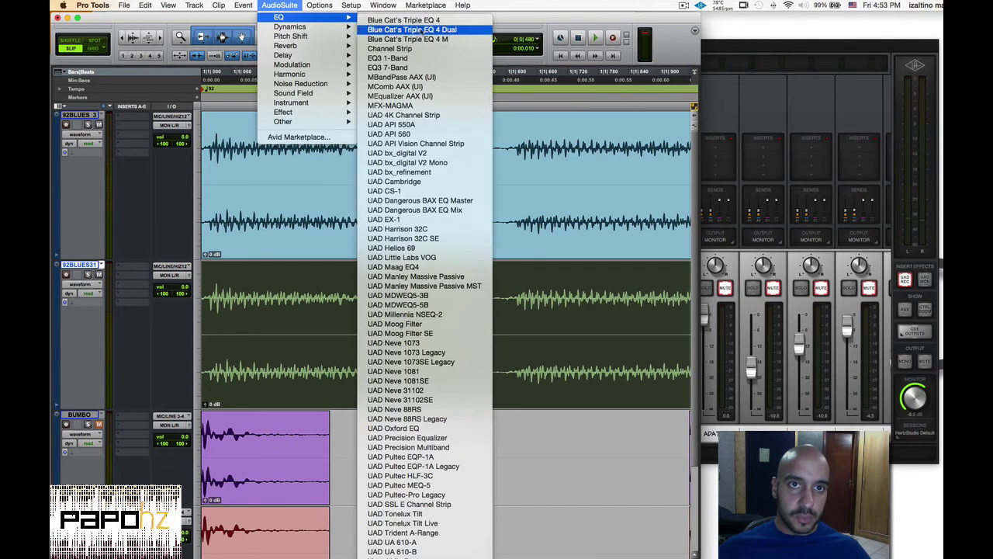
click(418, 59)
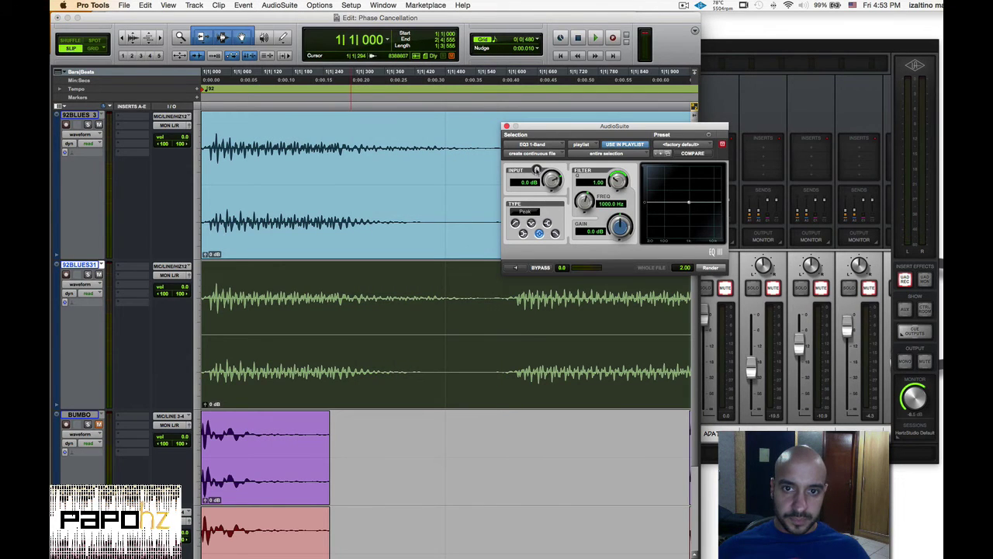
click(709, 268)
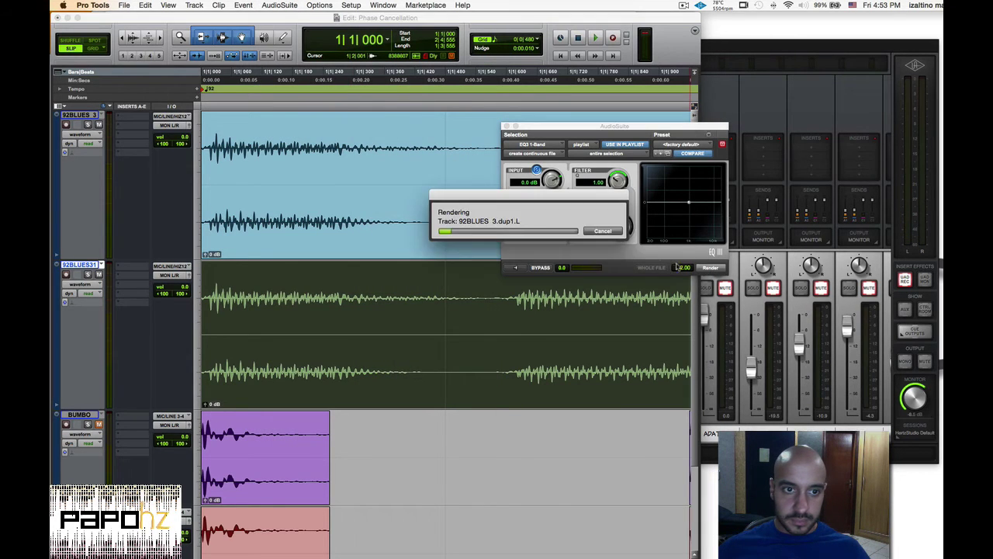
click(506, 126)
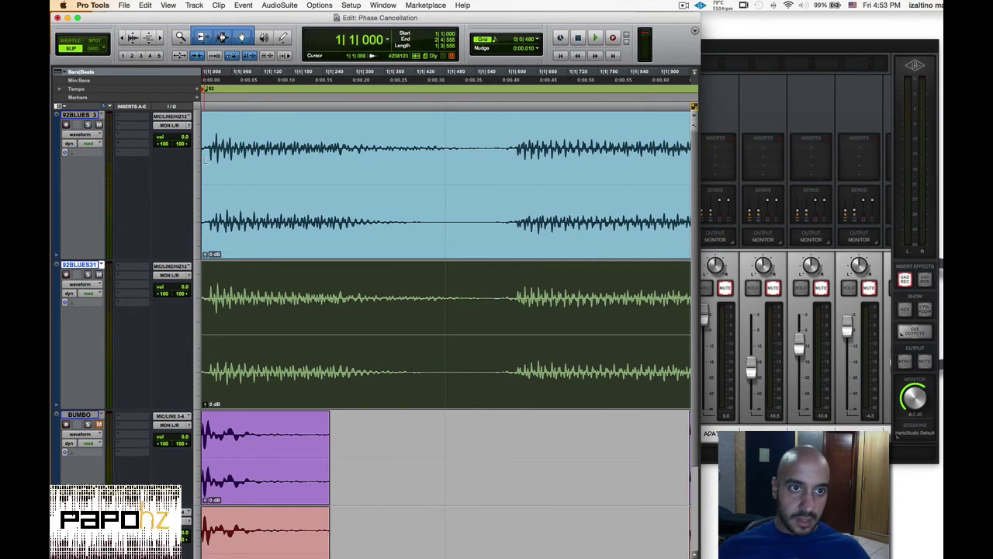
Compare the phase-inverted 92BLUES31 waveform with the original blues waveform at close and wide views.
key(super+bracketright)
key(super+bracketright)
key(super+bracketright)
key(super+bracketright)
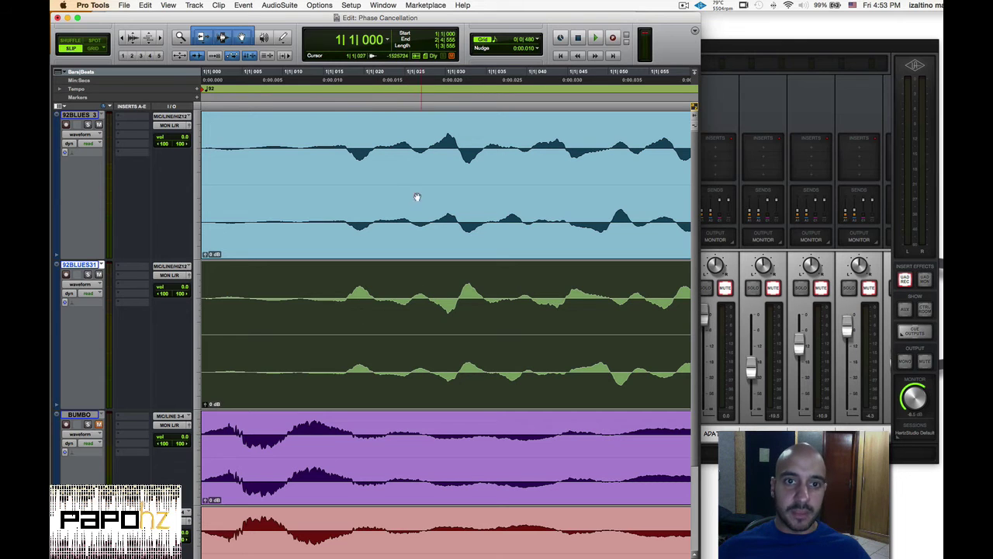
key(super+bracketleft)
key(super+bracketleft)
key(super+bracketleft)
key(super+bracketleft)
key(super+bracketleft)
key(super+bracketleft)
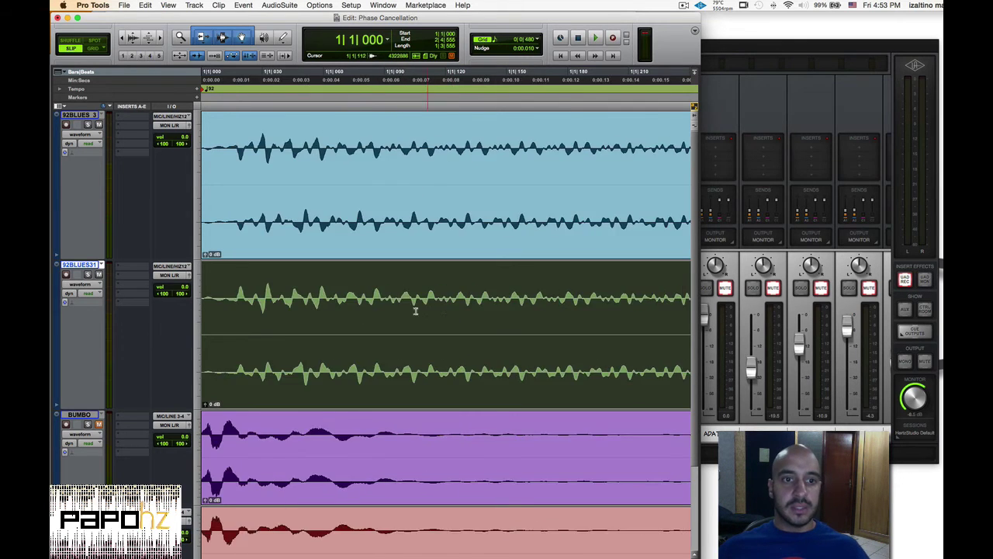
Play the original blues track together with its phase-inverted copy from 1|1|000.
key(space)
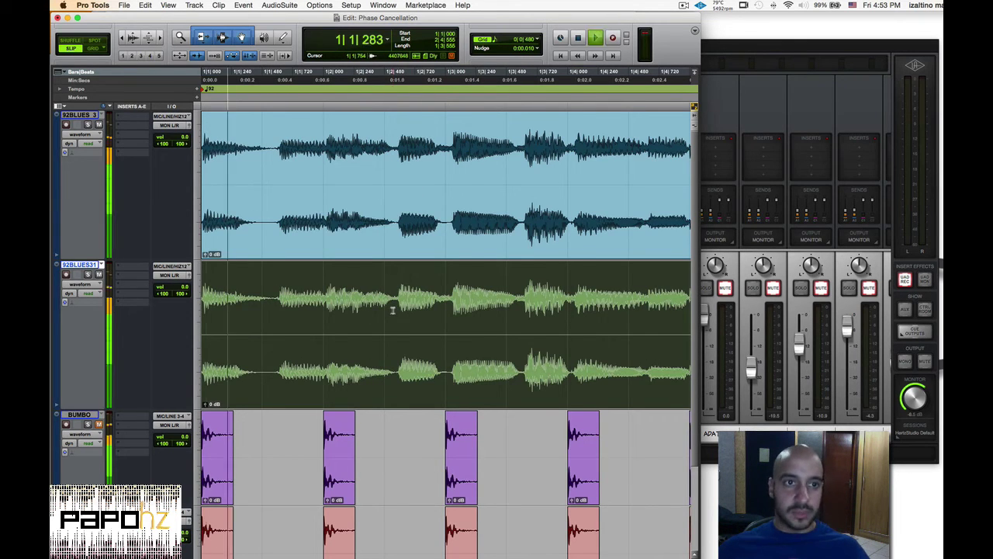
key(super+bracketleft)
key(super+bracketleft)
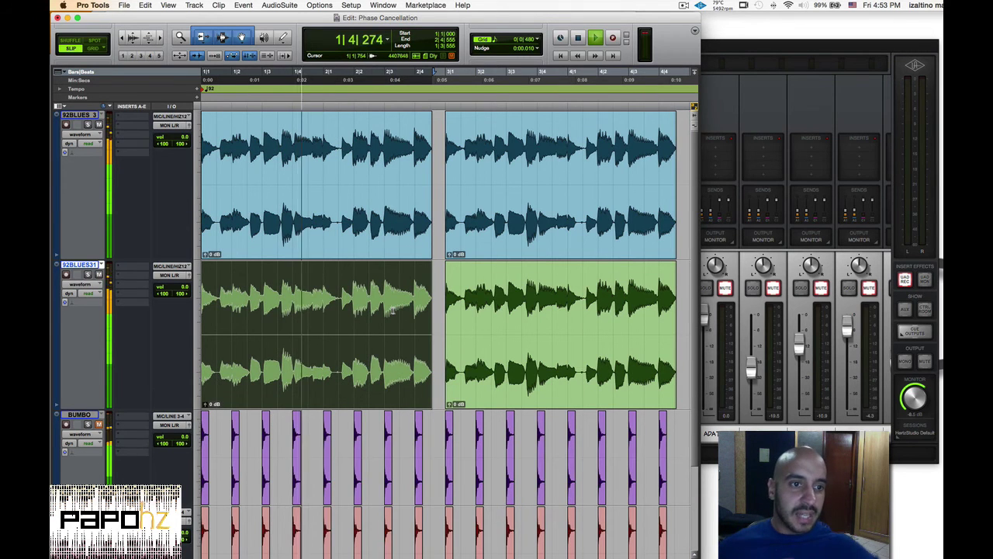
key(space)
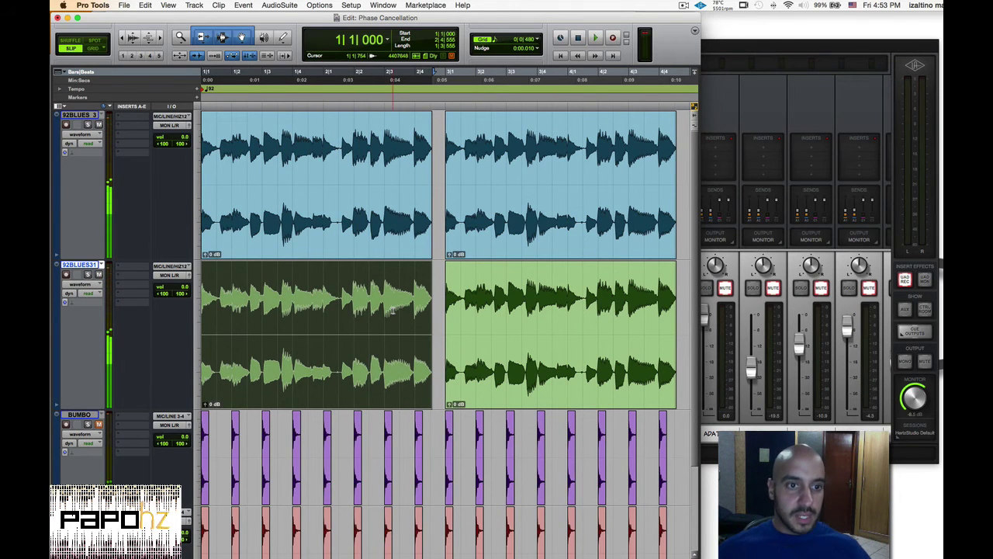
Try slipping the first 92BLUES31 clip to 1|1|002 and return the cursor to the session start.
key(super+bracketright)
key(super+bracketright)
key(super+bracketright)
key(super+bracketright)
key(super+bracketright)
key(super+bracketright)
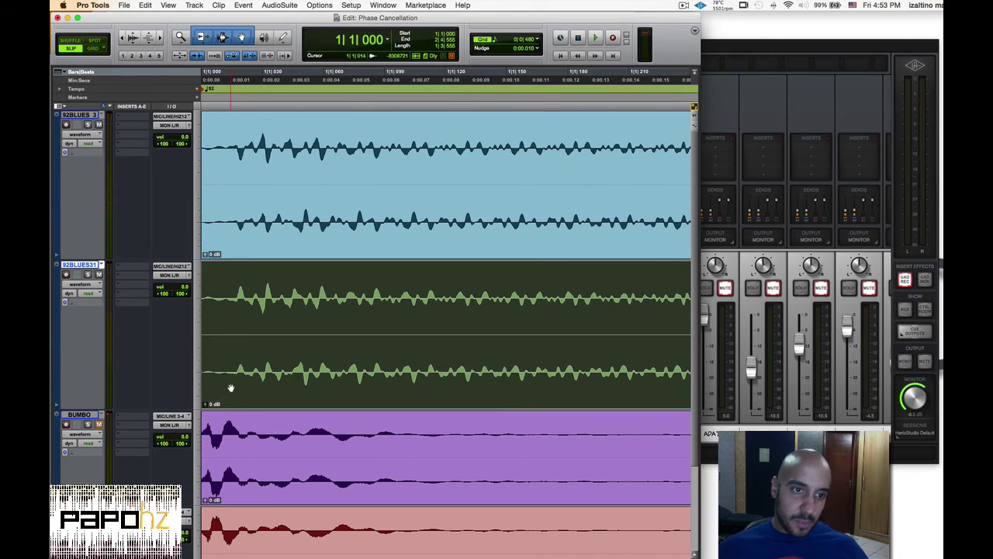
drag(231, 388, 236, 387)
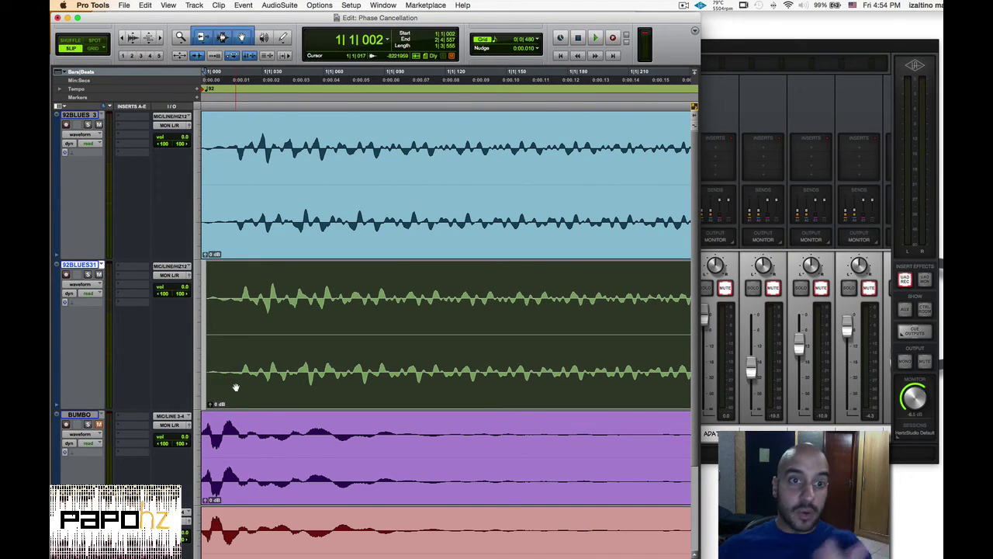
key(Return)
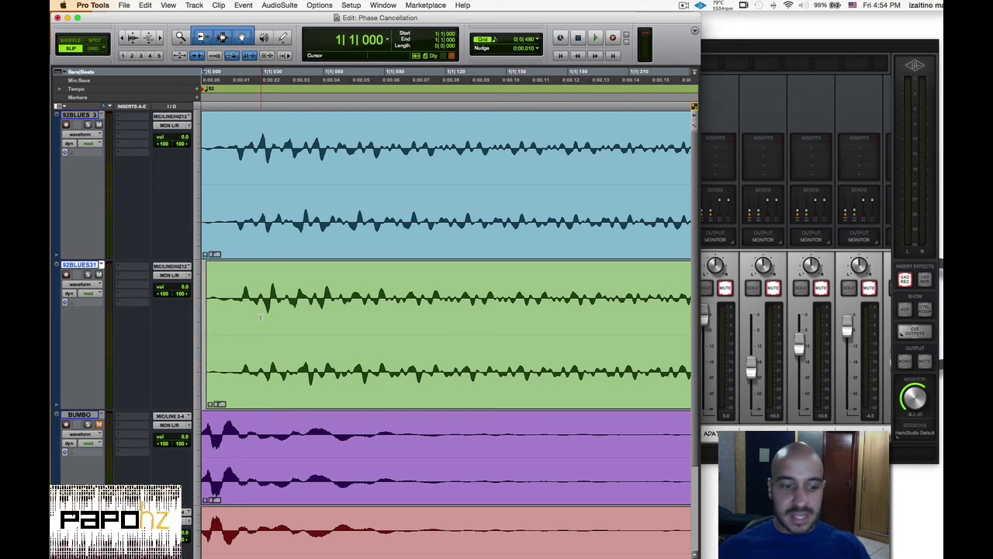
Inspect the offset between the two blues waveforms and play them with the 1|1|002 shift.
key(super+bracketright)
key(super+bracketright)
key(super+bracketright)
key(super+bracketleft)
key(super+bracketleft)
key(super+bracketleft)
key(super+bracketleft)
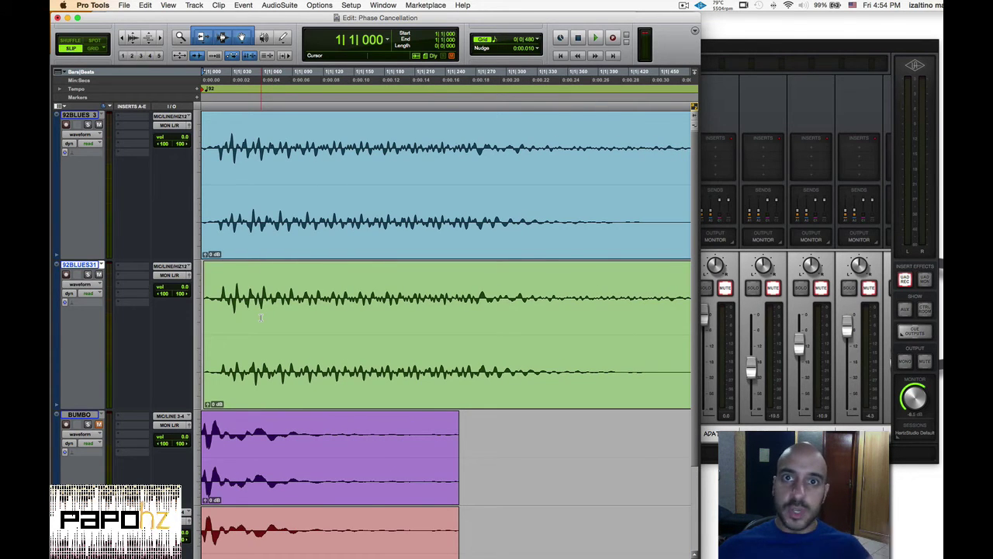
key(super+bracketleft)
key(space)
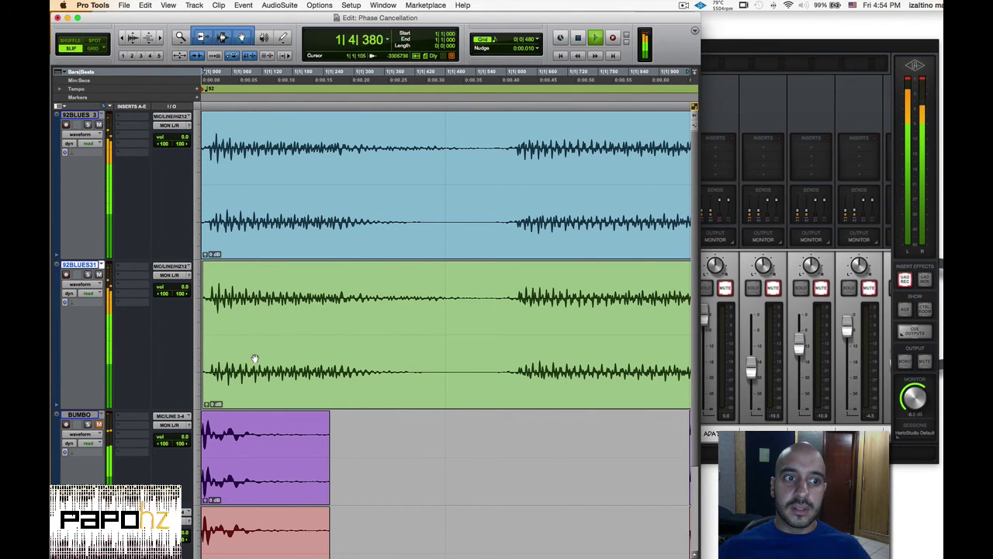
Try slipping the first 92BLUES31 clip further to 1|1|011 and play both blues tracks.
click(233, 370)
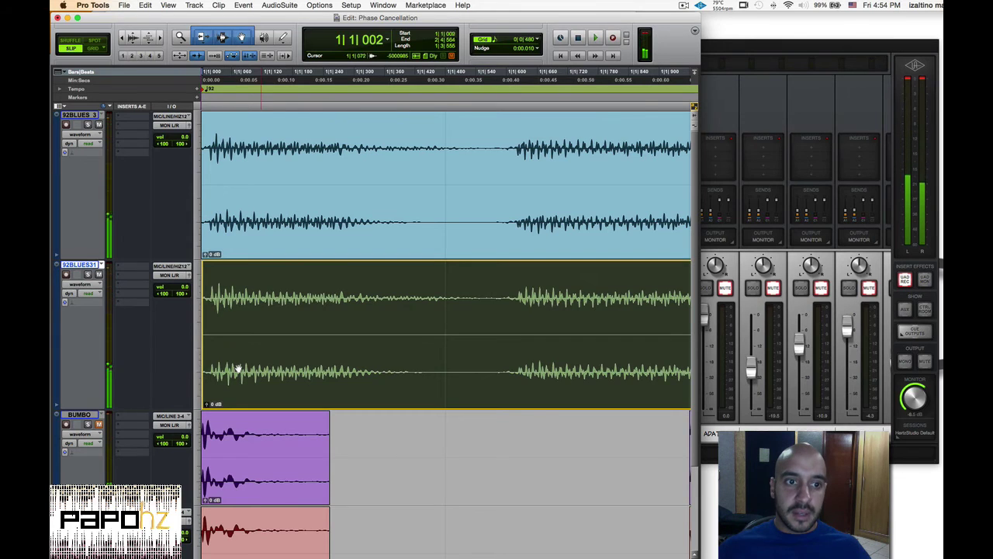
drag(232, 370, 239, 369)
key(space)
key(space)
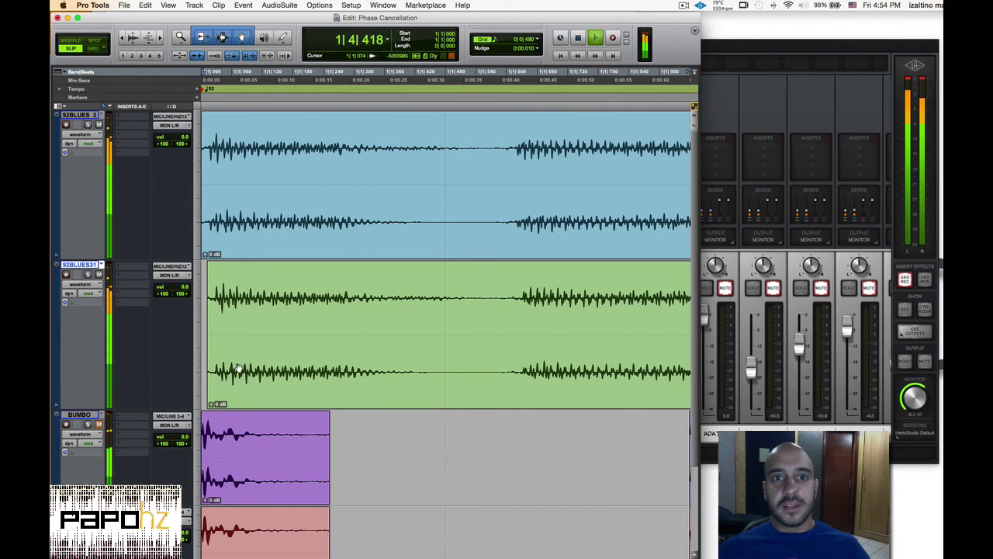
key(space)
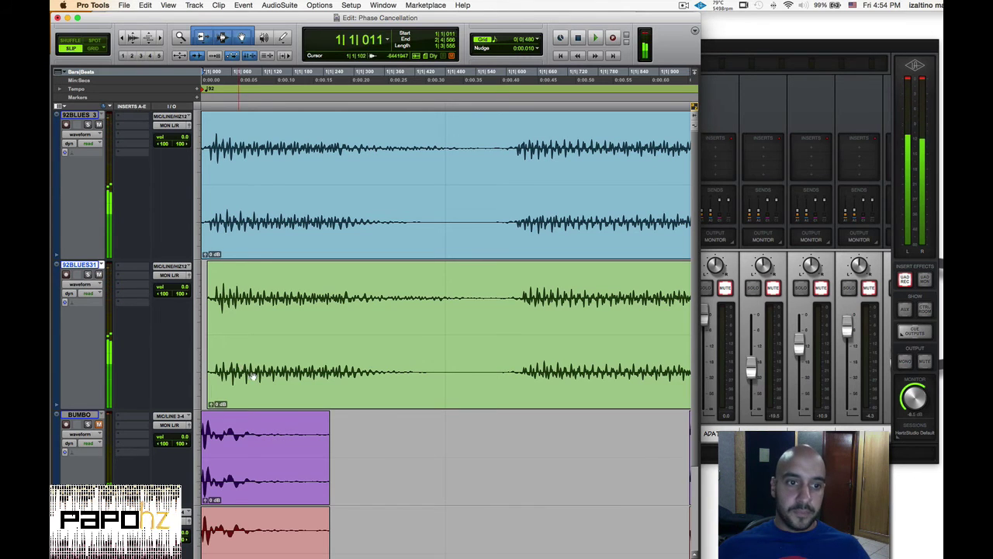
Undo the 92BLUES31 shifts to bring the clip back to 1|1|000 and show both blues clips in full.
click(250, 364)
key(super+bracketright)
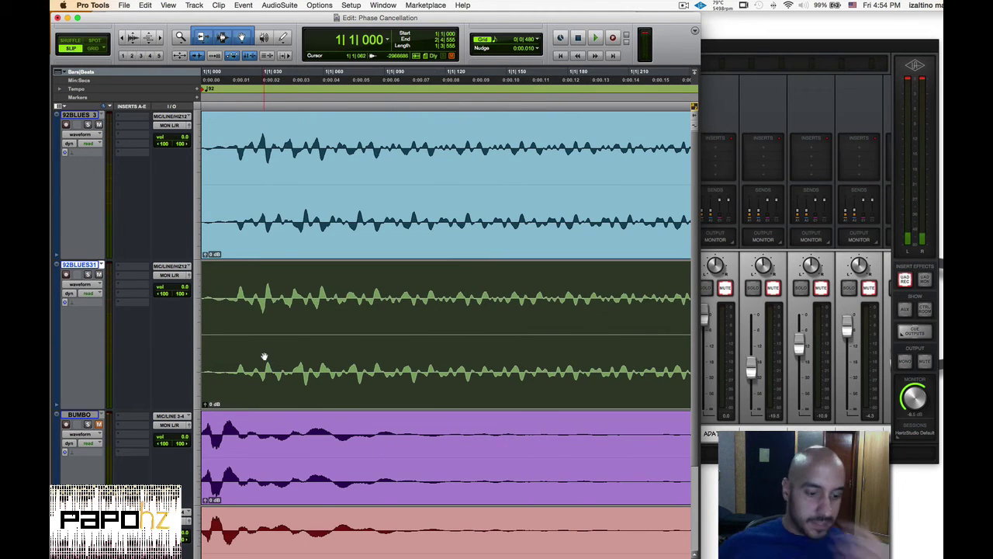
key(super+bracketleft)
key(super+bracketleft)
click(286, 311)
key(super+bracketleft)
key(super+bracketleft)
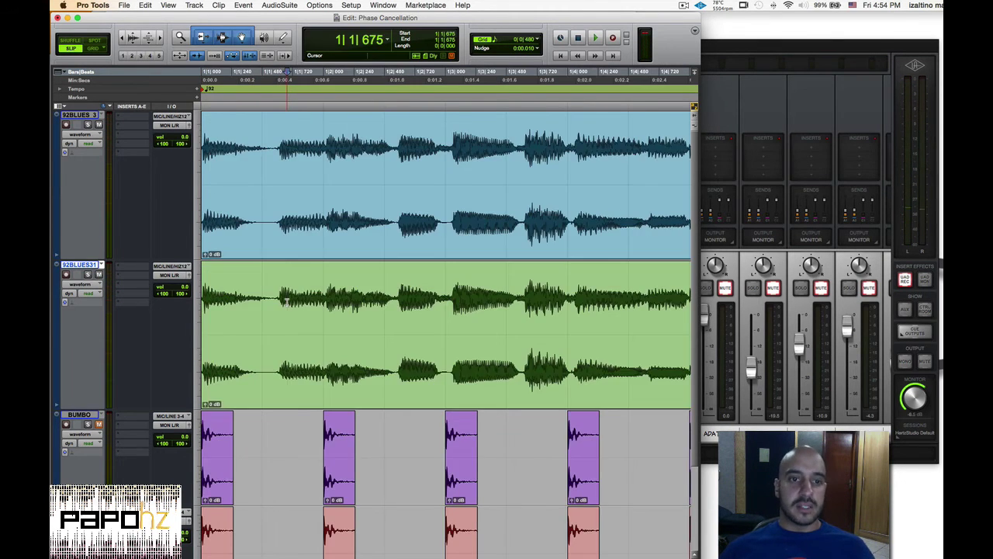
key(super+bracketleft)
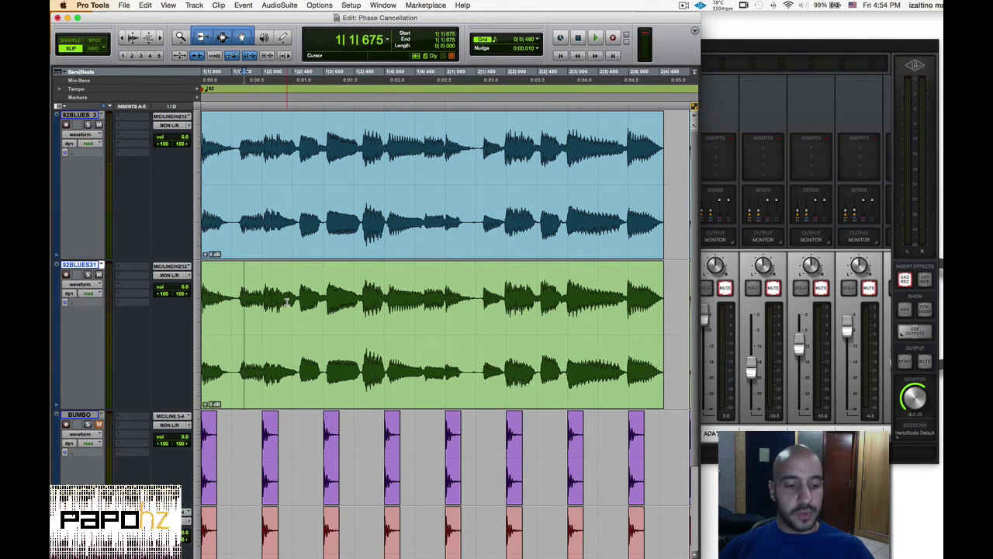
key(super+bracketleft)
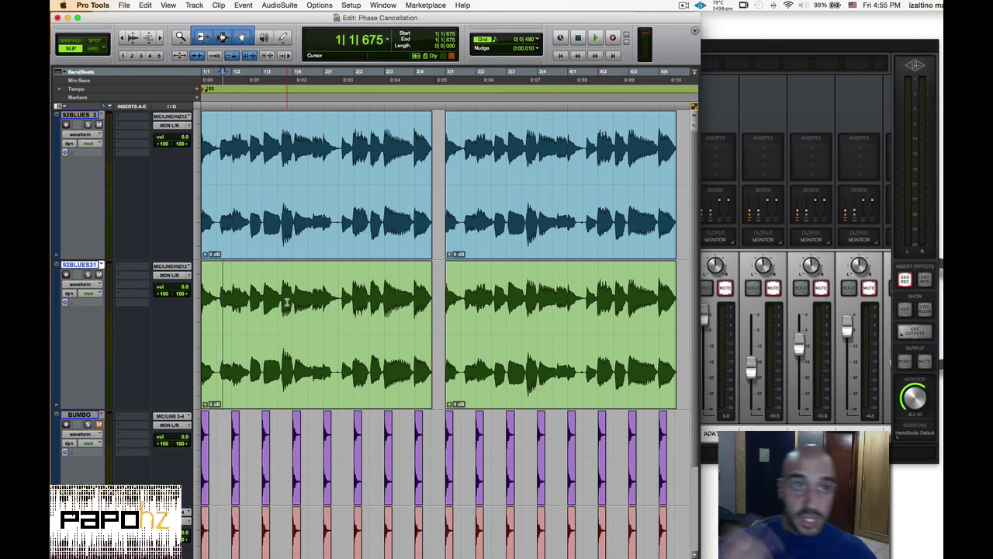
Examine the opposite-phase BUMBO and BUMBO.dp1 kick waveforms up close around 1|2|000.
key(super+bracketright)
key(super+bracketright)
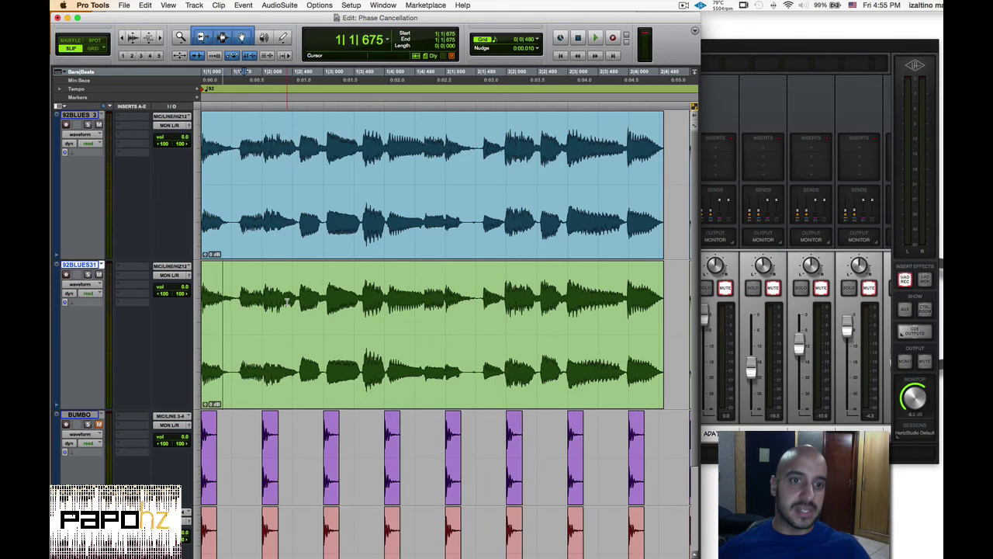
click(323, 303)
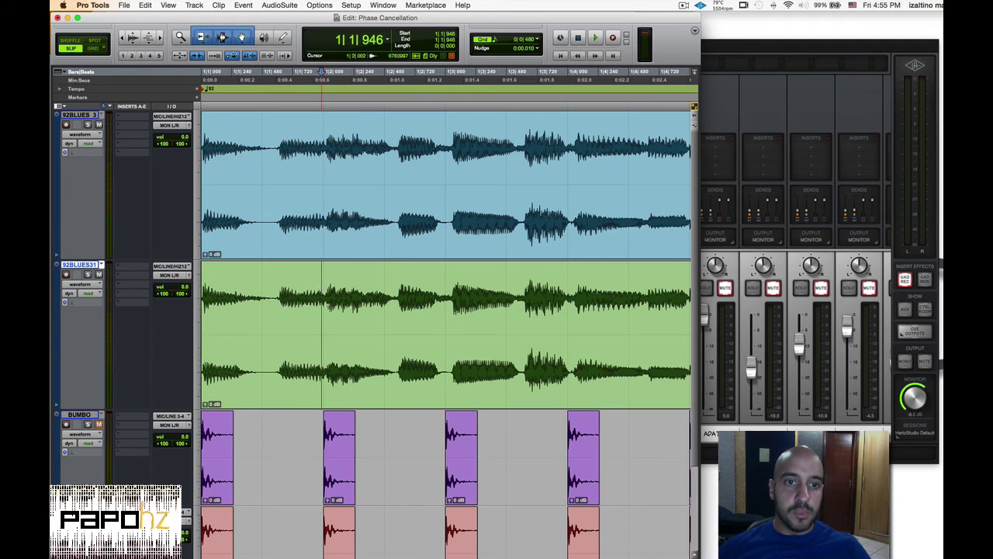
key(super+bracketright)
key(super+bracketright)
scroll(440, 409, down, 3)
key(super+bracketright)
key(super+bracketright)
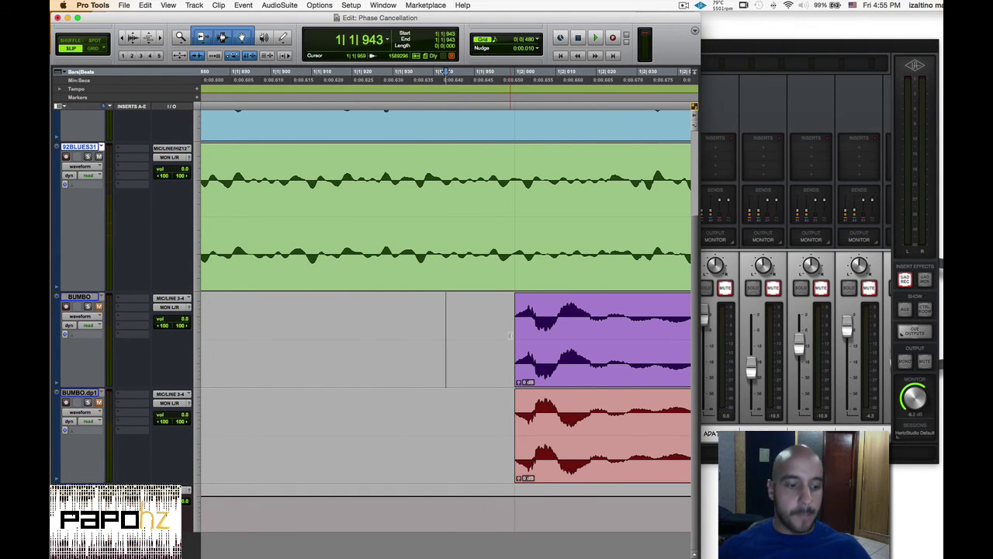
key(super+bracketleft)
key(super+bracketleft)
key(super+bracketleft)
key(super+bracketleft)
key(super+bracketleft)
key(super+bracketleft)
key(super+bracketleft)
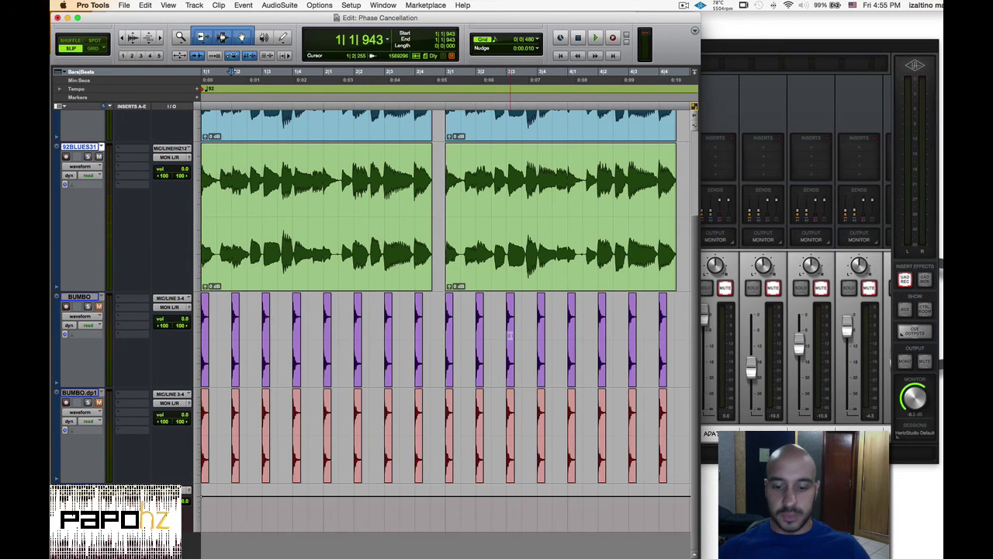
key(super+bracketleft)
Play the session from 1|1|000 with the 92BLUES31 track muted and the BUMBO track unmuted.
key(Return)
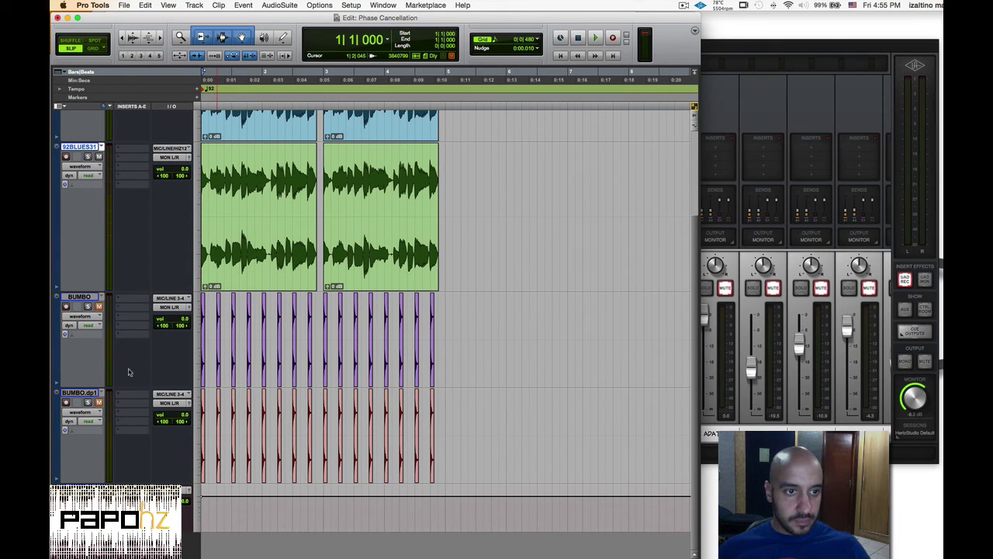
key(space)
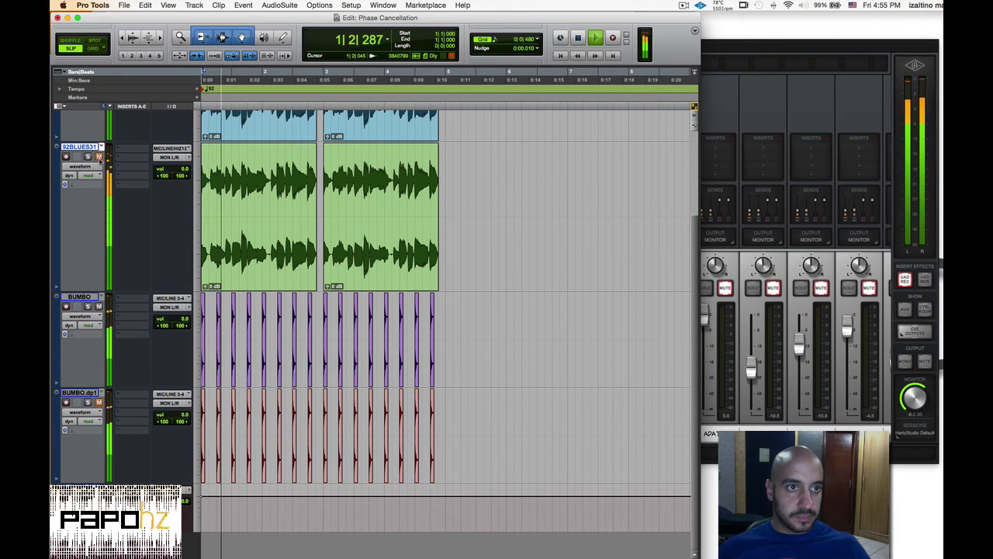
scroll(297, 260, up, 3)
key(super+bracketright)
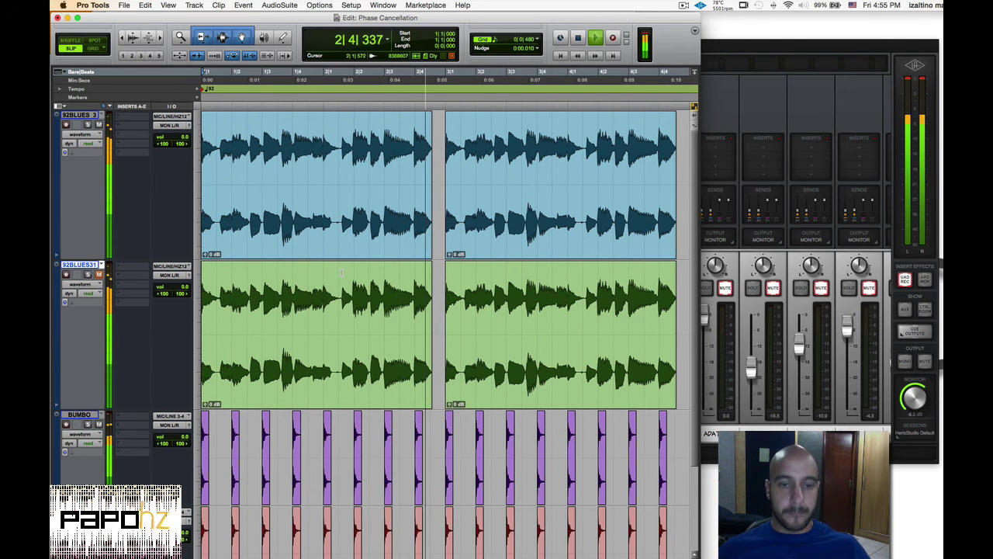
key(space)
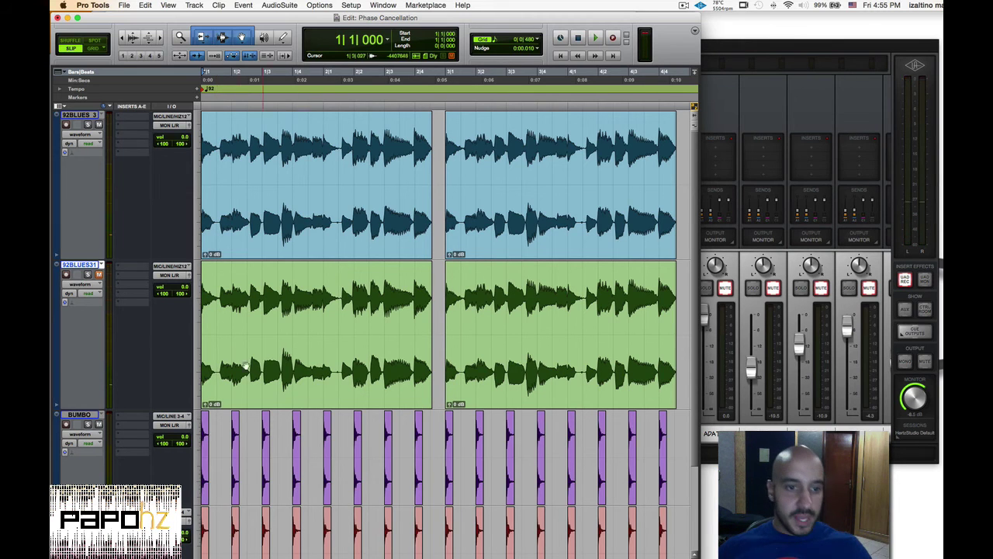
Examine the blues waveforms against the start of the kick at 1|3|000 up close.
click(259, 321)
key(super+bracketright)
key(super+bracketright)
key(super+bracketright)
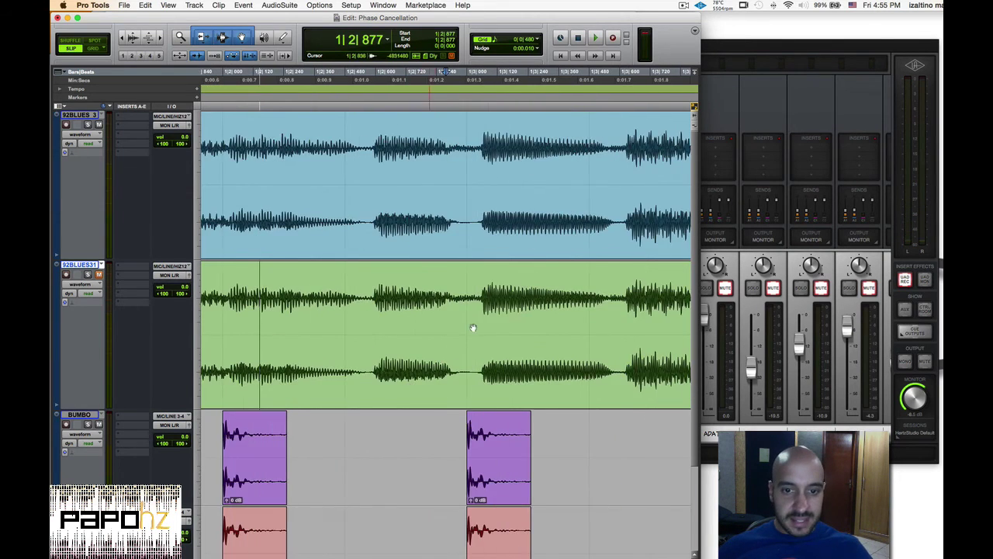
click(448, 326)
key(super+bracketright)
key(super+bracketright)
key(super+bracketright)
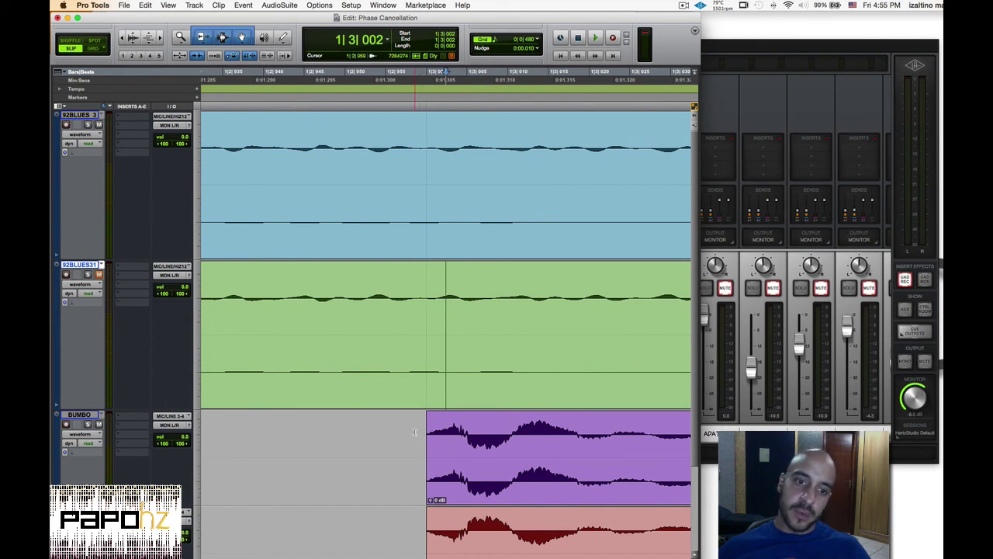
key(super+bracketright)
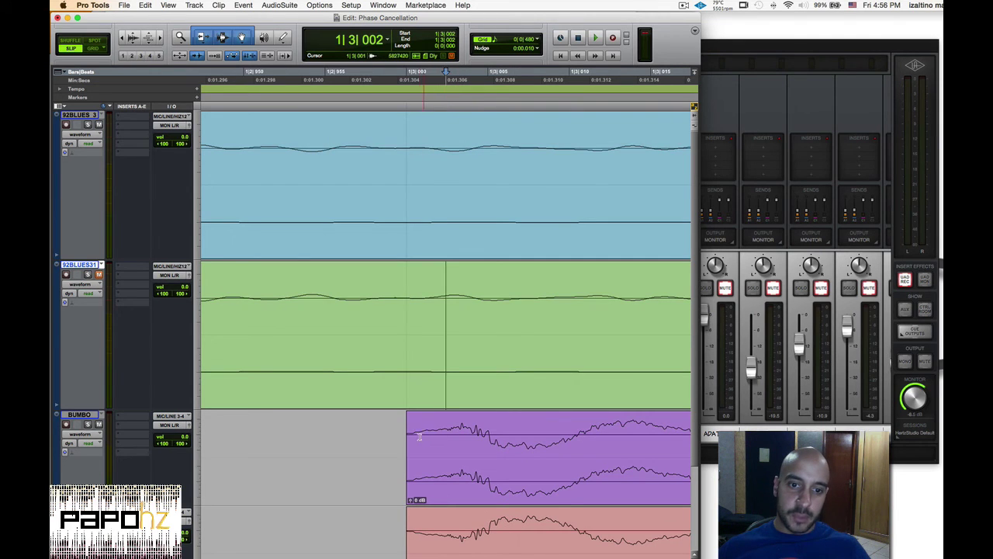
key(super+bracketleft)
key(super+bracketleft)
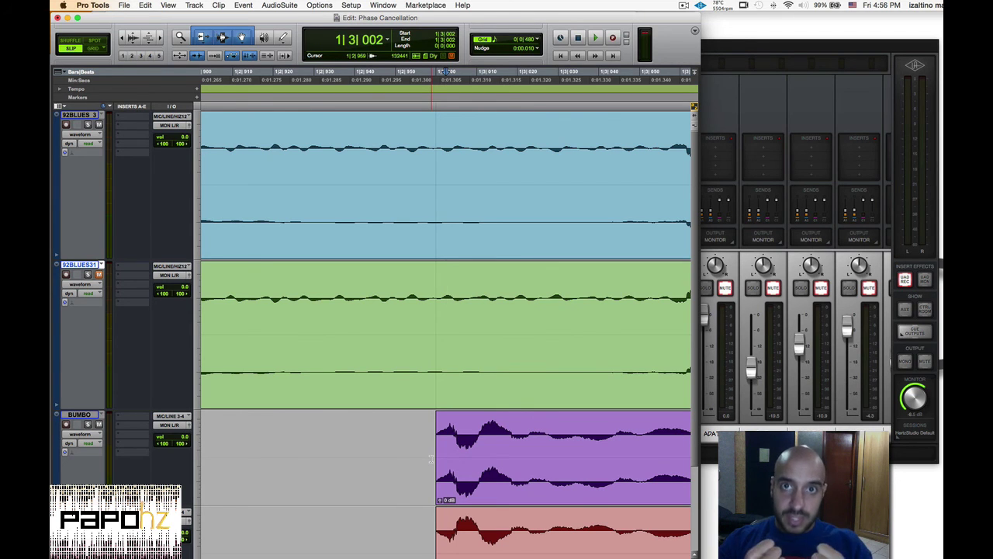
key(super+bracketleft)
key(super+bracketleft)
key(super+bracketleft)
key(super+bracketleft)
key(super+bracketleft)
key(super+bracketleft)
key(super+bracketleft)
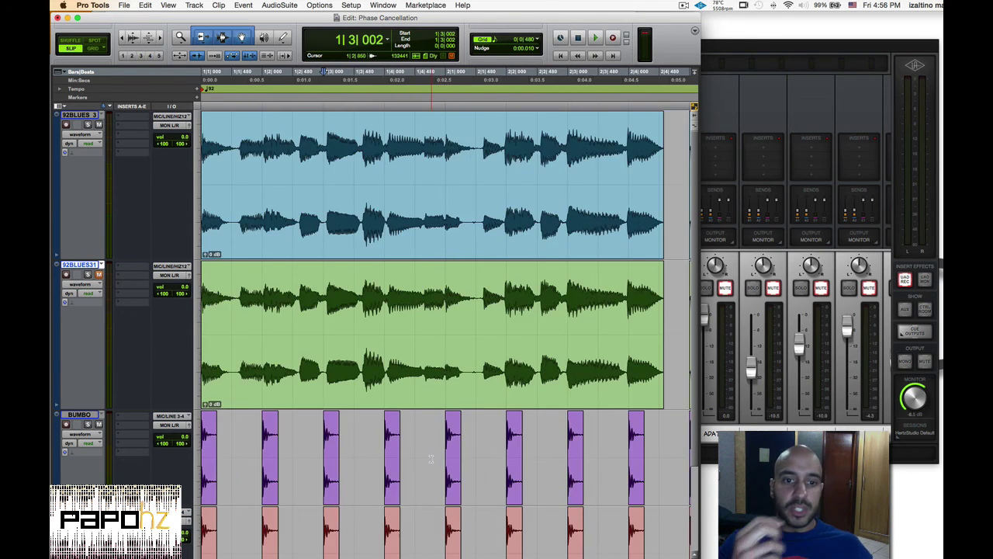
key(super+bracketright)
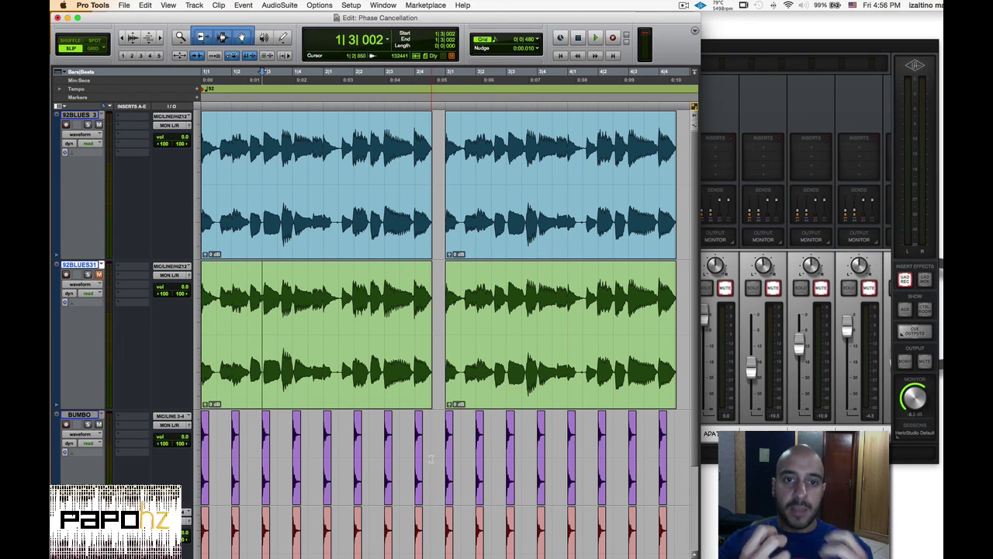
key(super+bracketright)
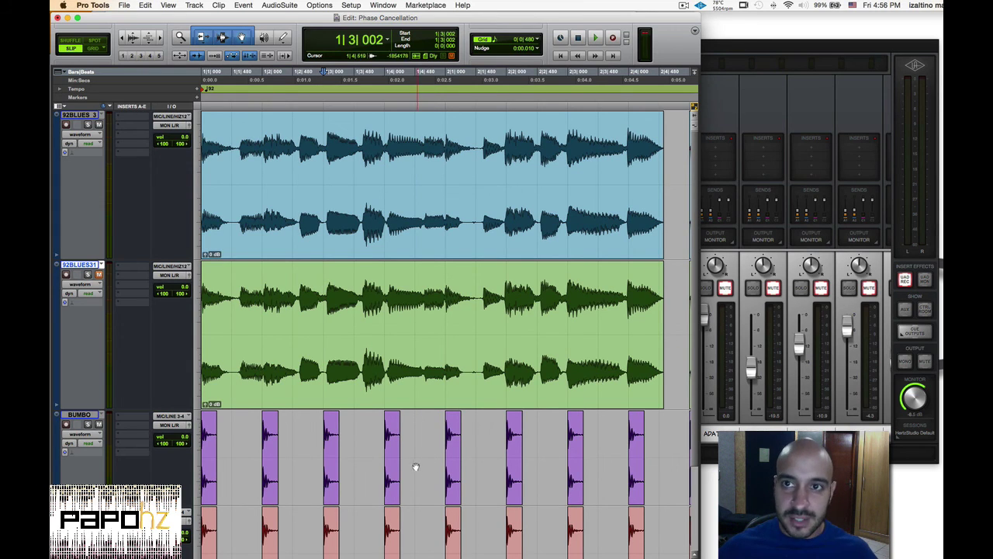
click(236, 280)
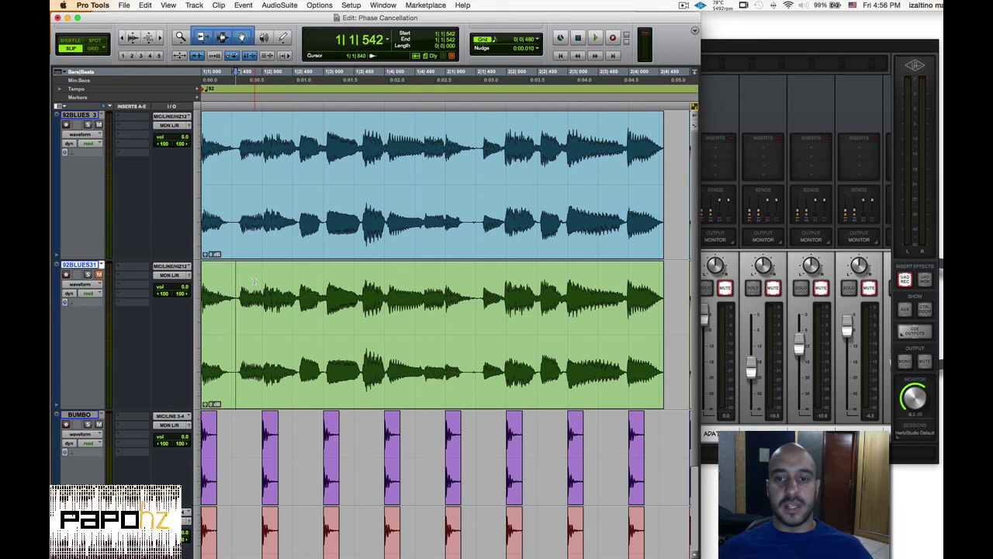
scroll(253, 281, down, 3)
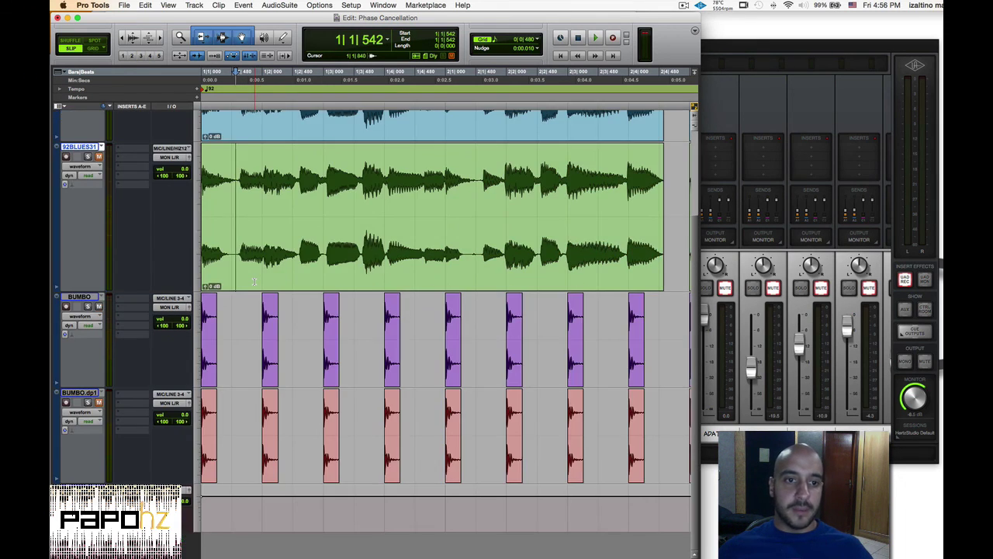
scroll(253, 281, up, 3)
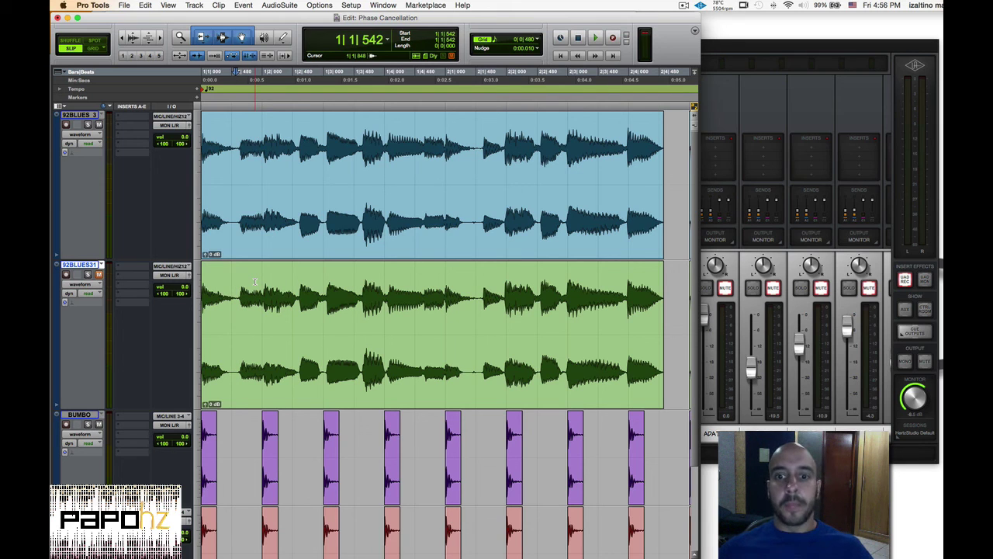
scroll(255, 280, down, 3)
scroll(255, 281, up, 3)
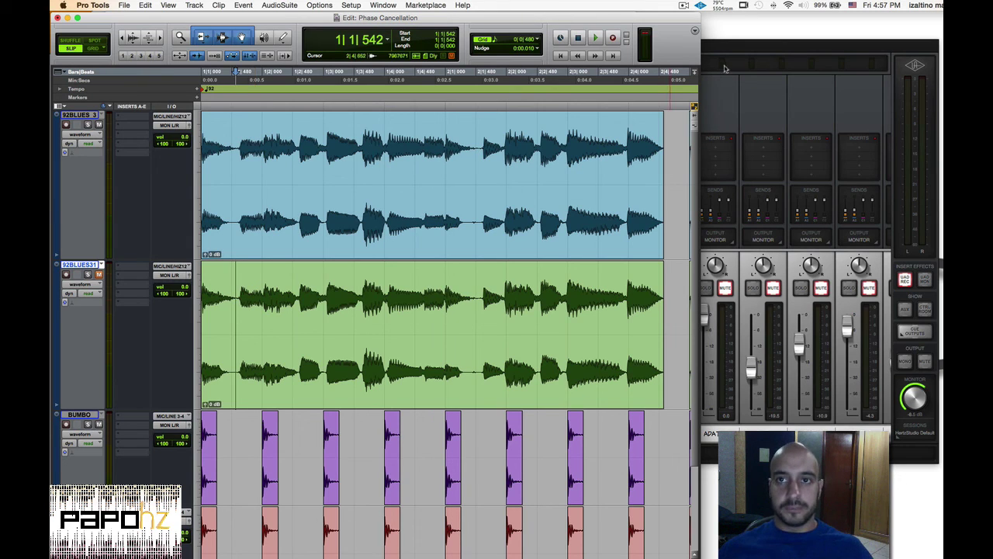
click(688, 7)
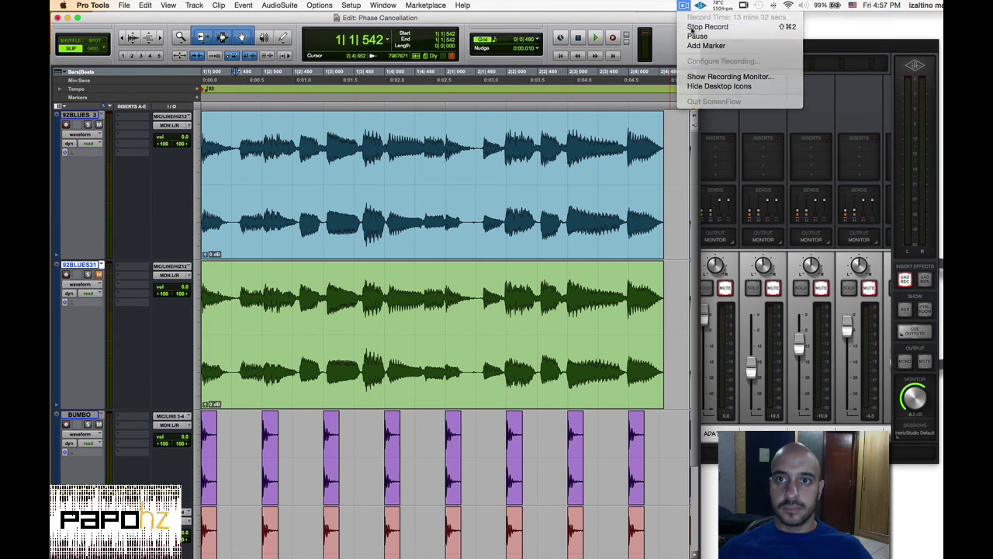